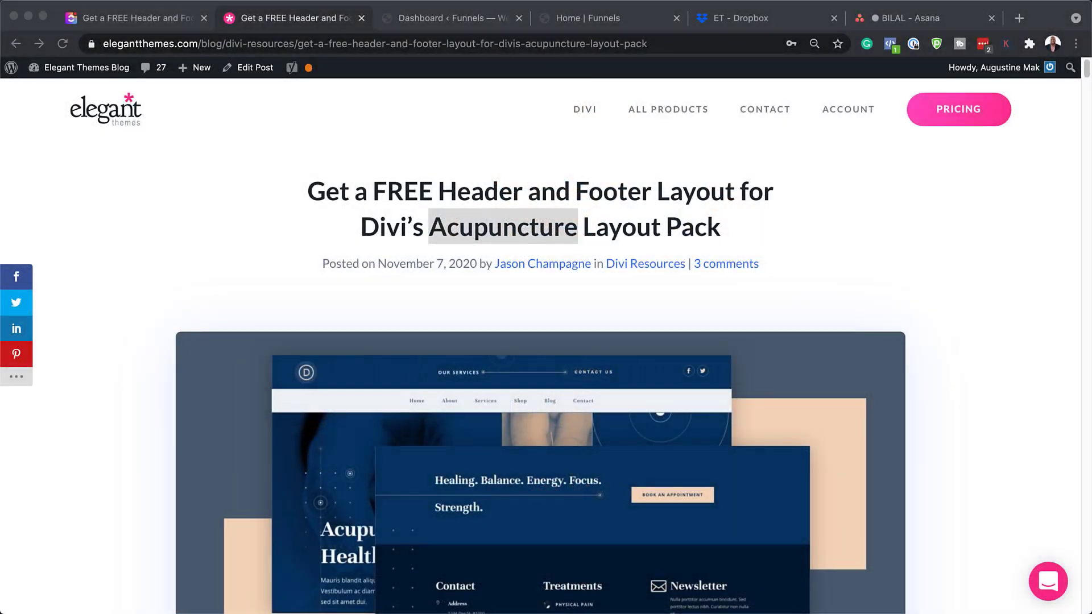
Scroll down the Elegant Themes blog post past its title toward the free download offer
{"action": "left_click", "coordinate": [272, 169]}
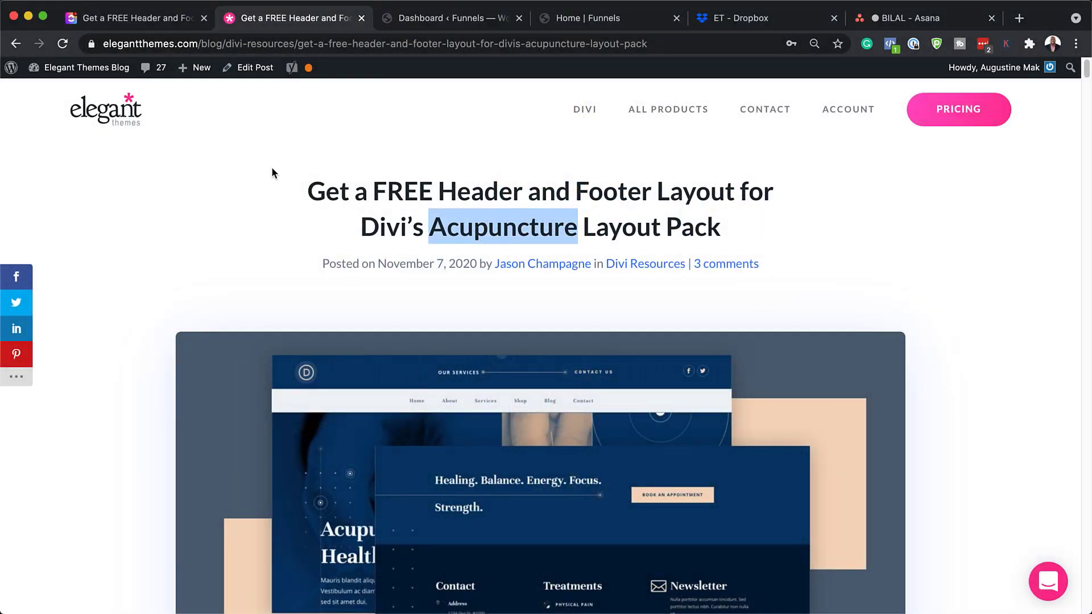
{"action": "left_click_drag", "start_coordinate": [301, 191], "coordinate": [777, 242]}
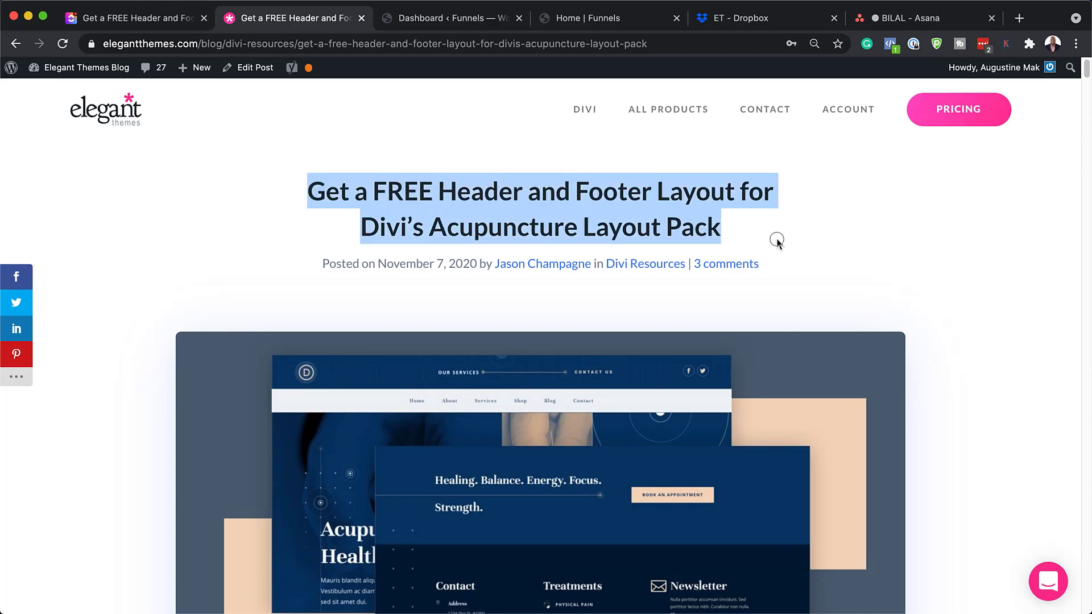
{"action": "left_click", "coordinate": [817, 242]}
{"action": "scroll", "coordinate": [874, 362], "scroll_direction": "down", "scroll_amount": 15}
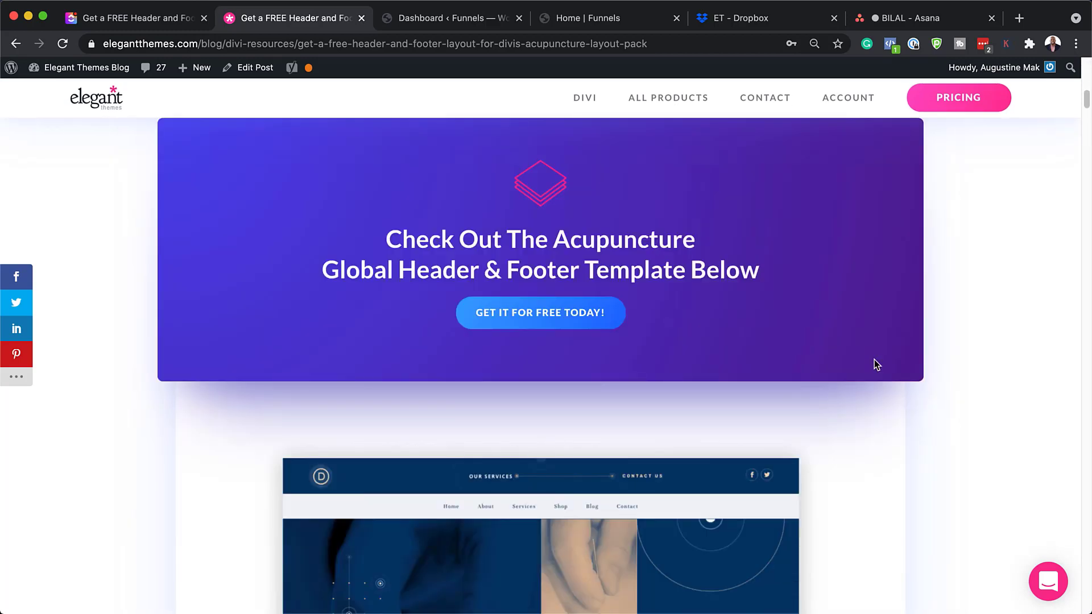
Submit an email address in the download form and download the Acupuncture layout pack files
{"action": "left_click", "coordinate": [561, 317]}
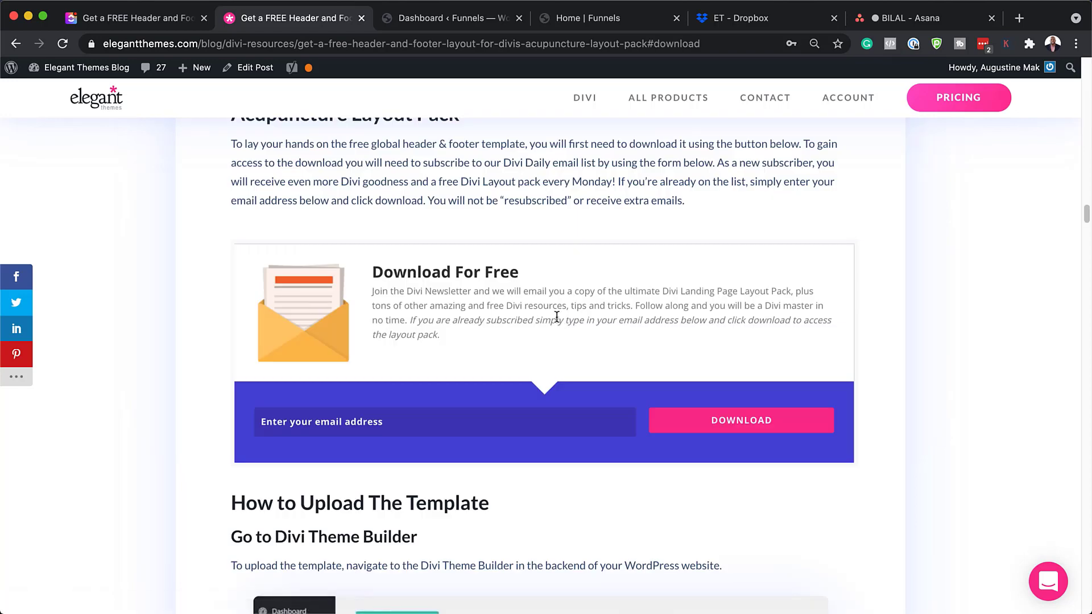
{"action": "left_click", "coordinate": [502, 422]}
{"action": "left_click", "coordinate": [740, 421]}
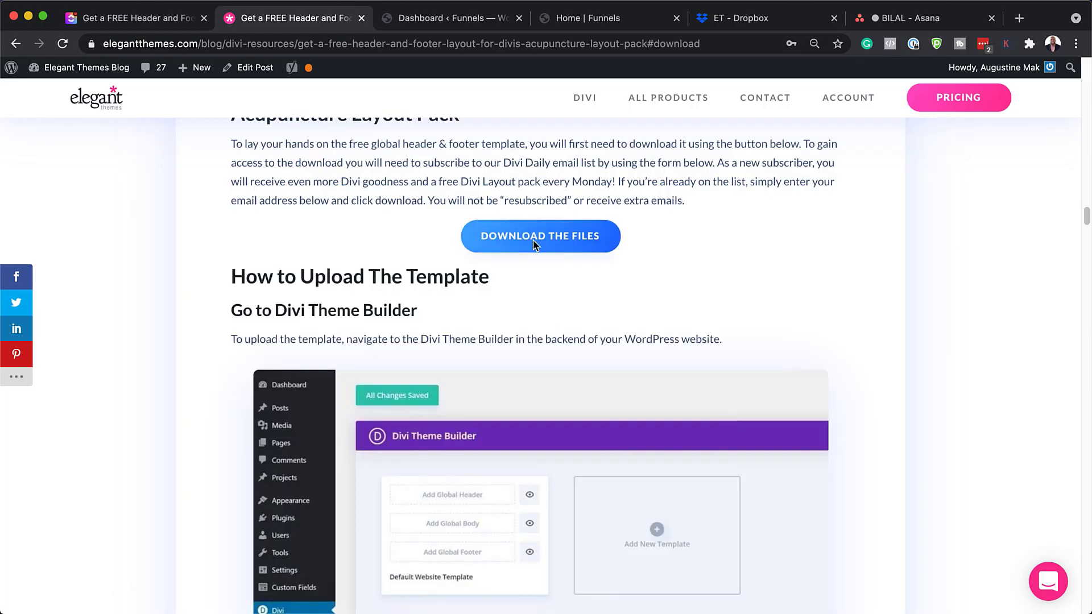
{"action": "left_click", "coordinate": [562, 237]}
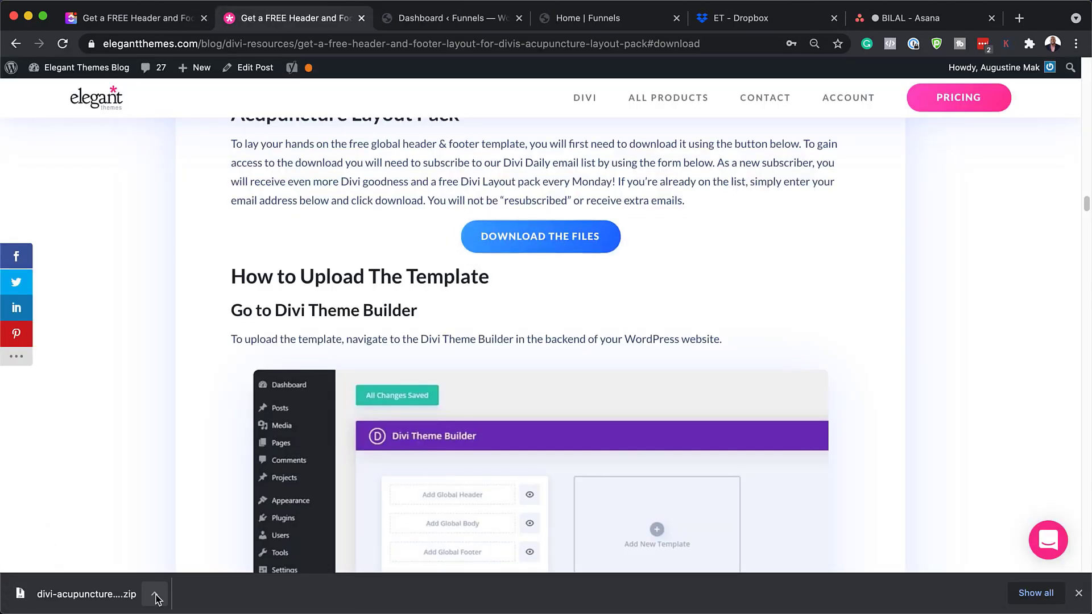
Reveal the zip in Finder, unpack it into the Acupuncture template JSON, and switch to the dashboard
{"action": "left_click", "coordinate": [156, 595]}
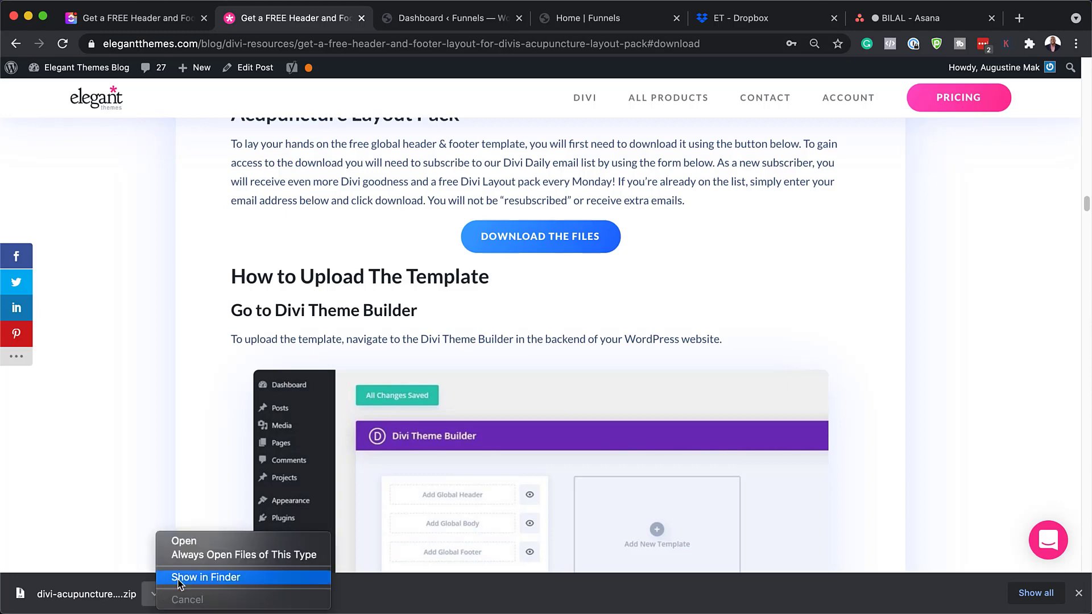
{"action": "left_click", "coordinate": [179, 578]}
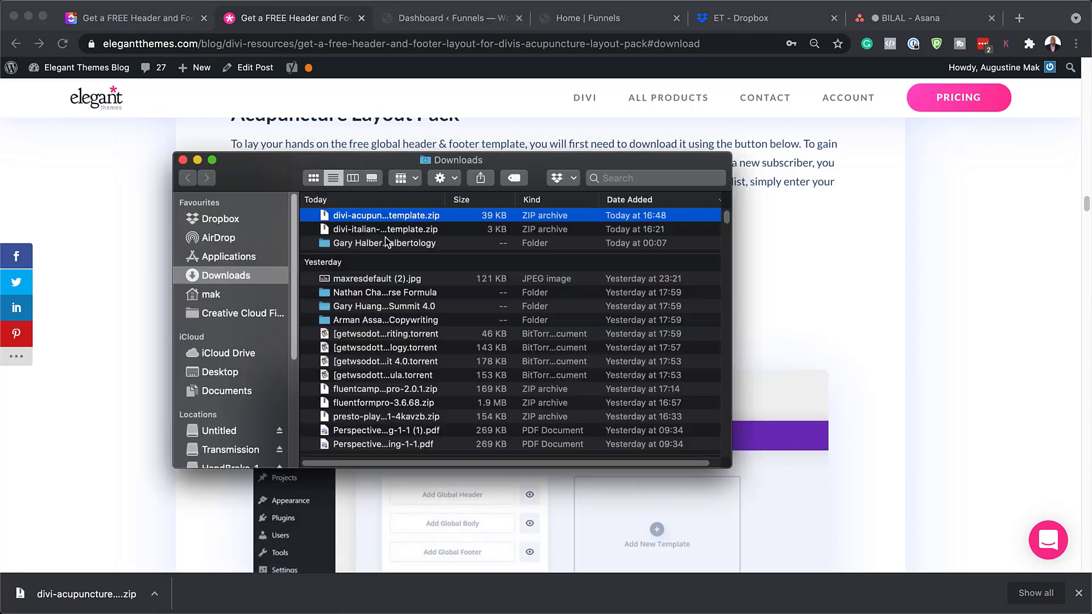
{"action": "double_click", "coordinate": [328, 219]}
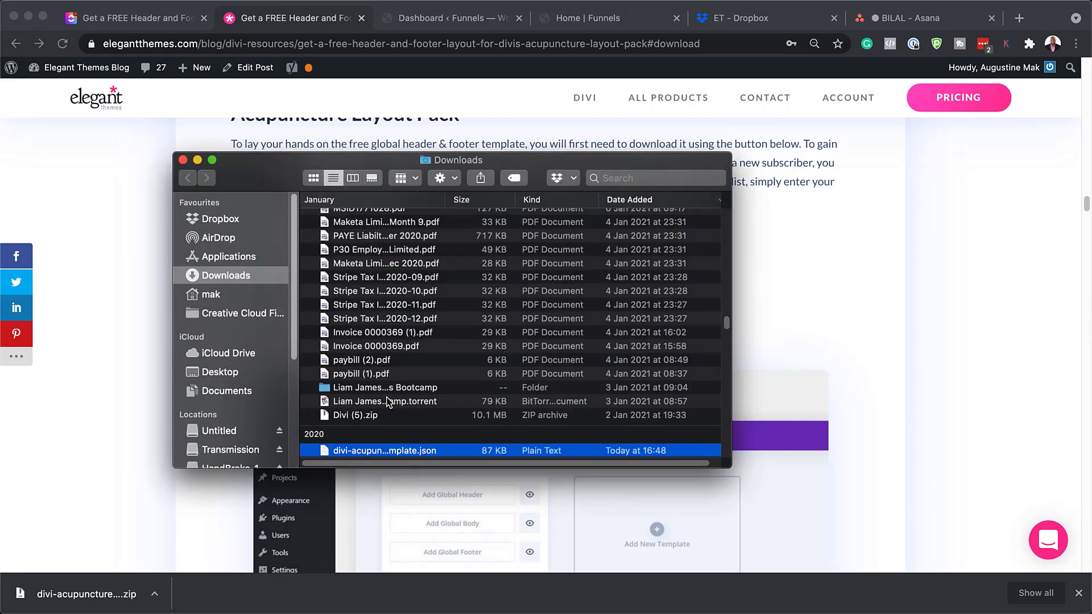
{"action": "scroll", "coordinate": [387, 401], "scroll_direction": "down", "scroll_amount": 5}
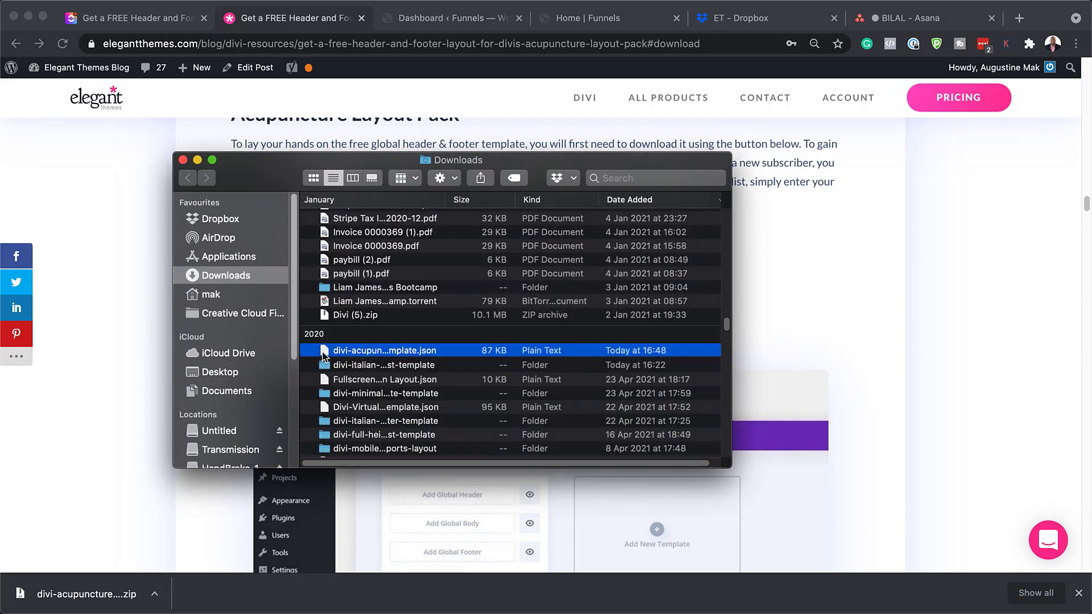
{"action": "scroll", "coordinate": [390, 350], "scroll_direction": "down", "scroll_amount": 3}
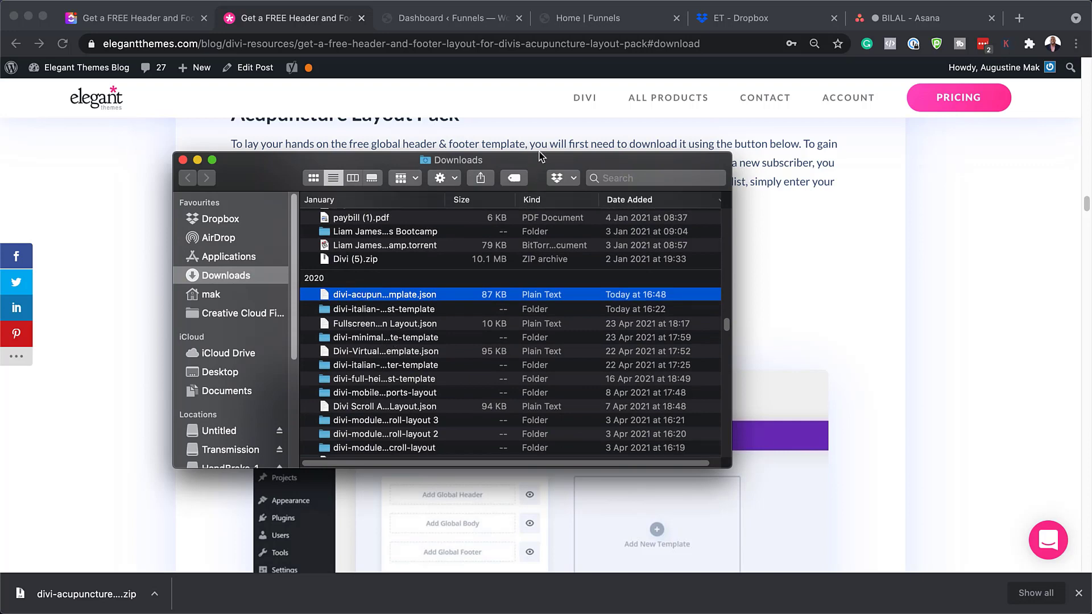
{"action": "left_click_drag", "start_coordinate": [540, 155], "coordinate": [560, 612]}
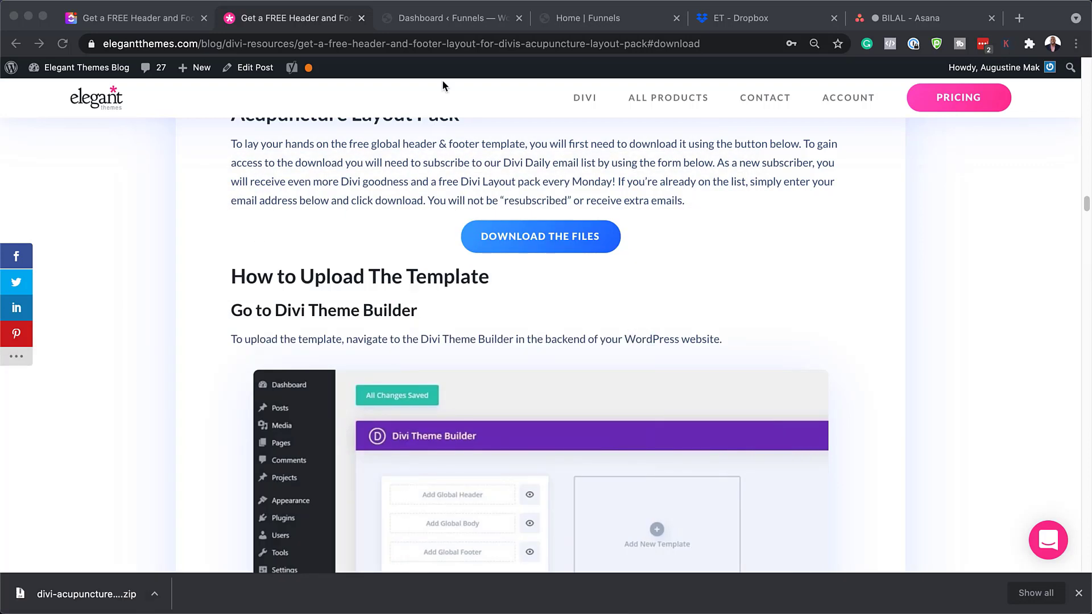
{"action": "left_click", "coordinate": [415, 18]}
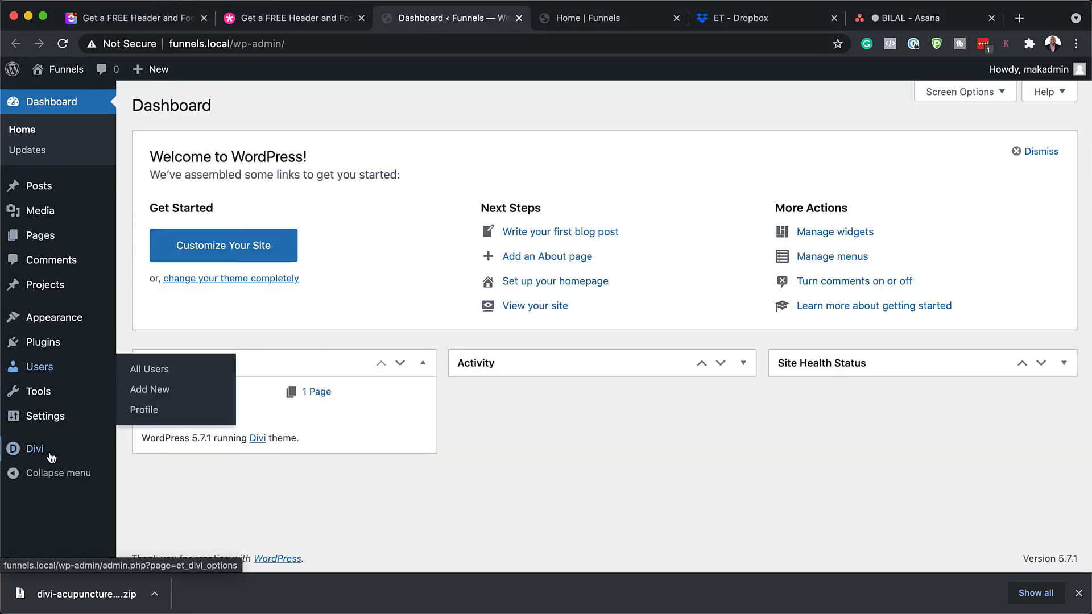
Open Divi > Theme Builder from the admin sidebar and dismiss the downloads bar
{"action": "mouse_move", "coordinate": [28, 453]}
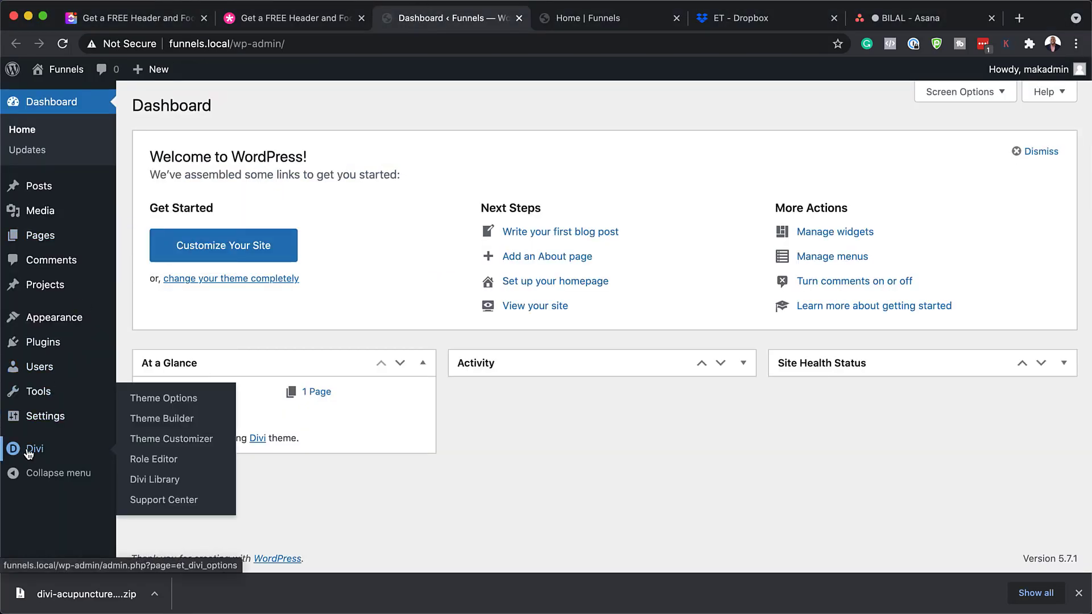
{"action": "left_click", "coordinate": [170, 422]}
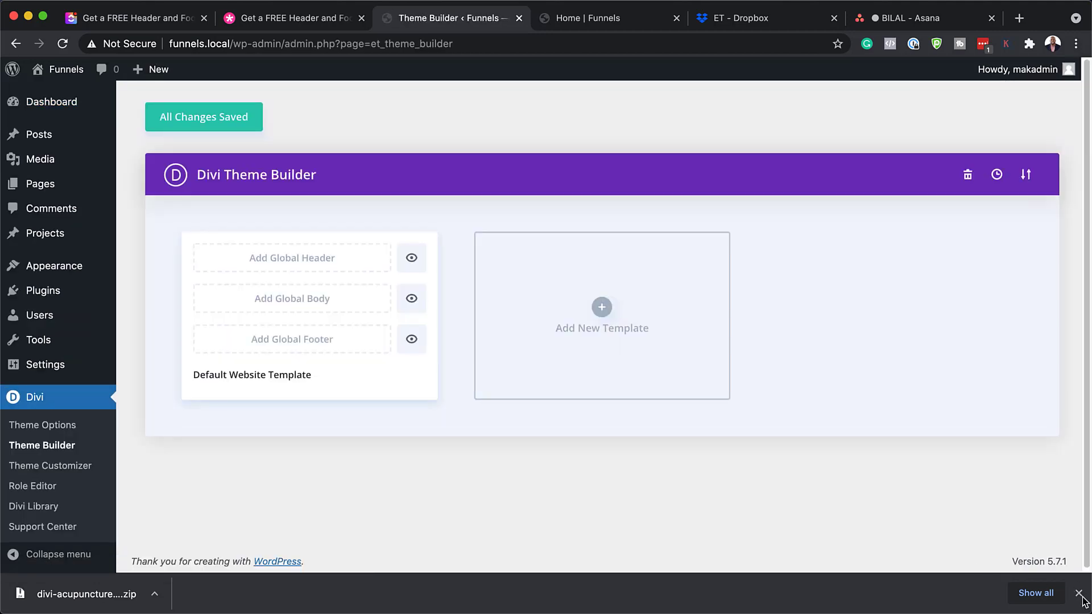
{"action": "left_click", "coordinate": [1078, 593]}
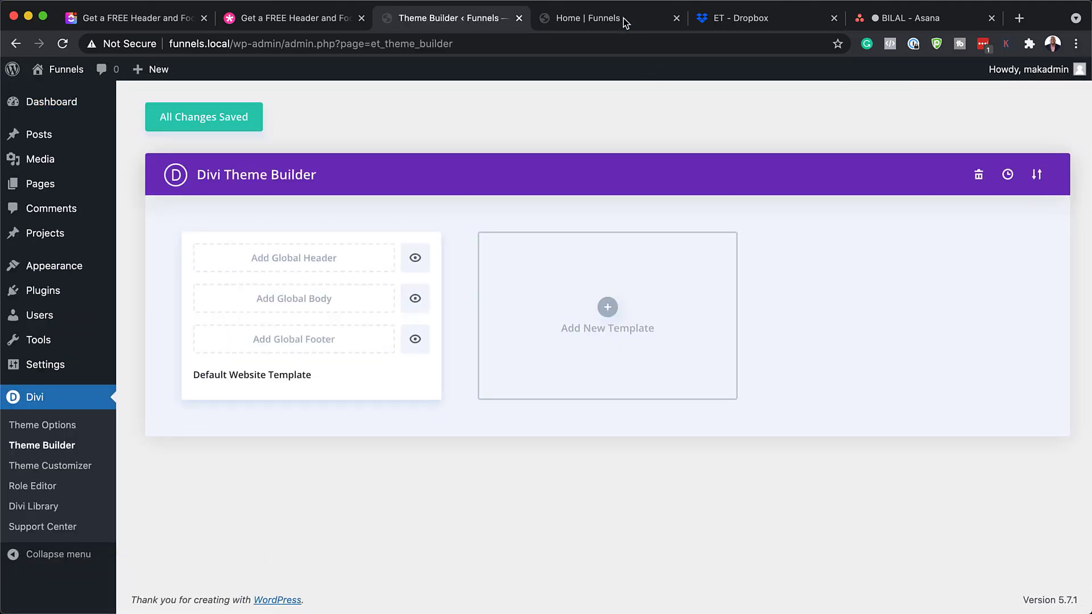
Review the homepage's default header and footer, then return to the Theme Builder
{"action": "left_click", "coordinate": [592, 17]}
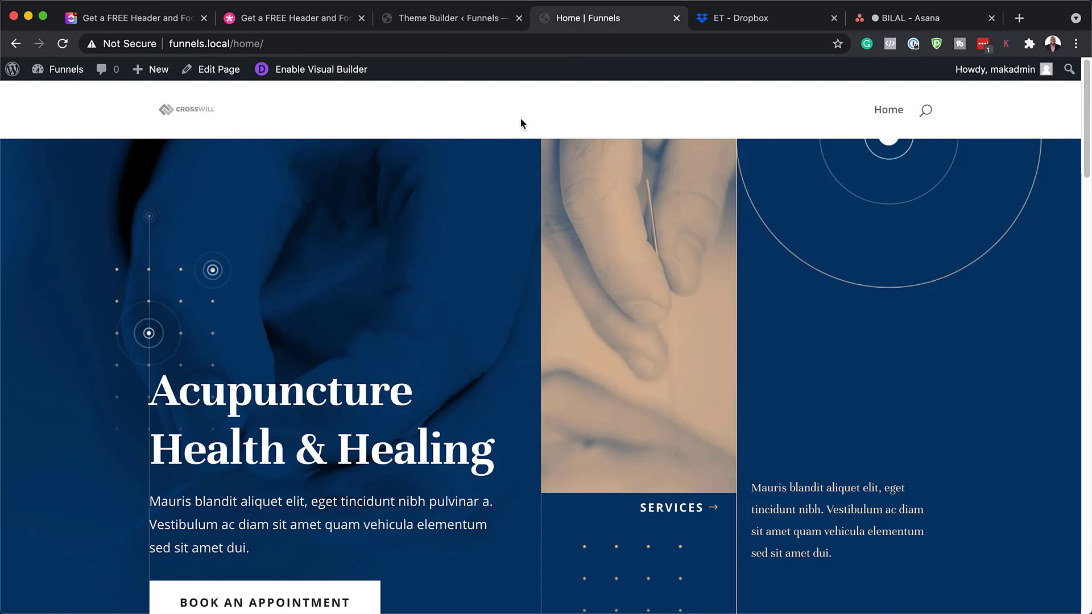
{"action": "scroll", "coordinate": [574, 435], "scroll_direction": "down", "scroll_amount": 20}
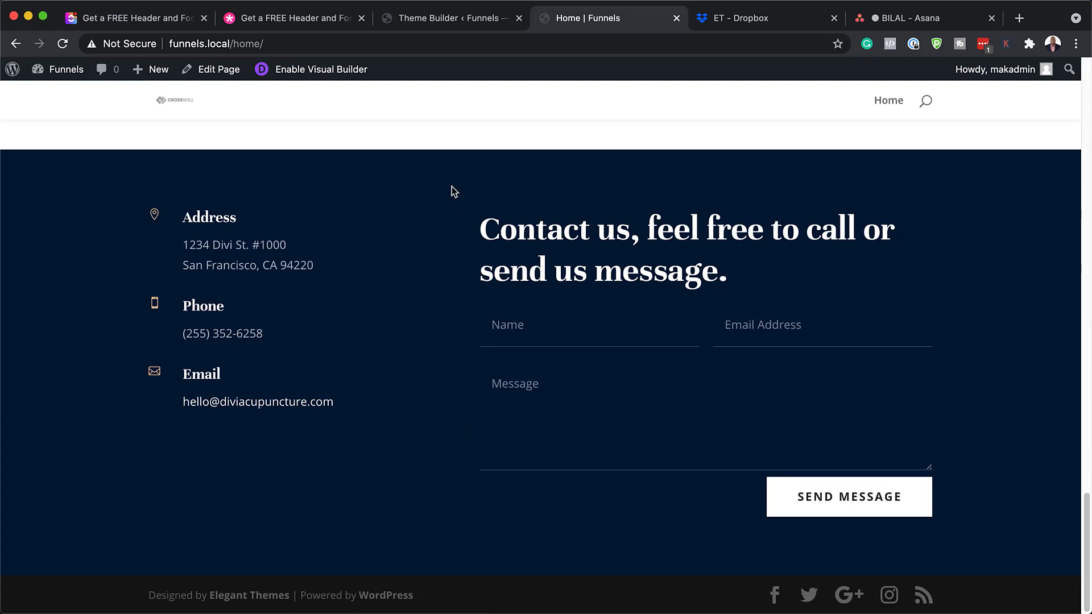
{"action": "scroll", "coordinate": [473, 134], "scroll_direction": "up", "scroll_amount": 3}
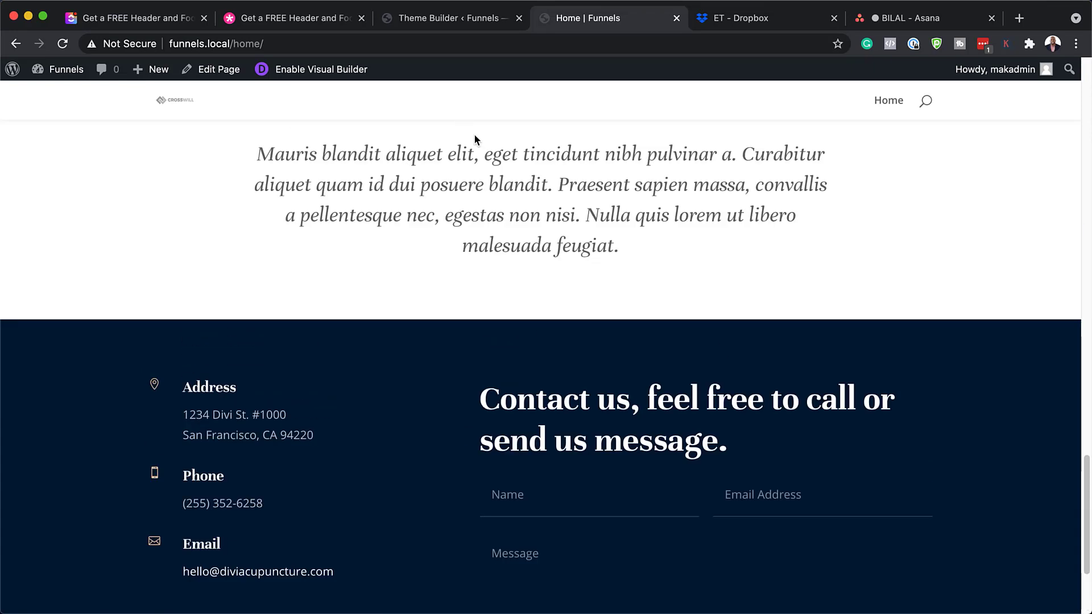
{"action": "left_click", "coordinate": [420, 20]}
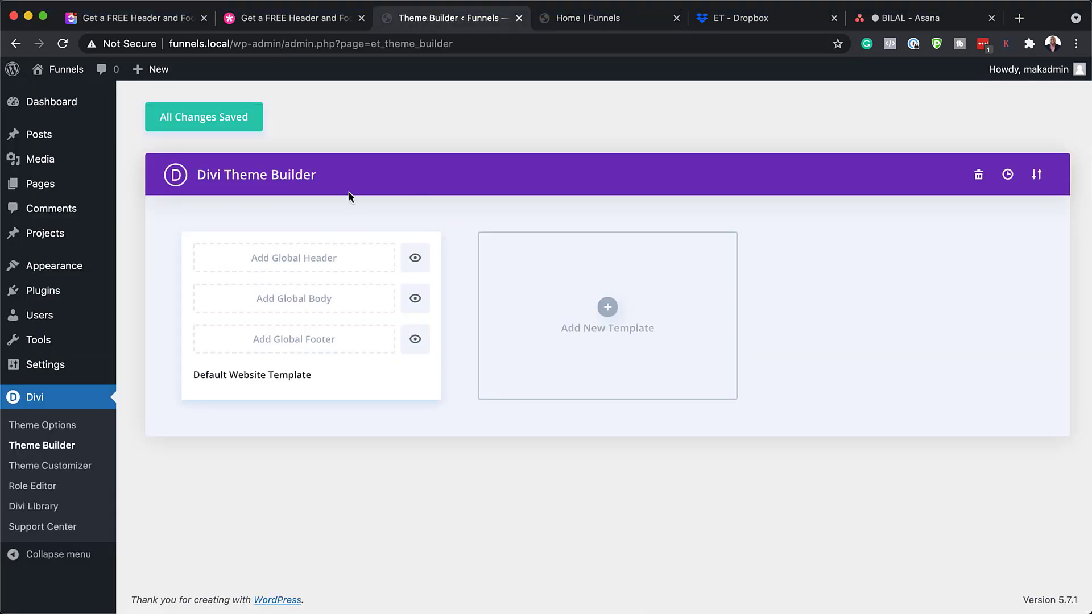
Import the Acupuncture header and footer JSON through the Theme Builder portability Import dialog
{"action": "left_click", "coordinate": [1038, 177]}
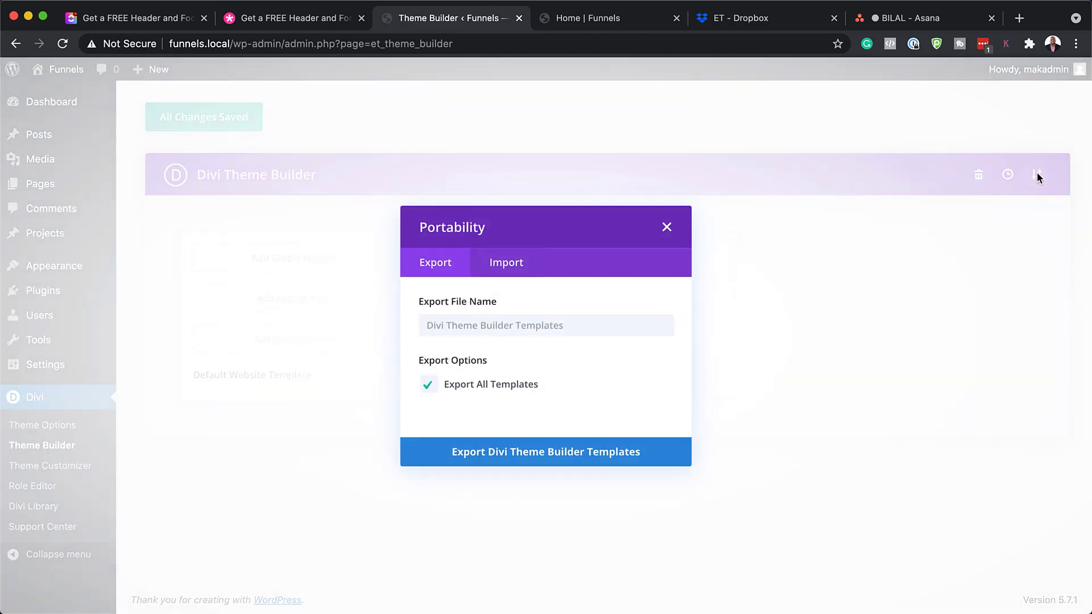
{"action": "left_click", "coordinate": [501, 250]}
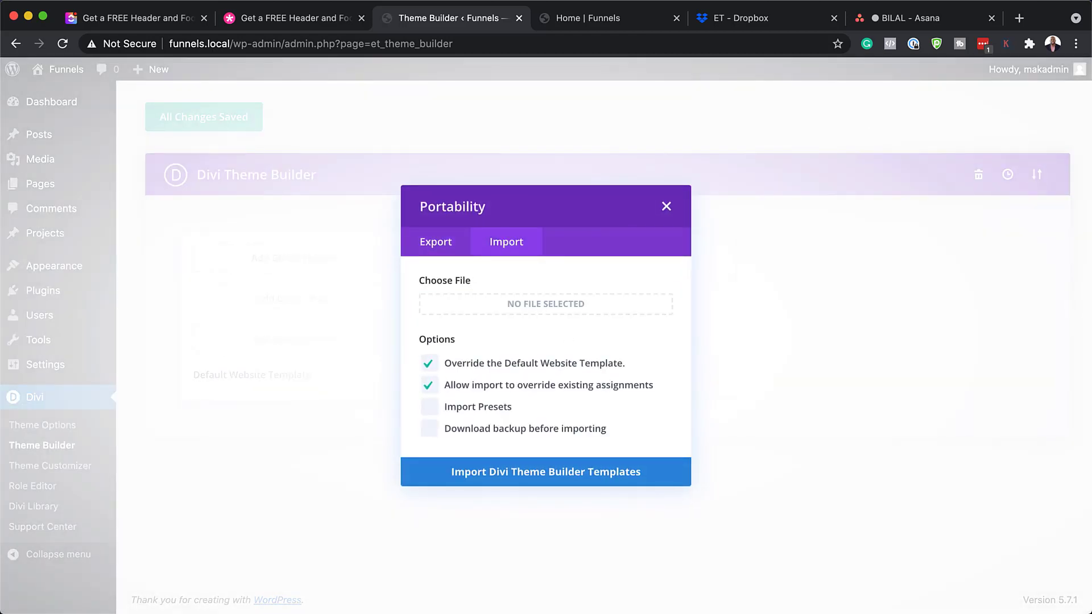
{"action": "left_click_drag", "start_coordinate": [0, 438], "coordinate": [153, 439]}
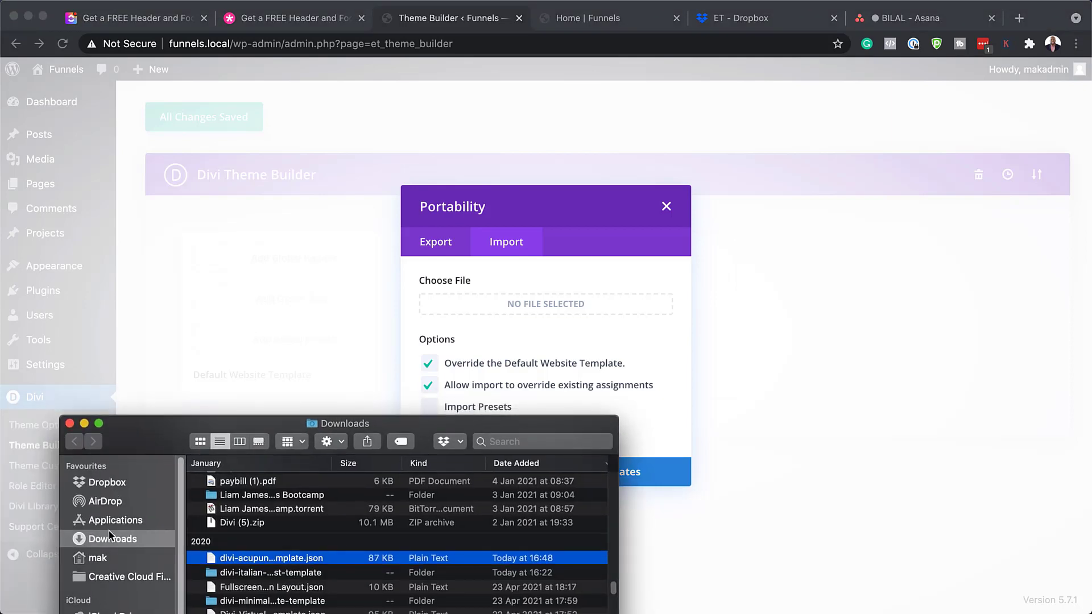
{"action": "left_click_drag", "start_coordinate": [213, 560], "coordinate": [546, 318]}
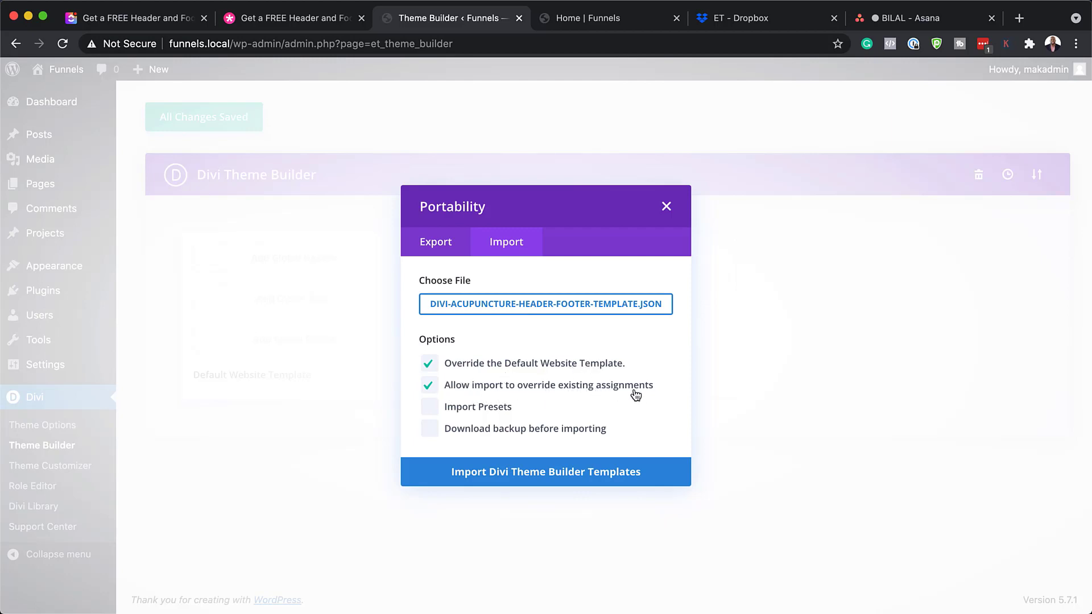
{"action": "left_click", "coordinate": [479, 476]}
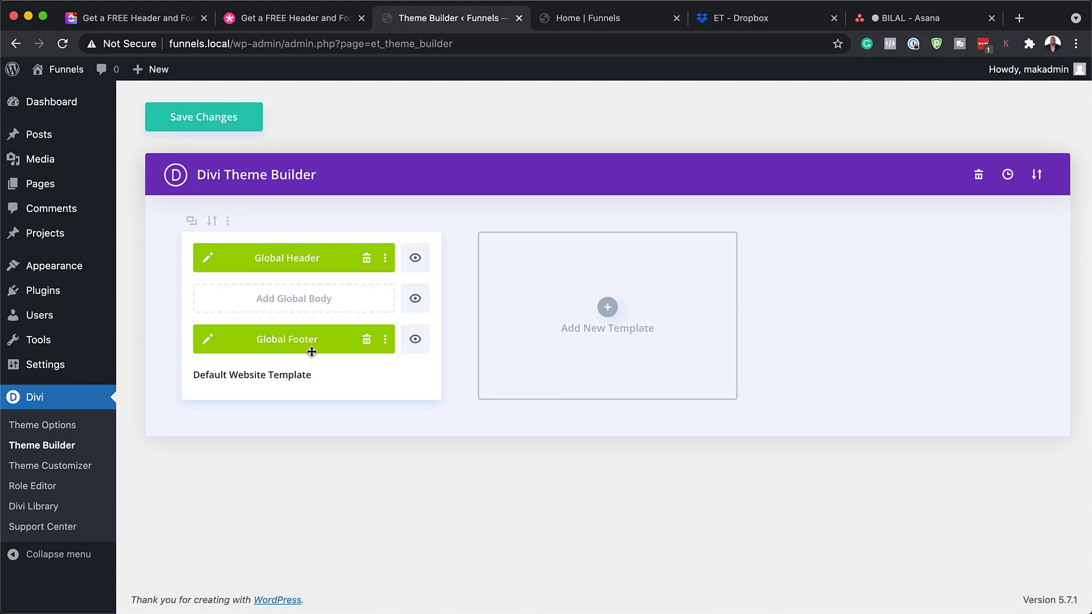
Save the Theme Builder changes and reload the homepage to show the new header
{"action": "left_click", "coordinate": [212, 126]}
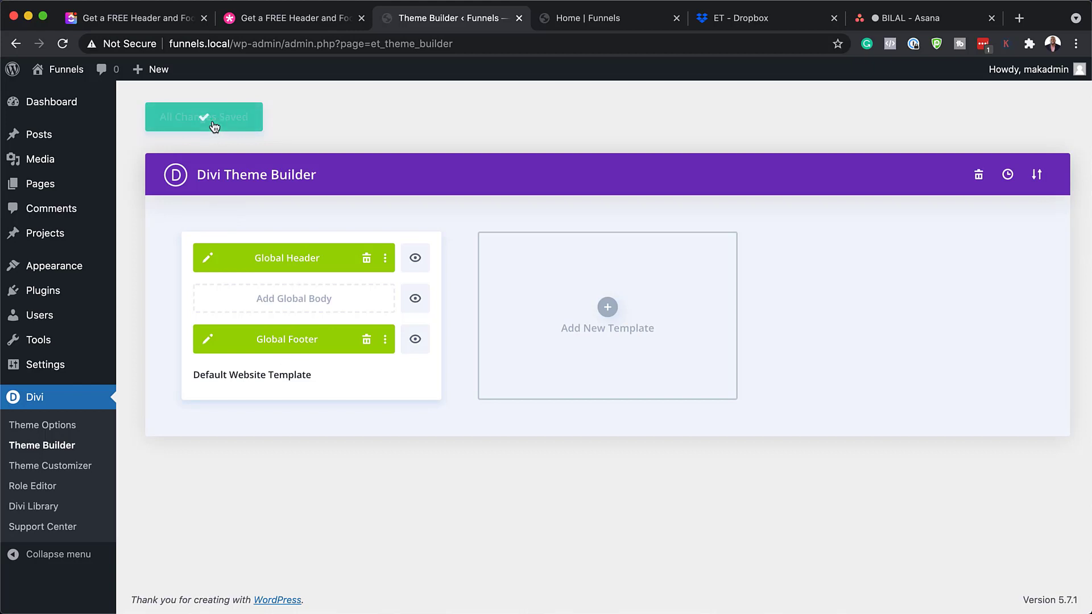
{"action": "left_click", "coordinate": [620, 22]}
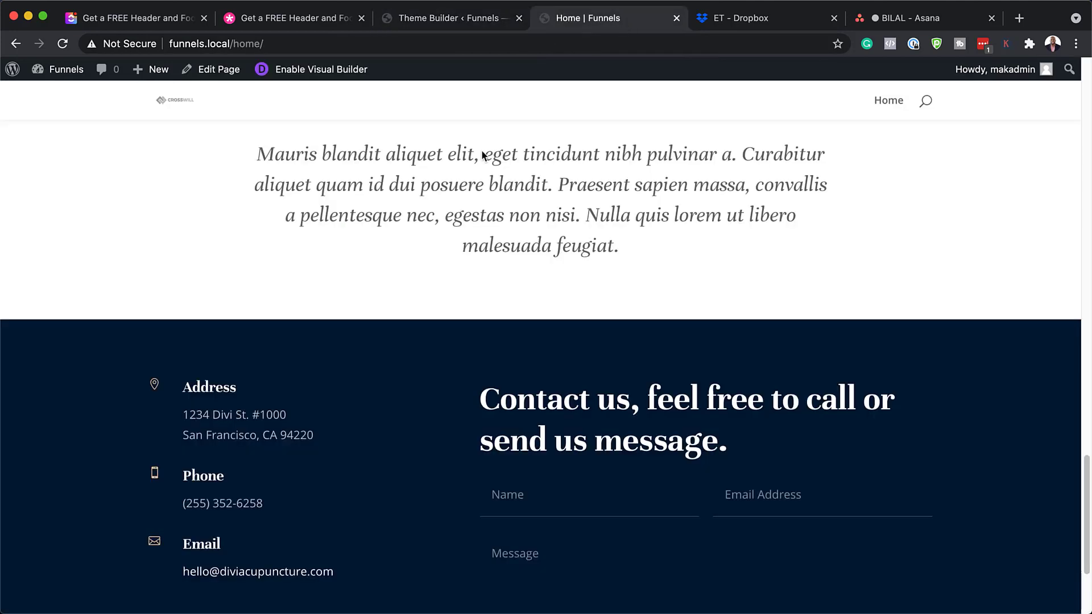
{"action": "left_click", "coordinate": [62, 44]}
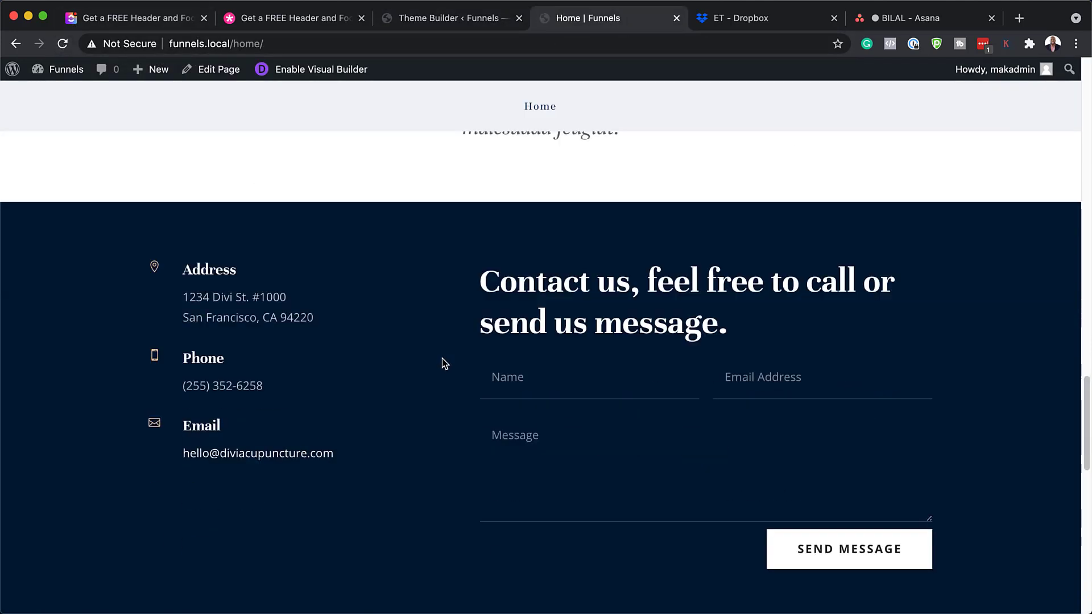
Scroll through the homepage's imported header and footer, then return to the Theme Builder tab
{"action": "scroll", "coordinate": [444, 360], "scroll_direction": "down", "scroll_amount": 6}
{"action": "scroll", "coordinate": [443, 360], "scroll_direction": "down", "scroll_amount": 7}
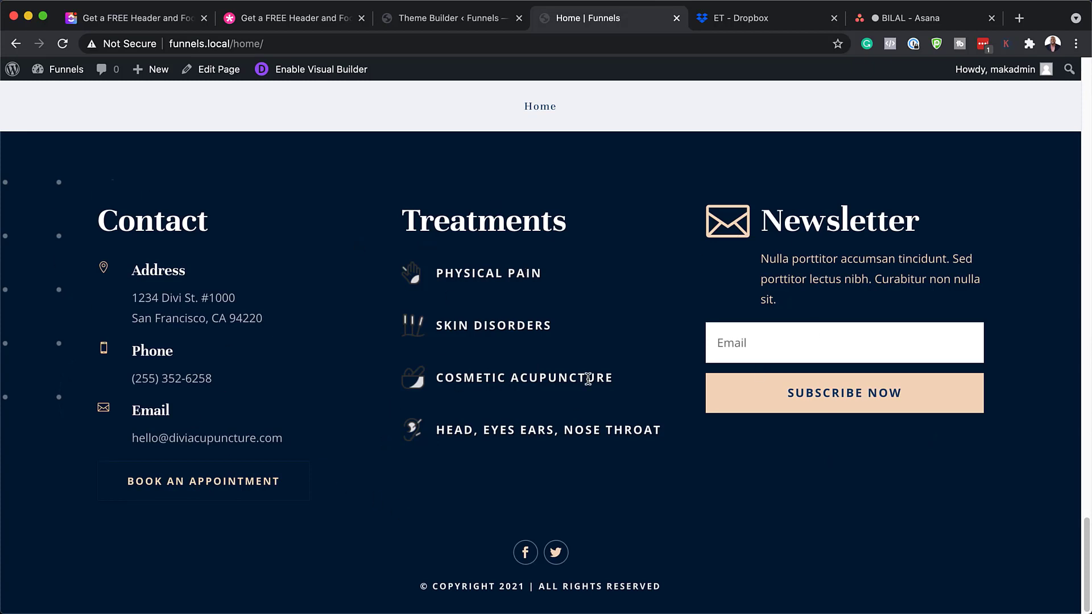
{"action": "scroll", "coordinate": [480, 460], "scroll_direction": "up", "scroll_amount": 10}
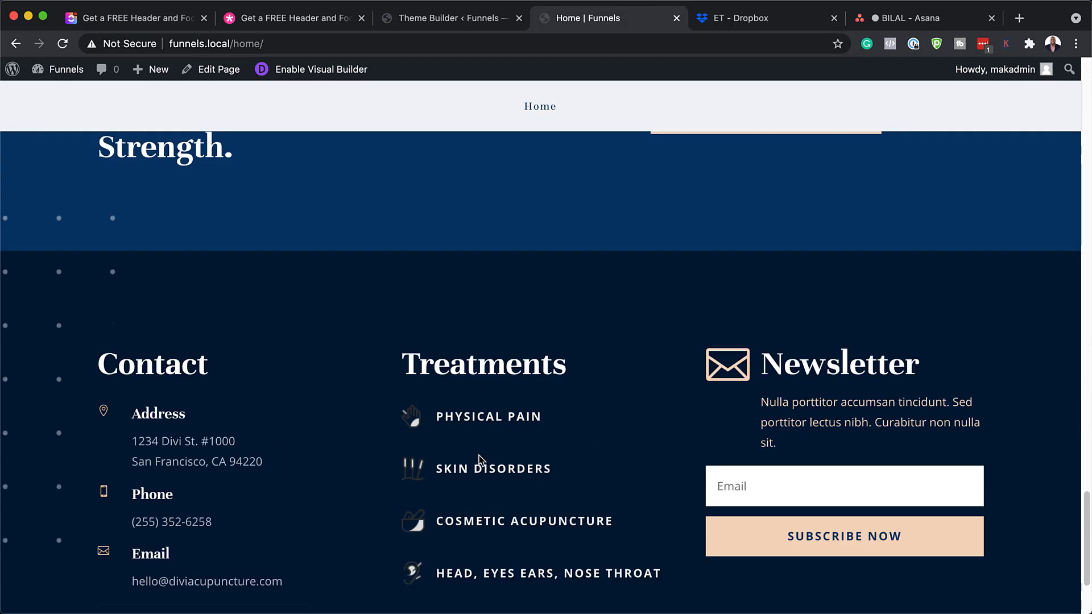
{"action": "scroll", "coordinate": [479, 455], "scroll_direction": "up", "scroll_amount": 15}
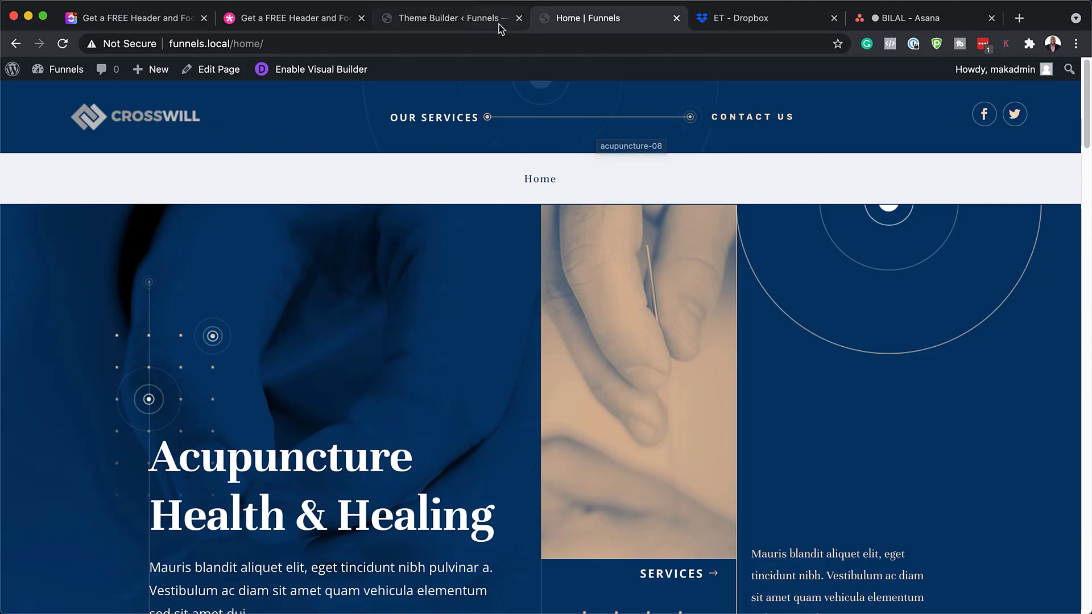
{"action": "left_click", "coordinate": [477, 18]}
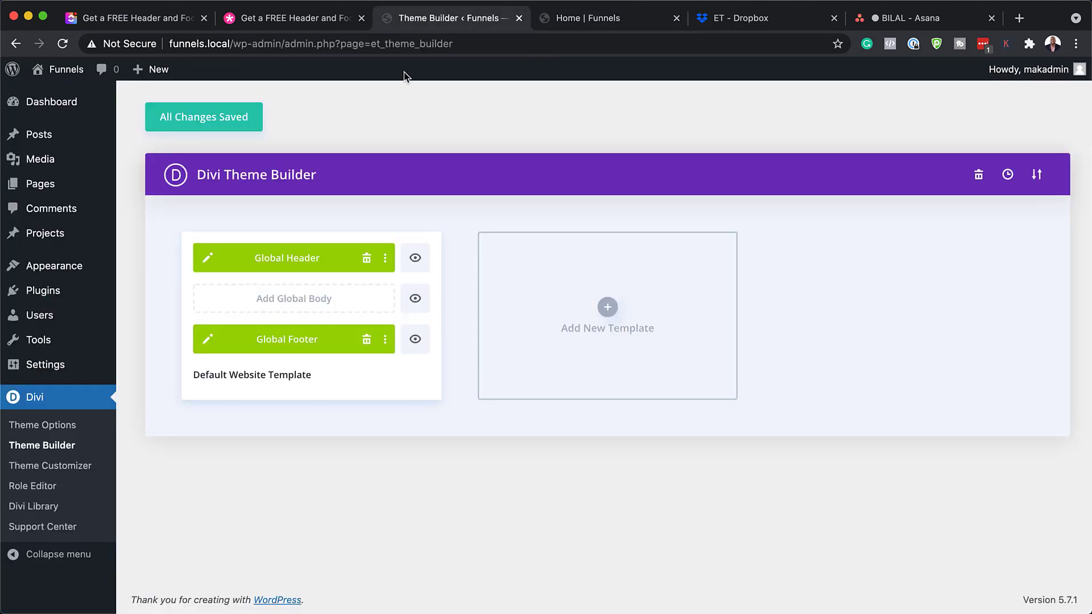
In the Global Header layout, set the CROSSWILL logo's Design > Sizing width to 54% and save
{"action": "left_click", "coordinate": [209, 259]}
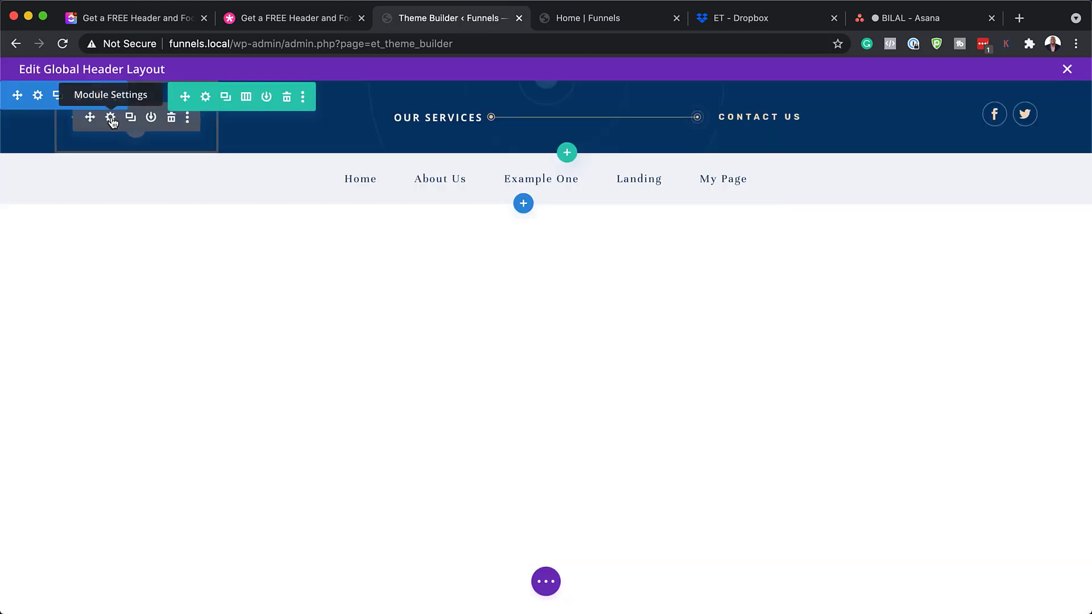
{"action": "left_click", "coordinate": [110, 118]}
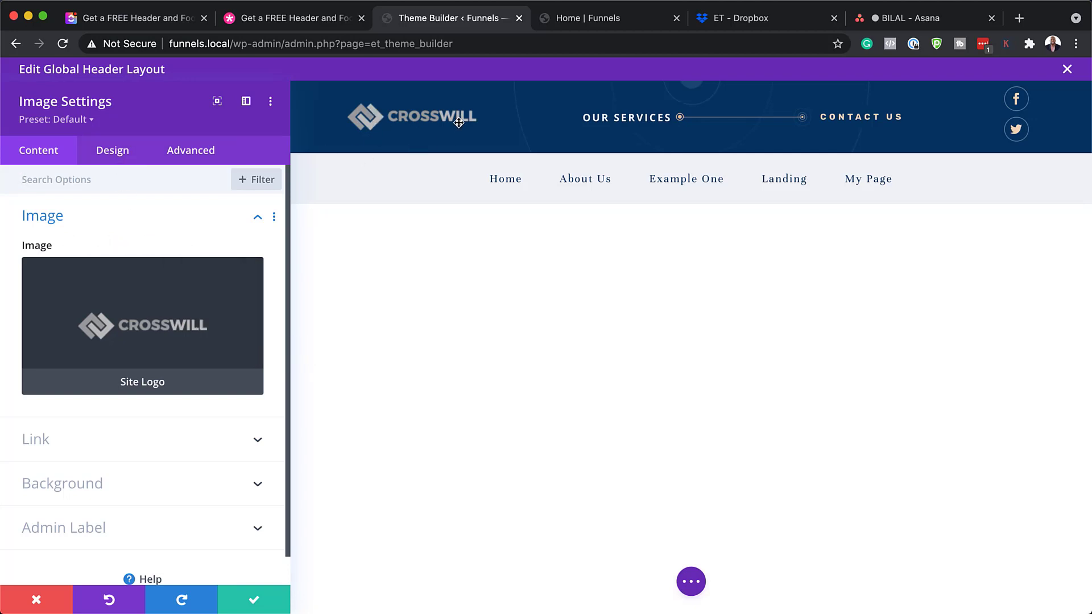
{"action": "left_click", "coordinate": [100, 155]}
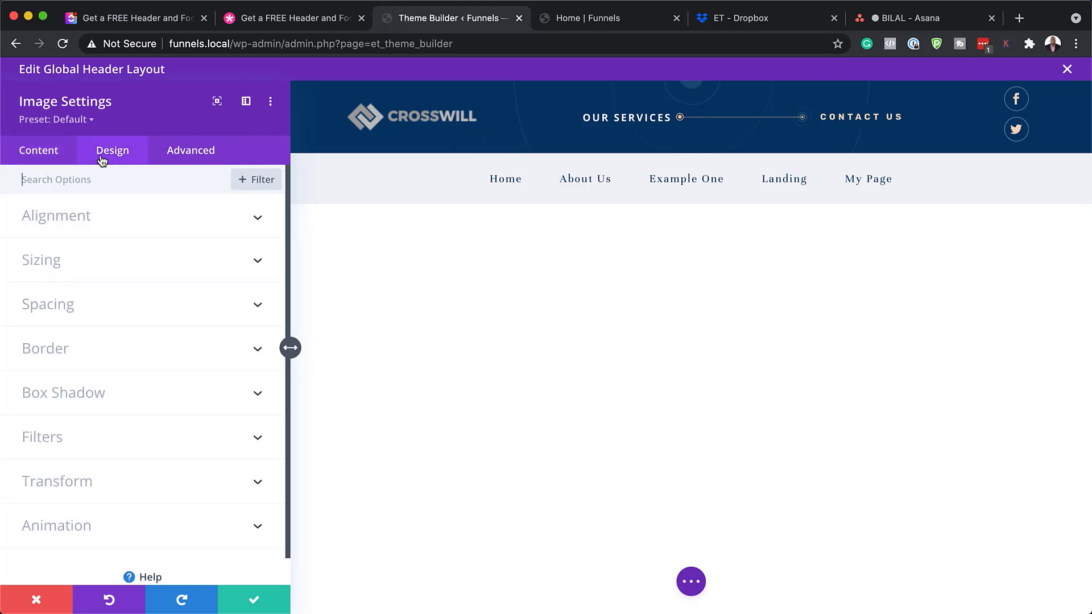
{"action": "left_click", "coordinate": [59, 262]}
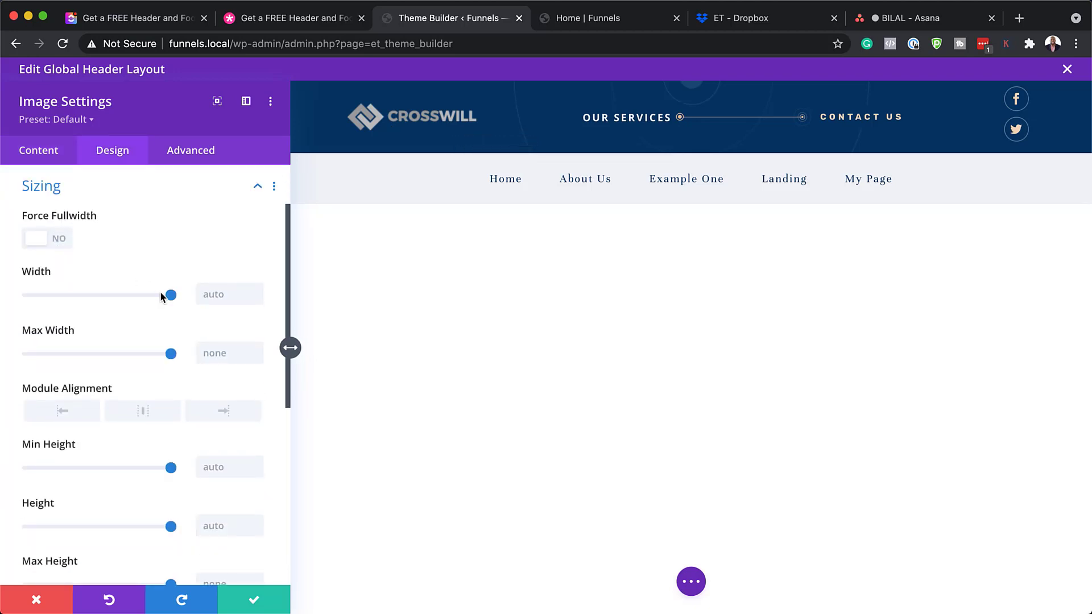
{"action": "left_click_drag", "start_coordinate": [173, 298], "coordinate": [106, 304]}
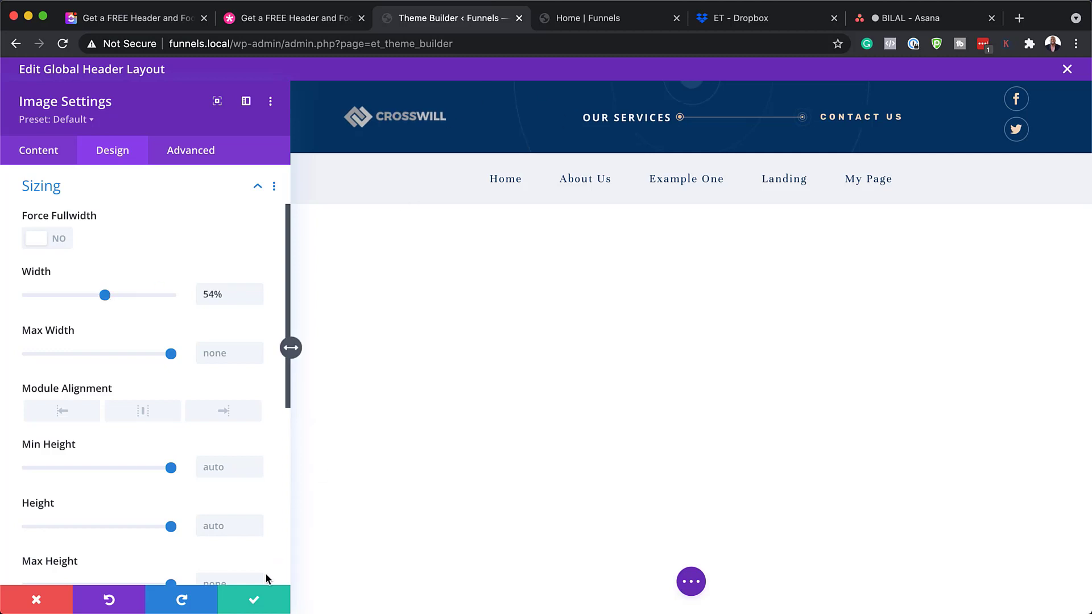
{"action": "left_click", "coordinate": [253, 601]}
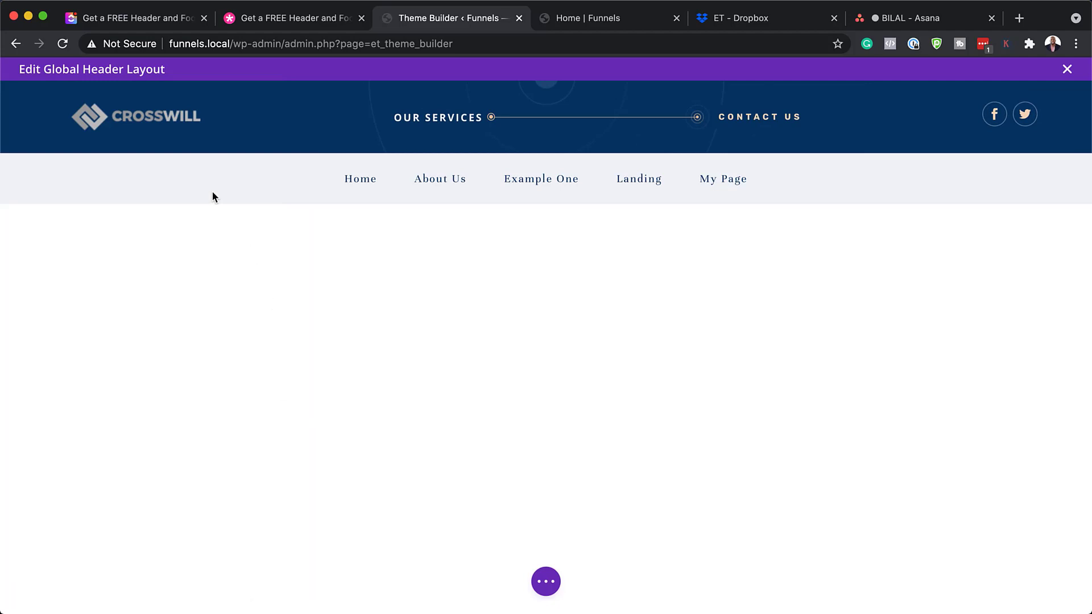
Reduce the header logo's sizing width further to 40% and save it
{"action": "mouse_move", "coordinate": [149, 113]}
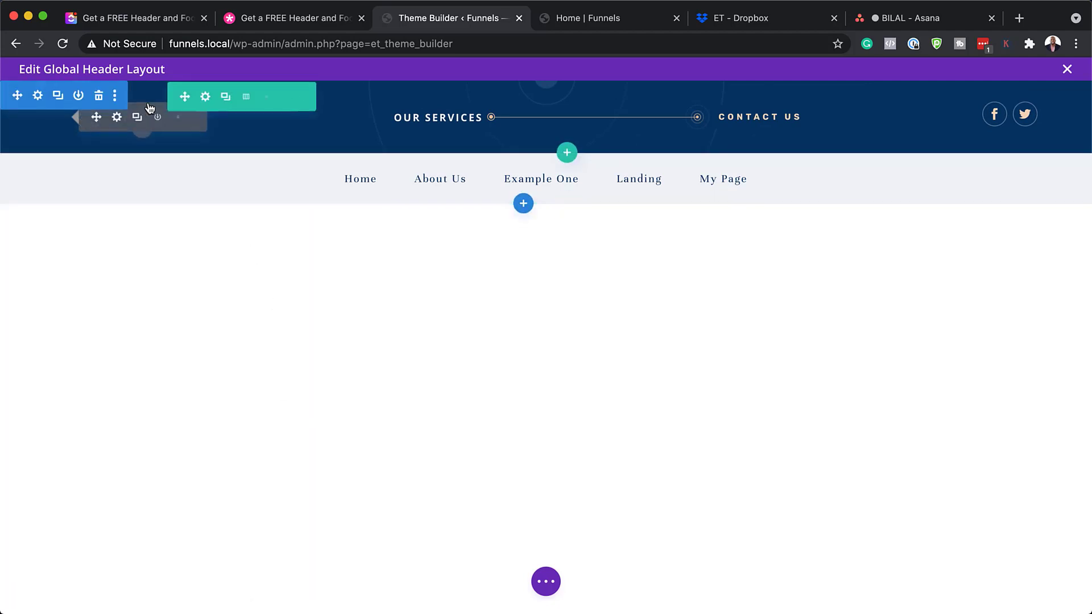
{"action": "left_click", "coordinate": [116, 118]}
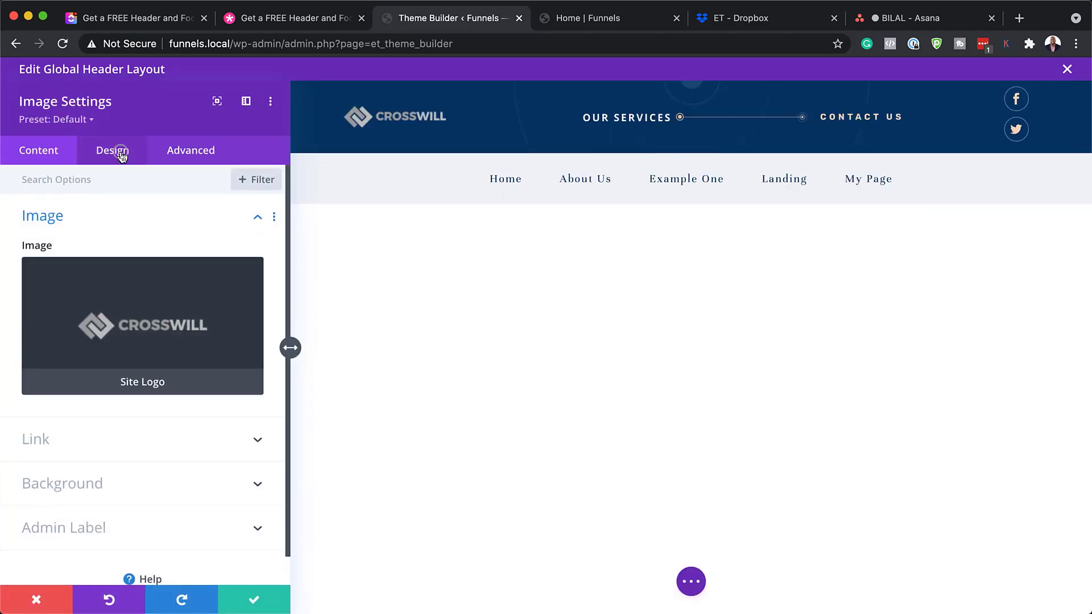
{"action": "left_click", "coordinate": [122, 154]}
{"action": "left_click", "coordinate": [71, 261]}
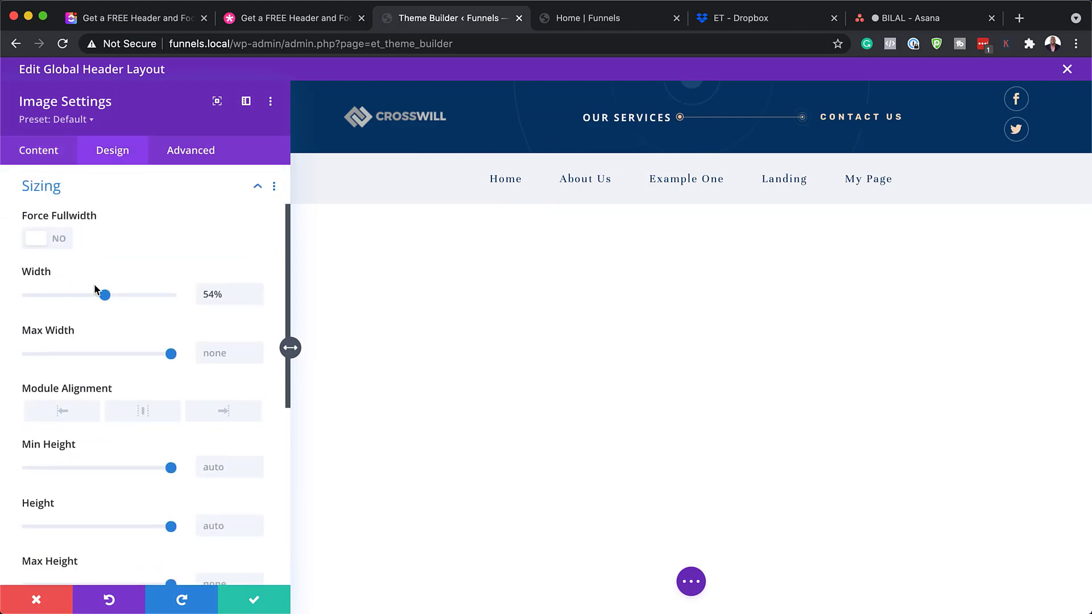
{"action": "left_click_drag", "start_coordinate": [102, 296], "coordinate": [84, 296]}
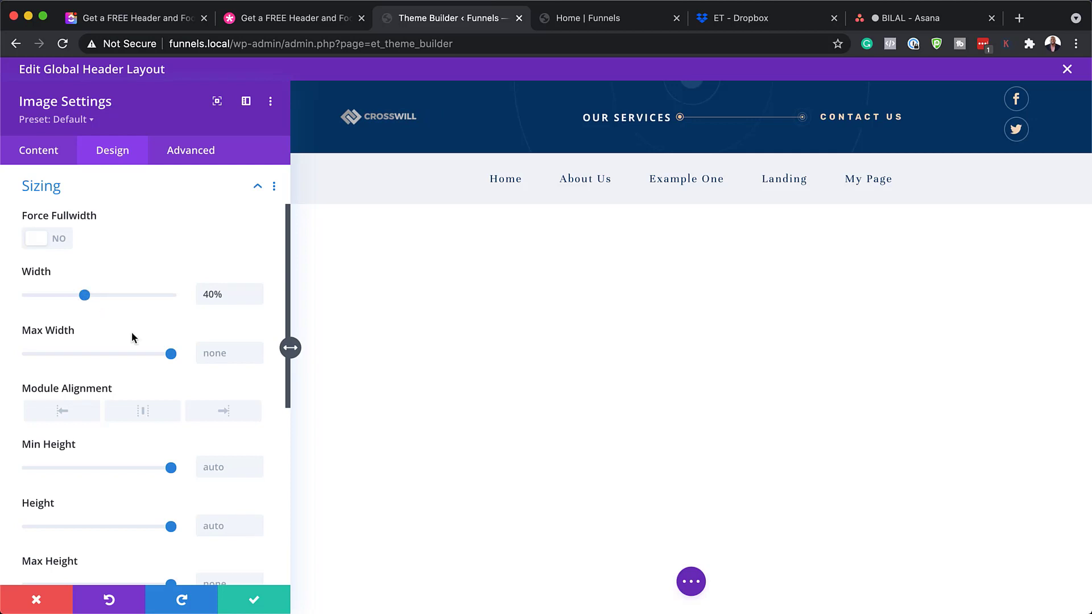
{"action": "left_click", "coordinate": [253, 599]}
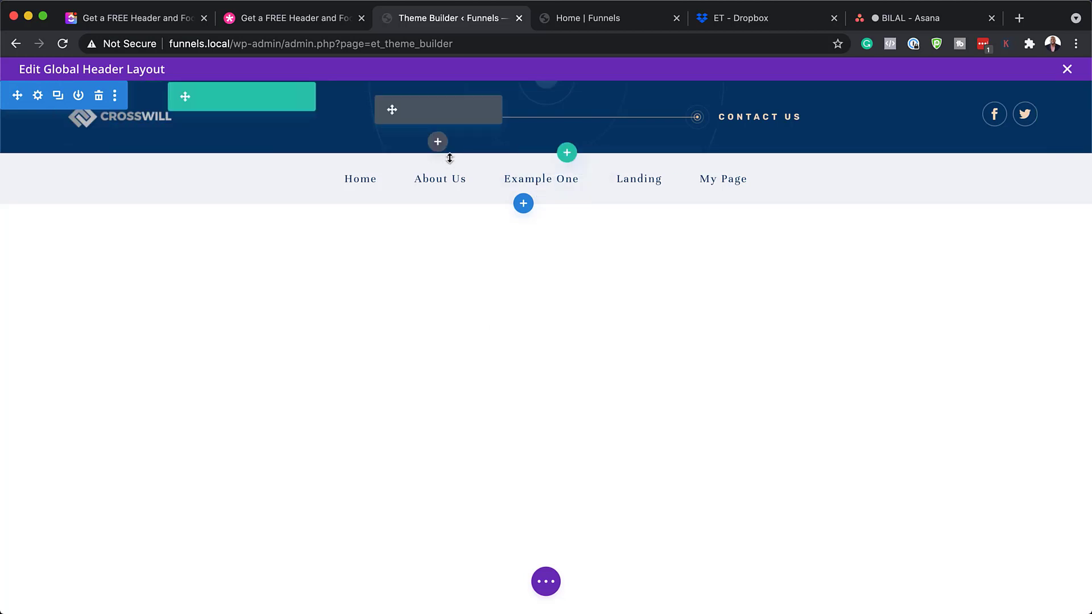
Try gradient and solid black backgrounds on the header section, settling back on gradient
{"action": "left_click", "coordinate": [38, 96]}
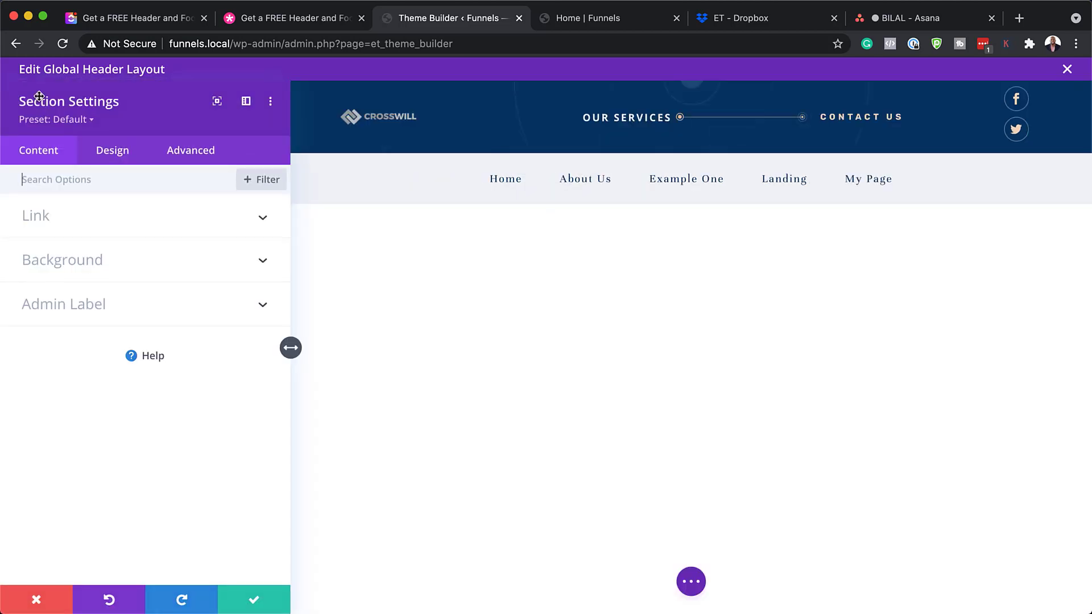
{"action": "left_click", "coordinate": [98, 264]}
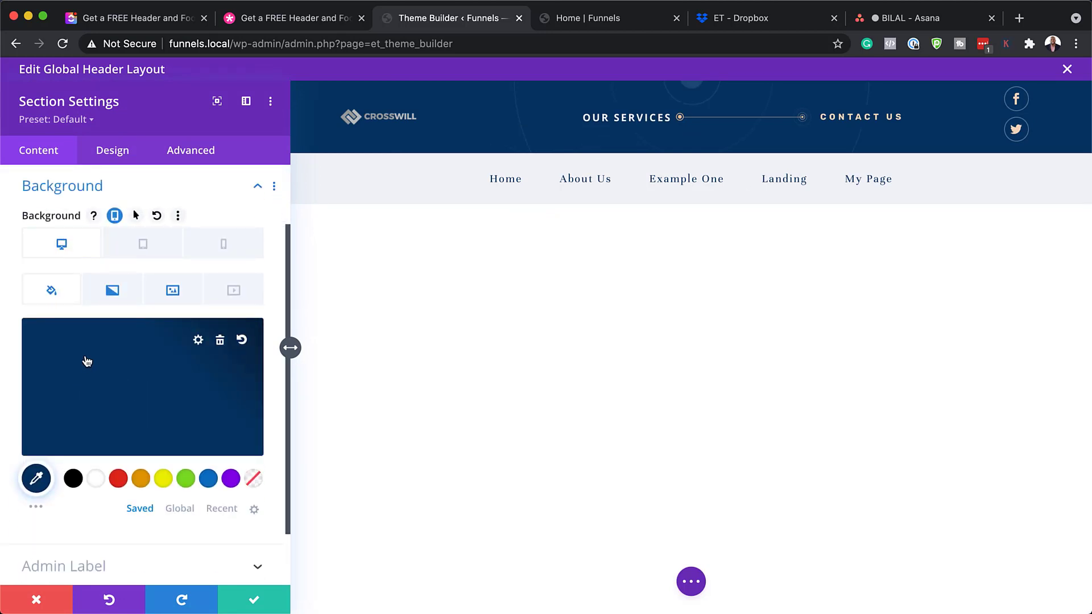
{"action": "left_click", "coordinate": [128, 290]}
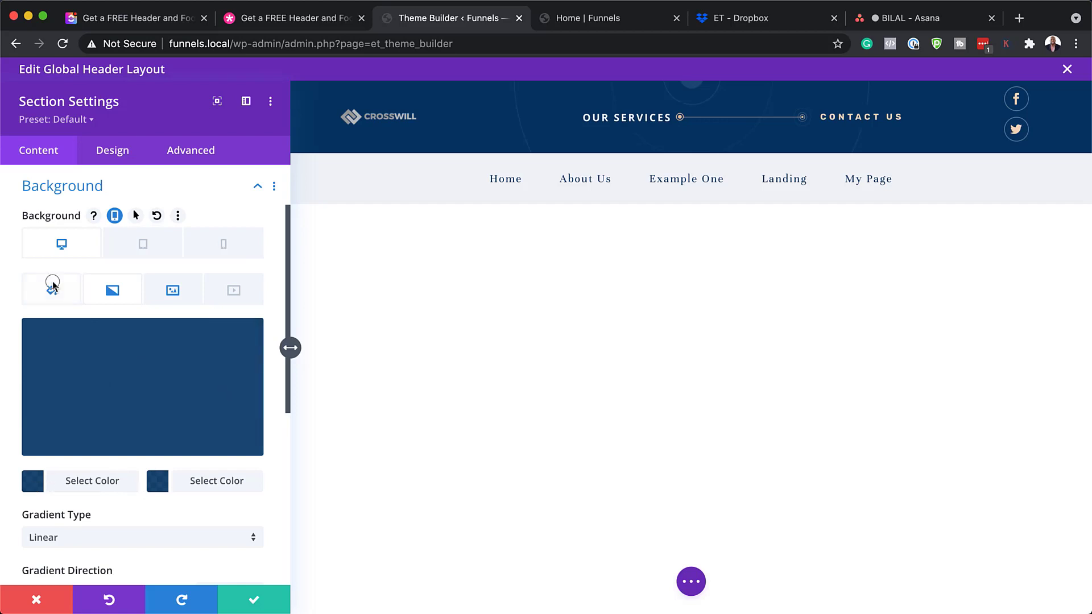
{"action": "left_click", "coordinate": [51, 288]}
{"action": "left_click", "coordinate": [75, 481]}
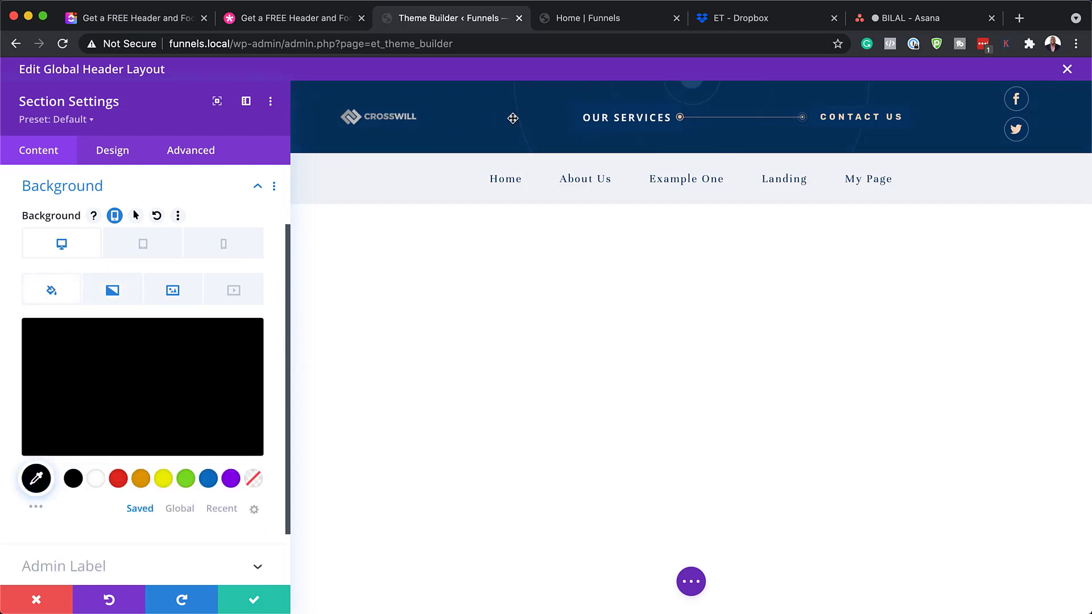
{"action": "left_click", "coordinate": [112, 290]}
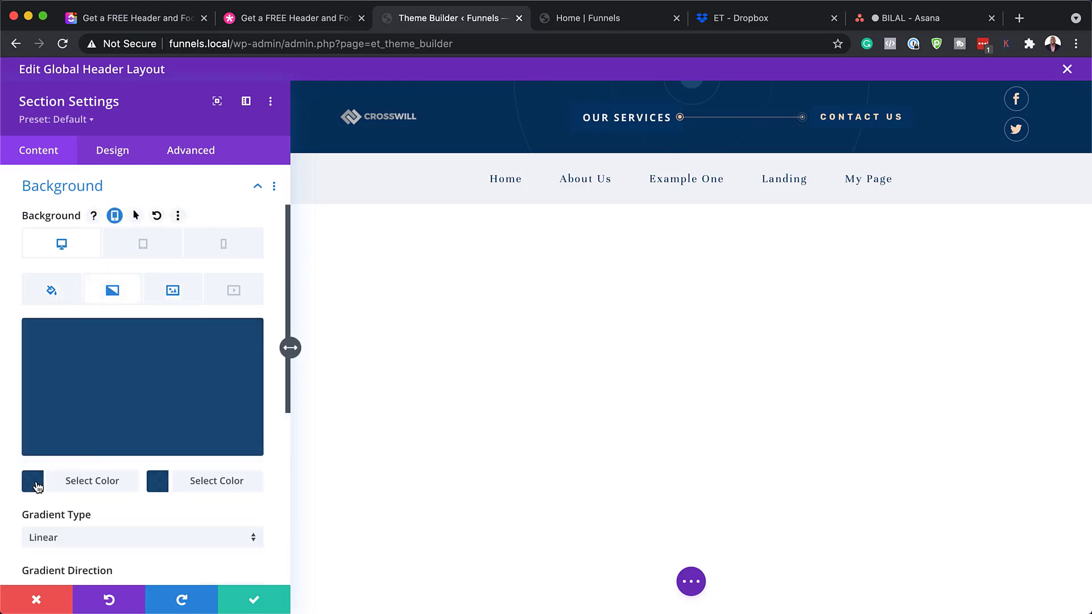
Darken the gradient's first colour to dark navy; remove the background image, then undo
{"action": "left_click", "coordinate": [34, 485]}
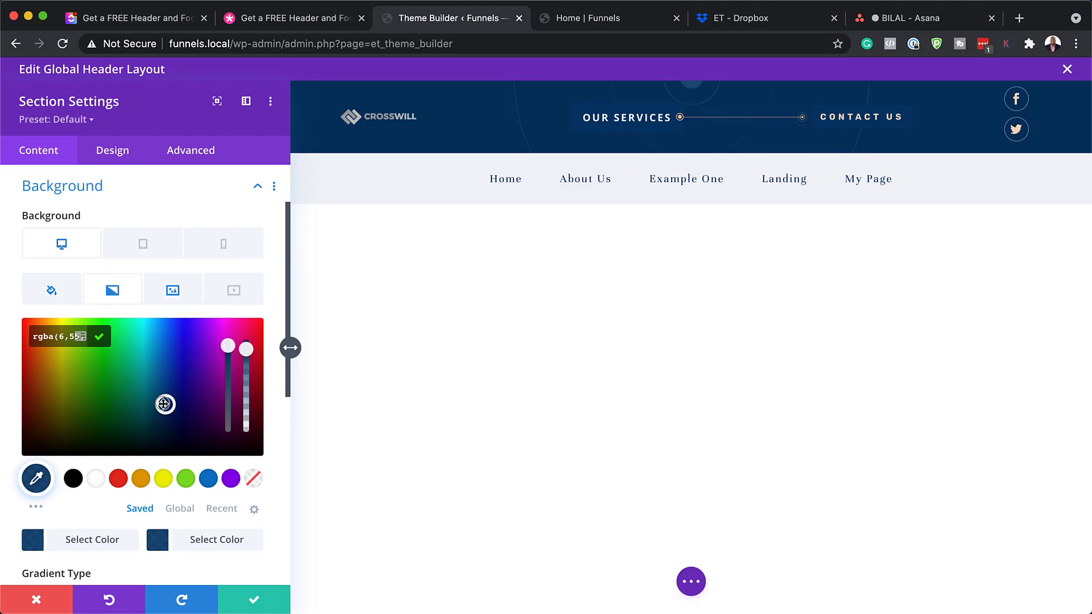
{"action": "left_click_drag", "start_coordinate": [164, 404], "coordinate": [159, 446]}
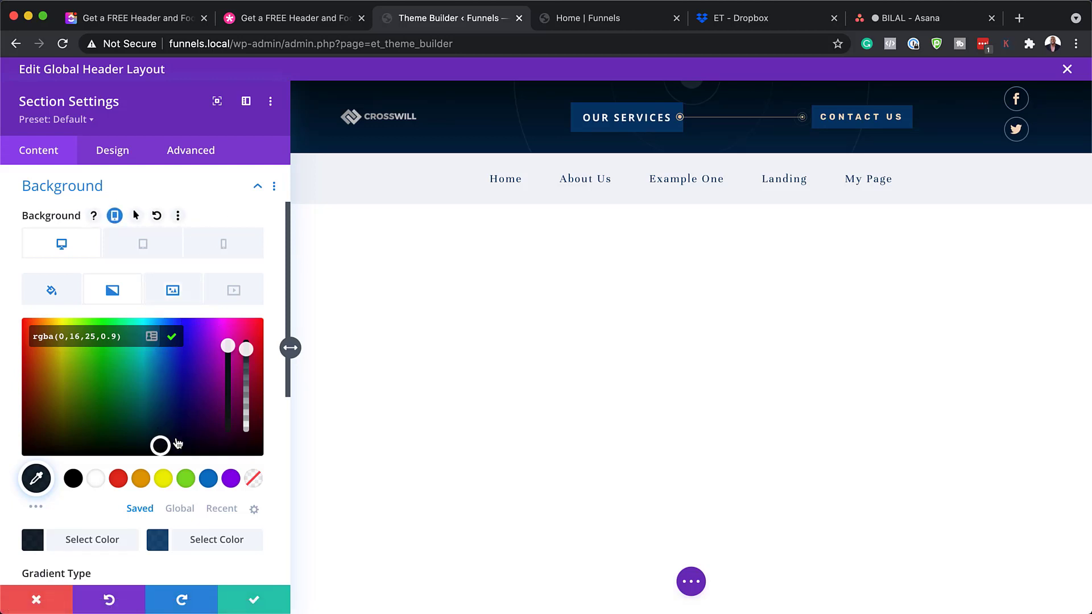
{"action": "left_click_drag", "start_coordinate": [160, 445], "coordinate": [164, 366]}
{"action": "left_click", "coordinate": [166, 295]}
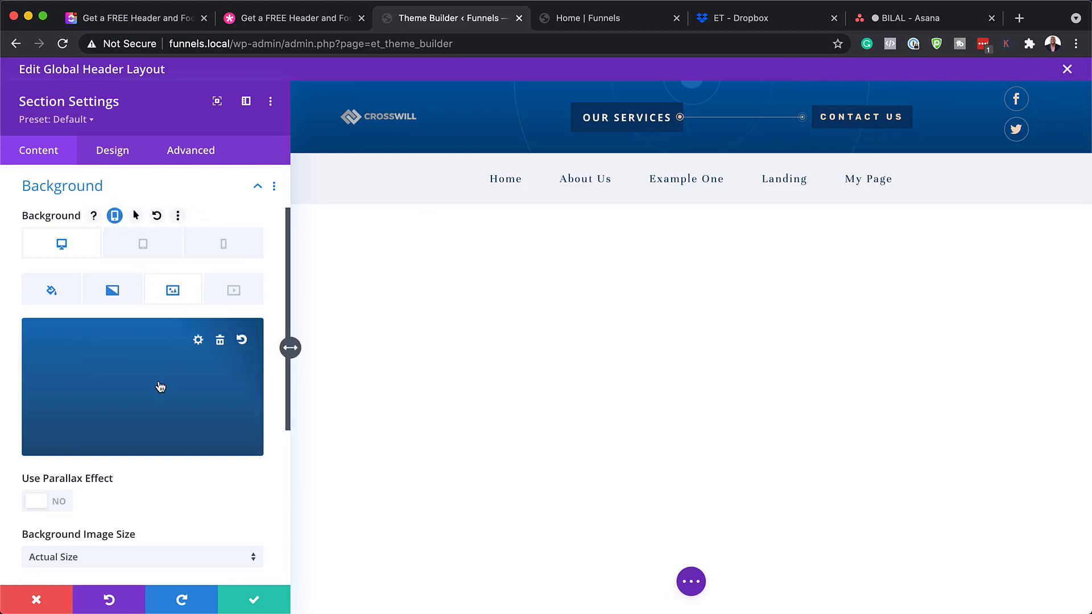
{"action": "left_click", "coordinate": [220, 341]}
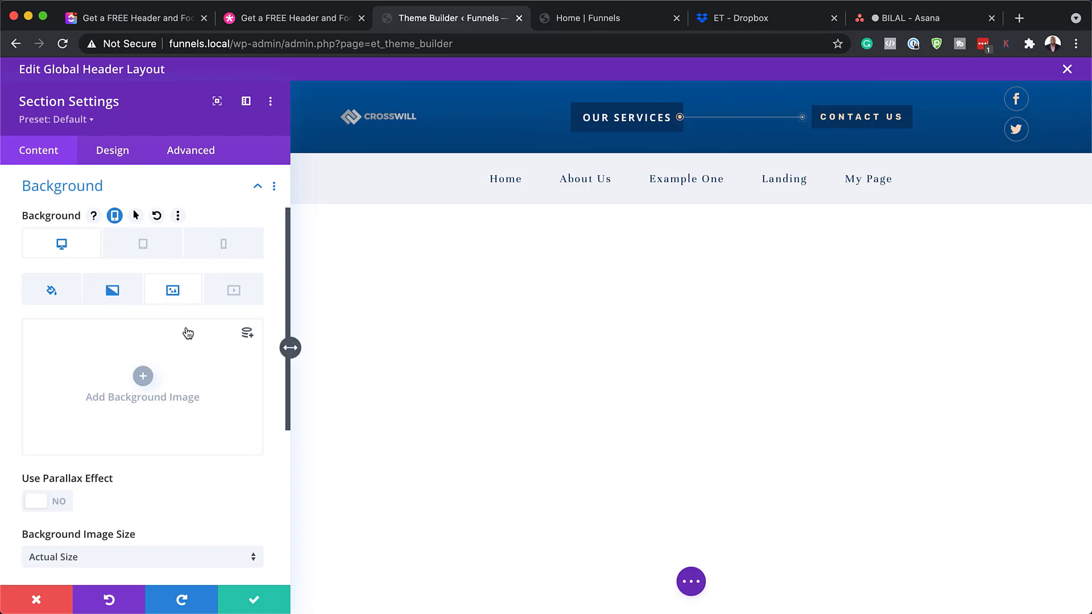
{"action": "key", "text": "super+z"}
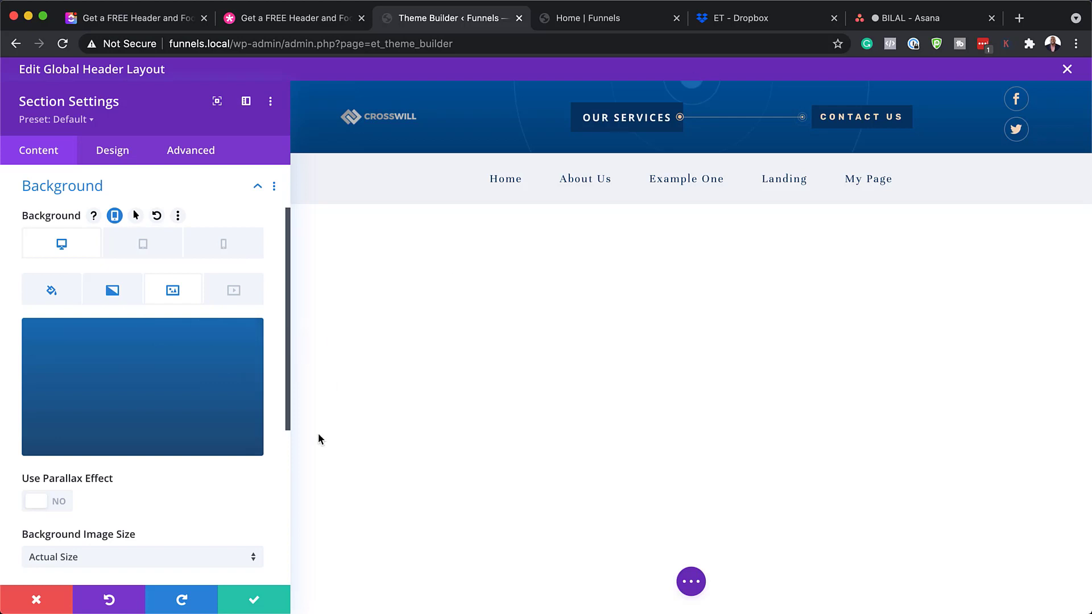
Discard the section background edits and give the Our Services button the link URL '#'
{"action": "left_click", "coordinate": [40, 600]}
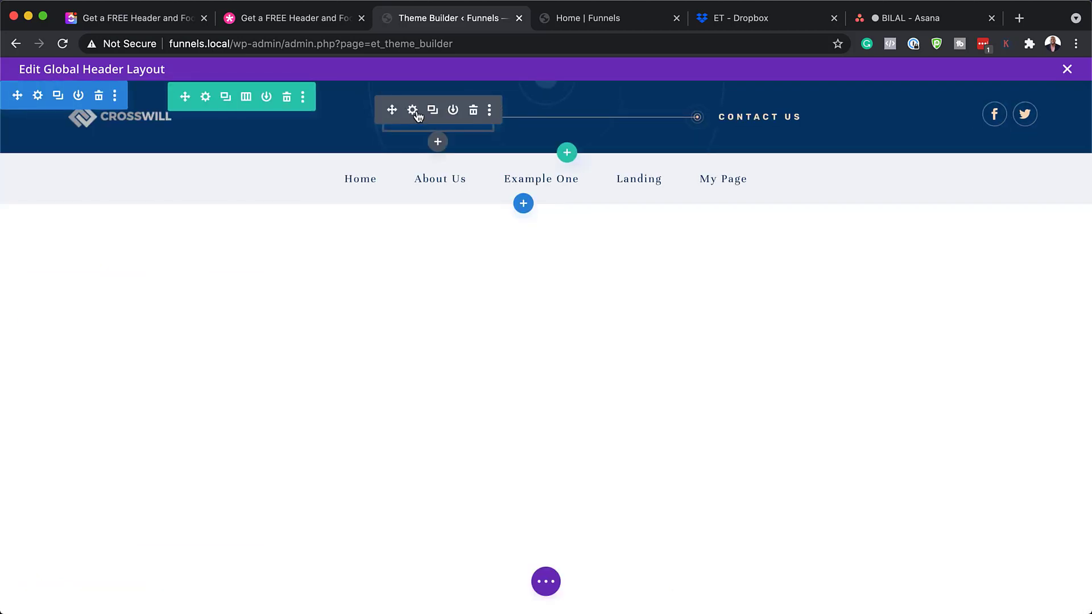
{"action": "left_click", "coordinate": [413, 111]}
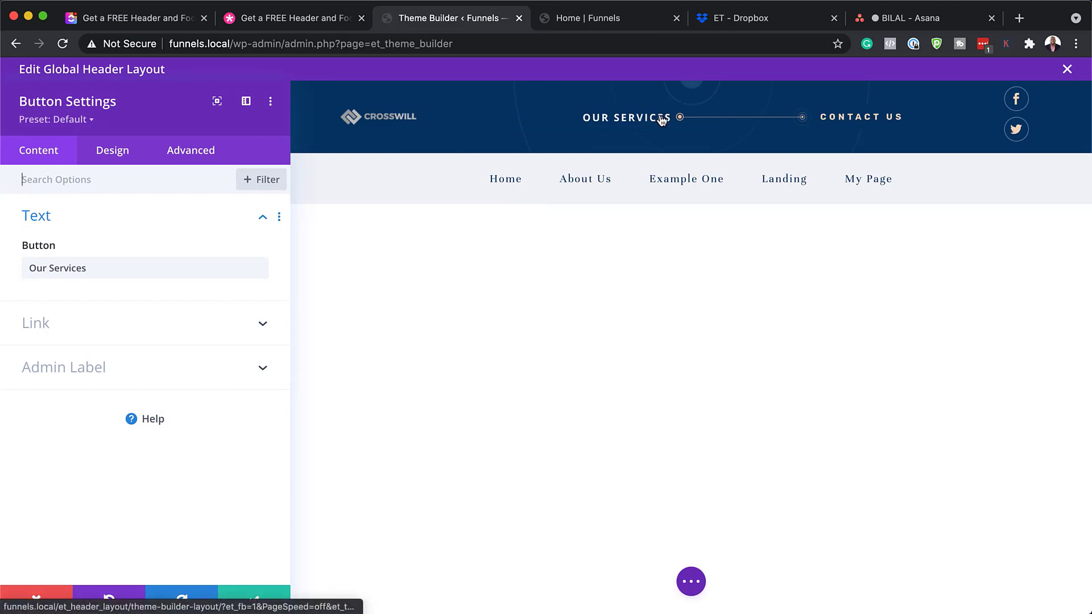
{"action": "left_click_drag", "start_coordinate": [88, 267], "coordinate": [4, 273]}
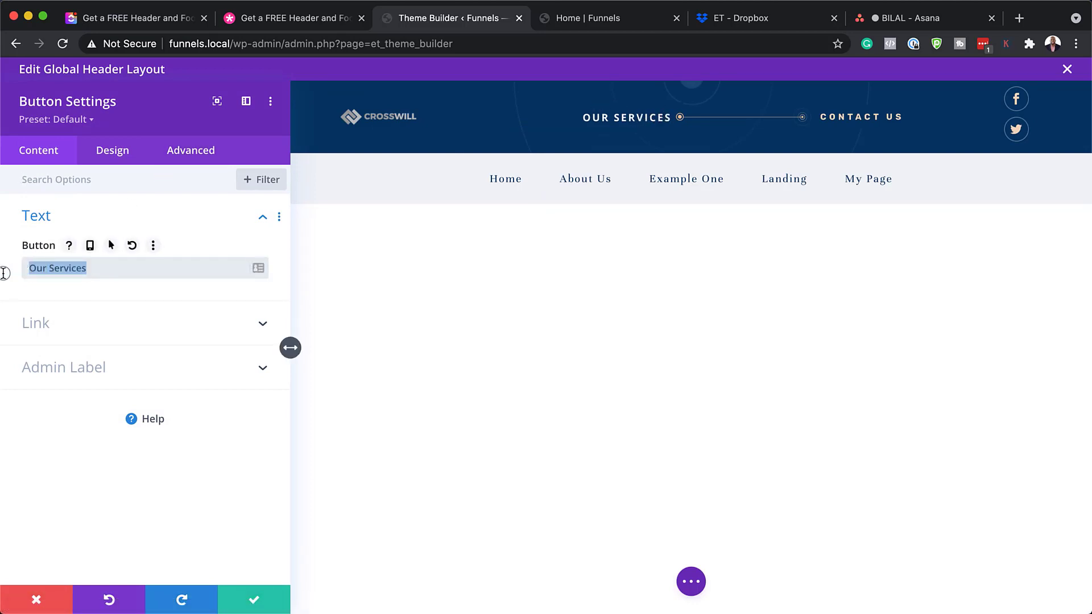
{"action": "left_click", "coordinate": [49, 323]}
{"action": "left_click", "coordinate": [51, 323]}
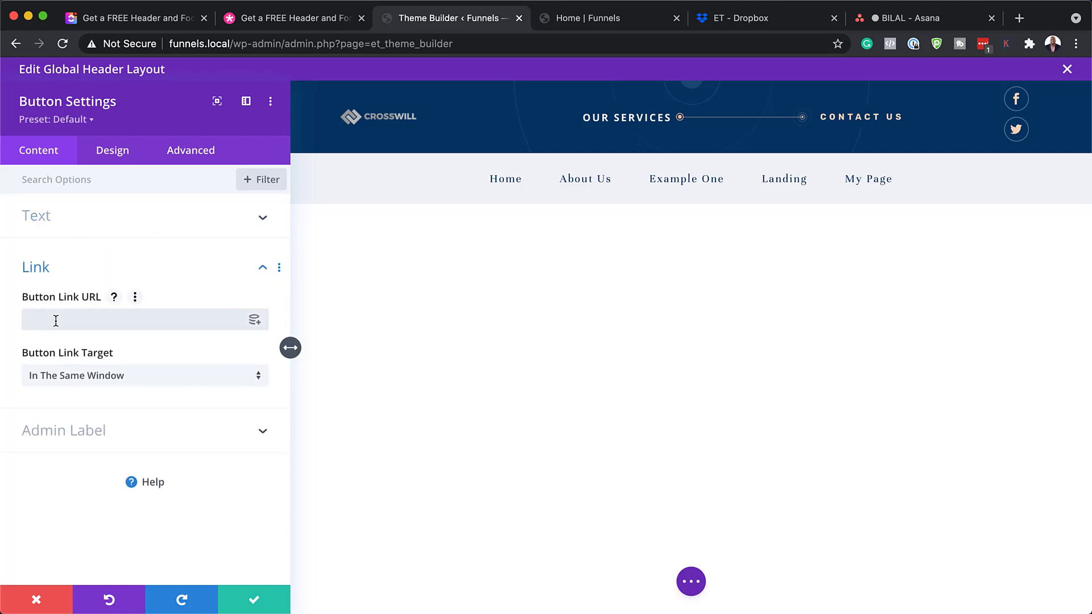
{"action": "type", "text": "#"}
Try orange, transparent, then dark navy backgrounds on the Our Services button
{"action": "left_click", "coordinate": [119, 154]}
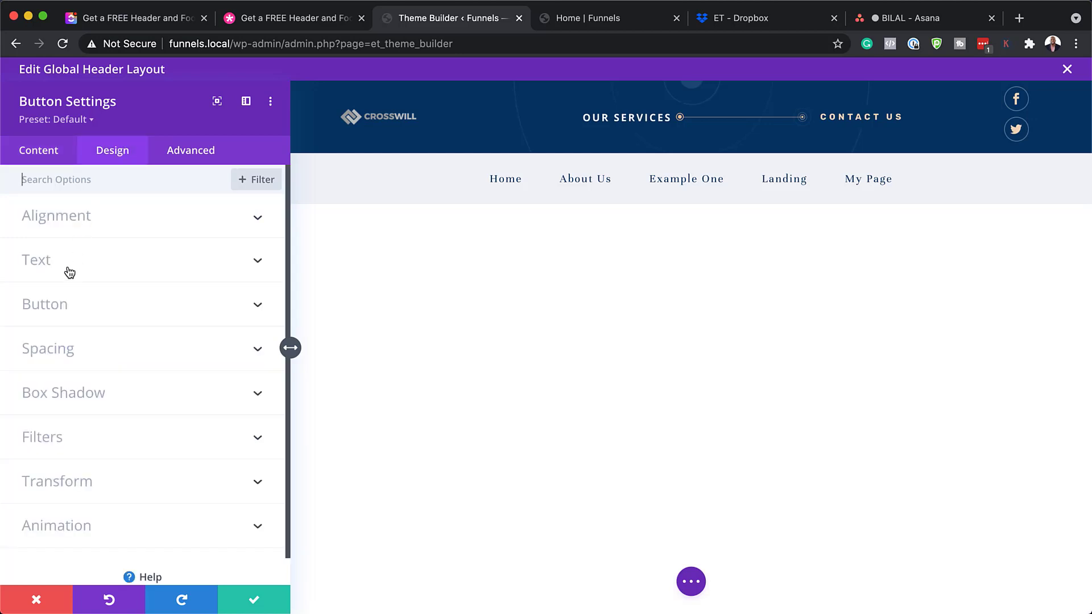
{"action": "left_click", "coordinate": [90, 307]}
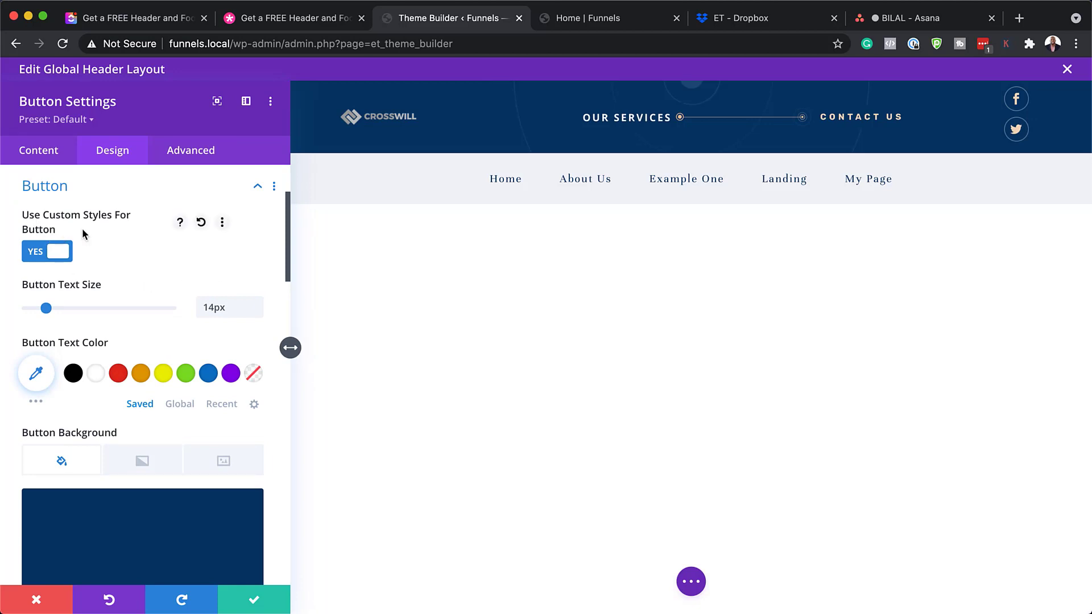
{"action": "scroll", "coordinate": [163, 352], "scroll_direction": "down", "scroll_amount": 4}
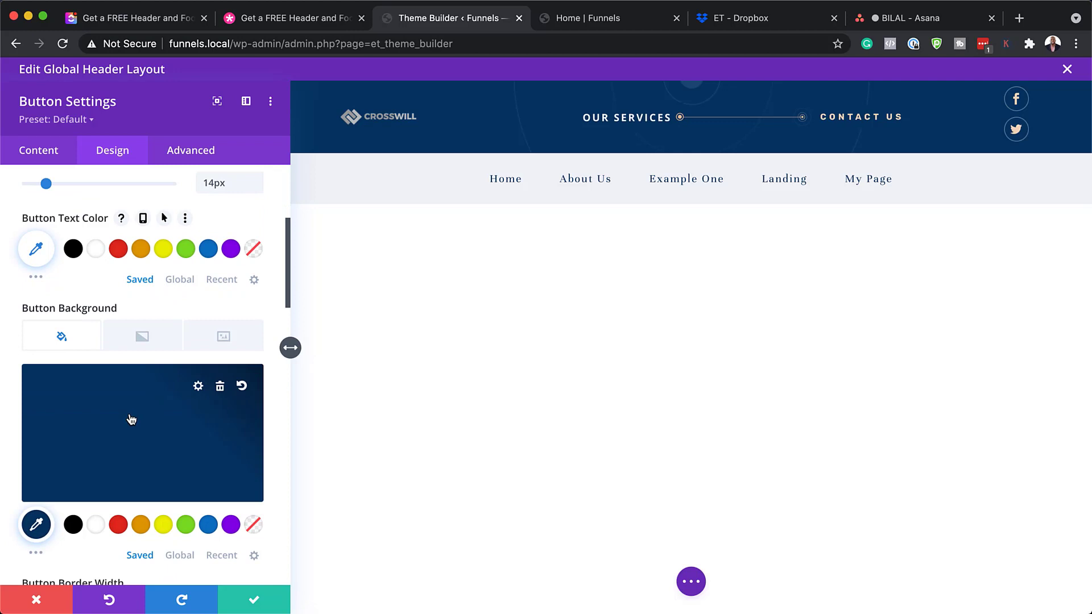
{"action": "left_click", "coordinate": [142, 525]}
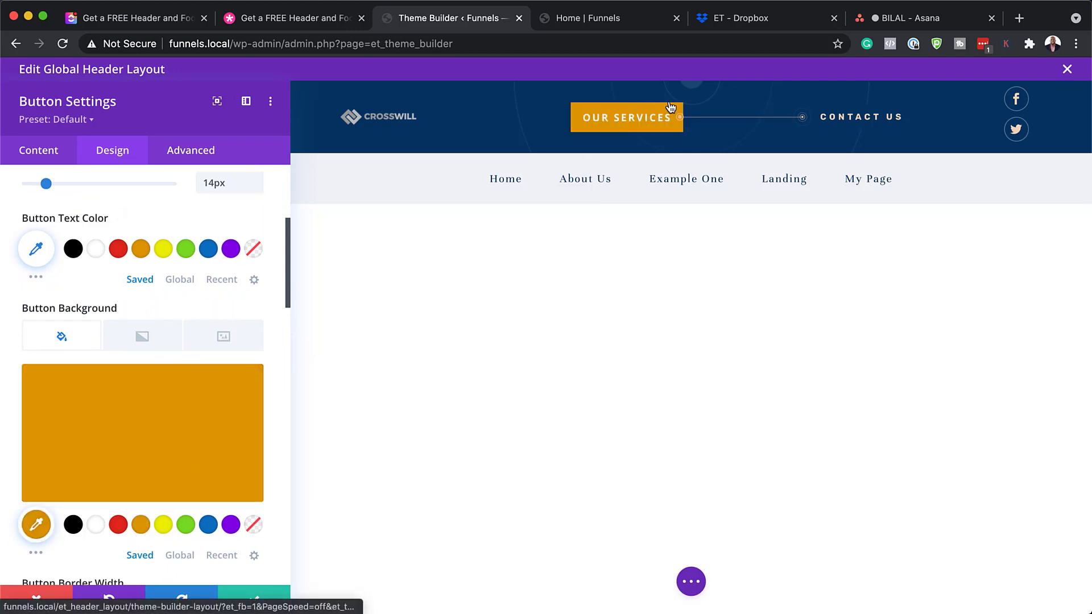
{"action": "left_click", "coordinate": [253, 524]}
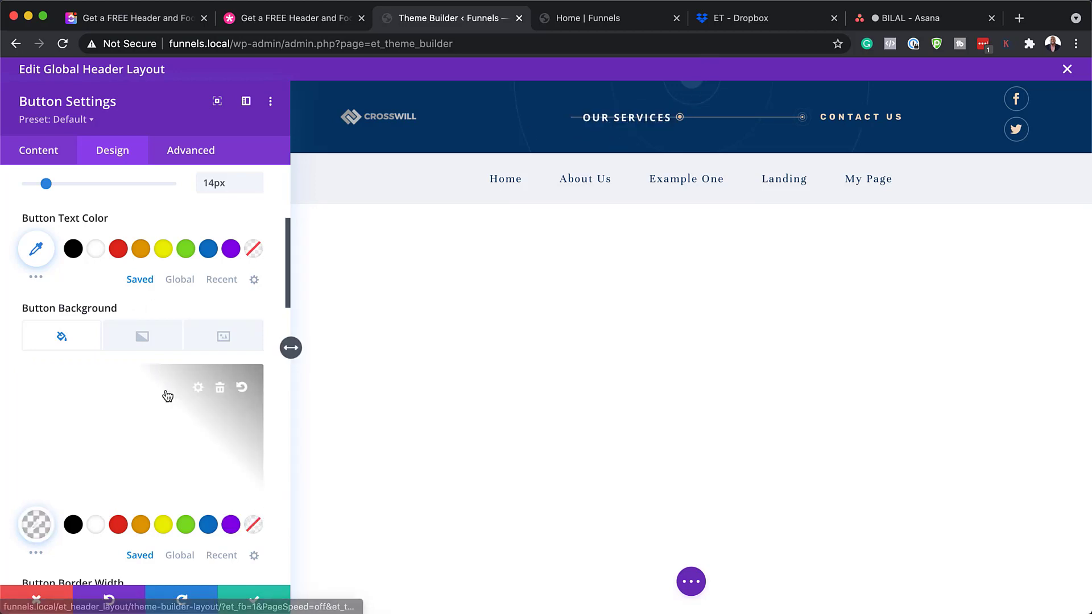
{"action": "left_click", "coordinate": [206, 520]}
Switch the button font to Poppins, then discard all the button changes
{"action": "scroll", "coordinate": [239, 468], "scroll_direction": "down", "scroll_amount": 4}
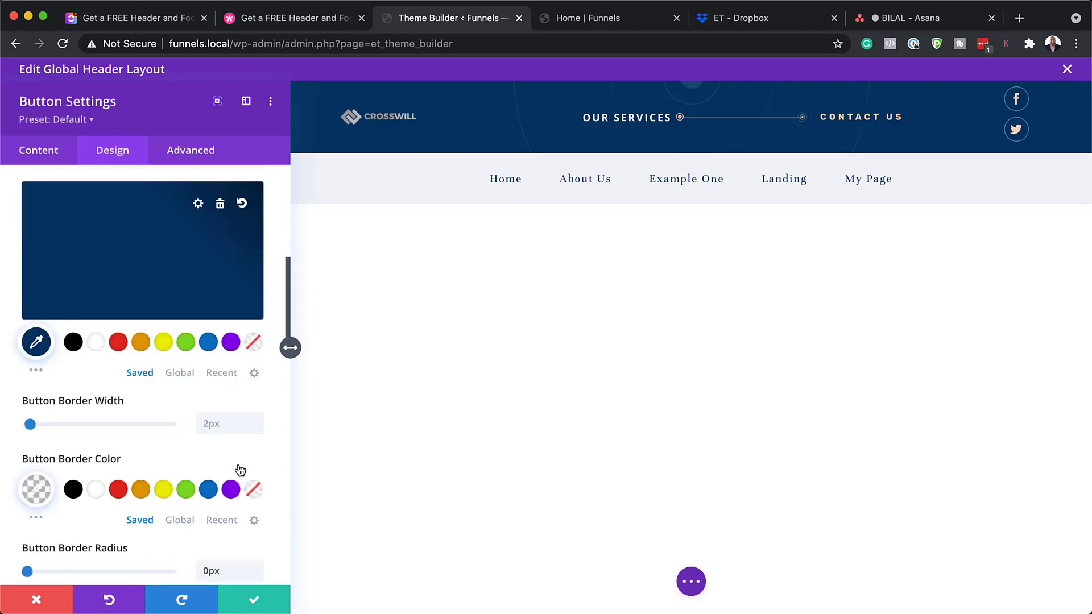
{"action": "scroll", "coordinate": [240, 469], "scroll_direction": "down", "scroll_amount": 5}
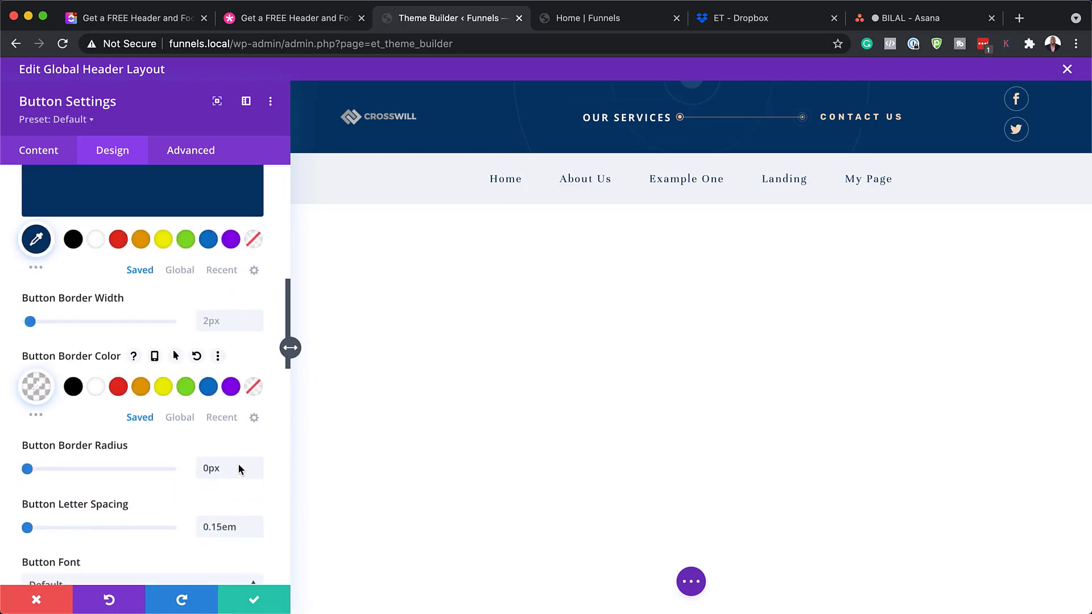
{"action": "scroll", "coordinate": [239, 469], "scroll_direction": "down", "scroll_amount": 5}
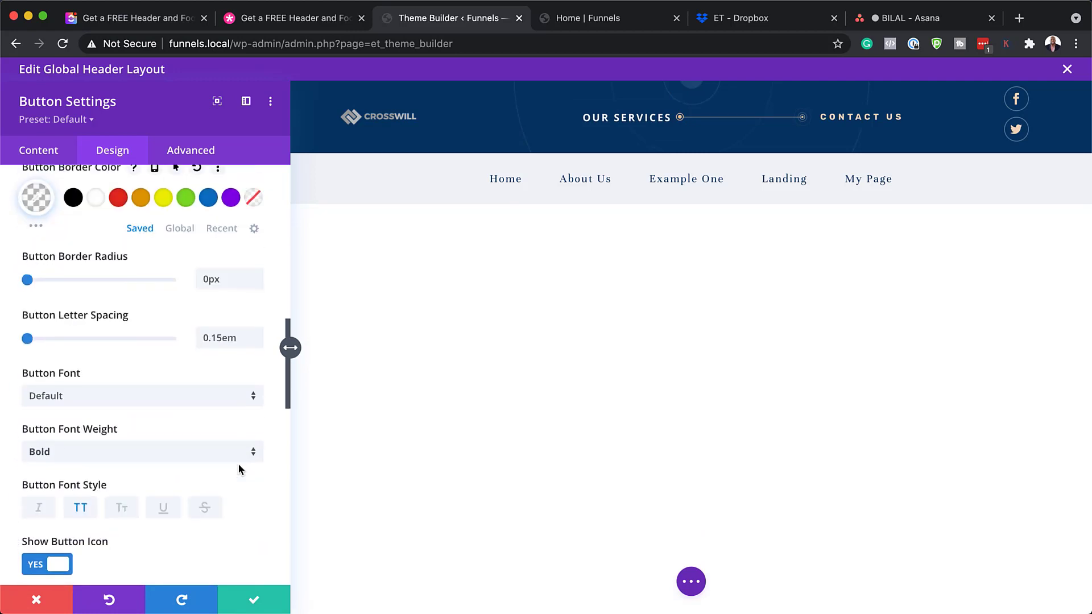
{"action": "left_click", "coordinate": [88, 398]}
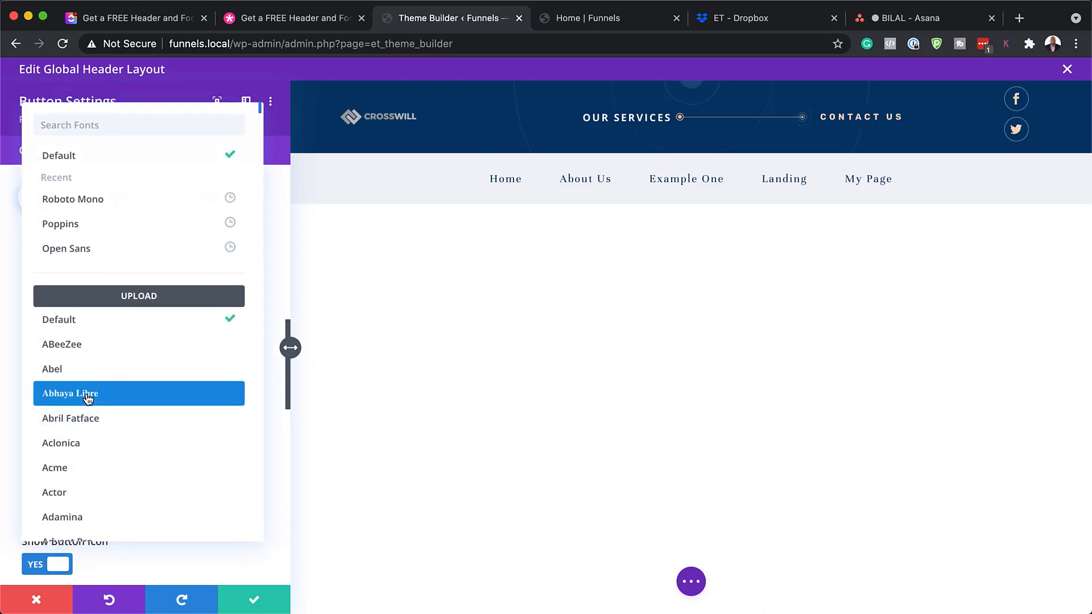
{"action": "left_click", "coordinate": [105, 221]}
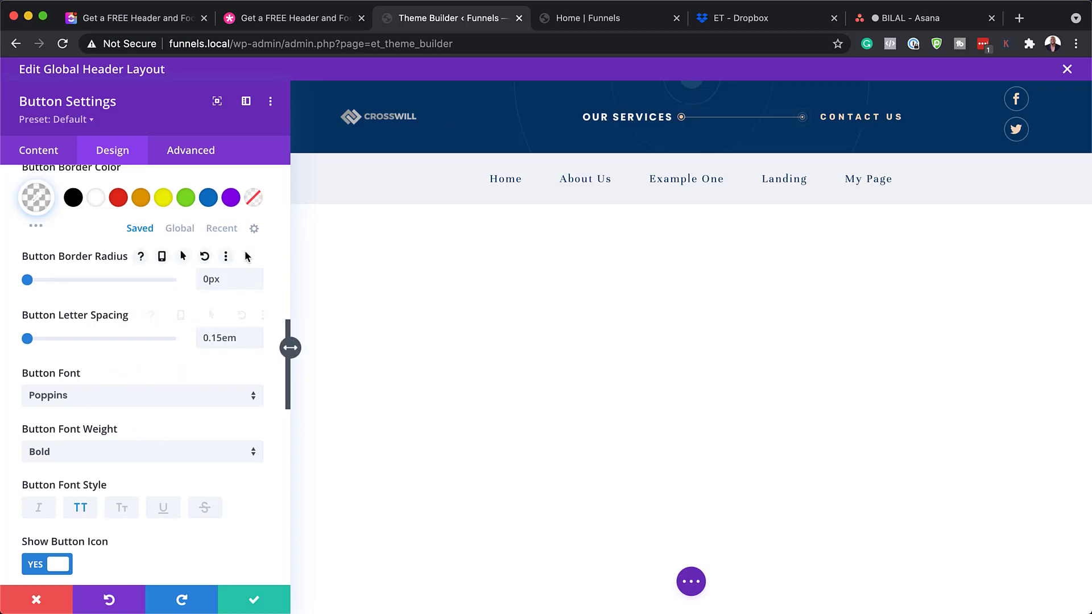
{"action": "left_click", "coordinate": [48, 604]}
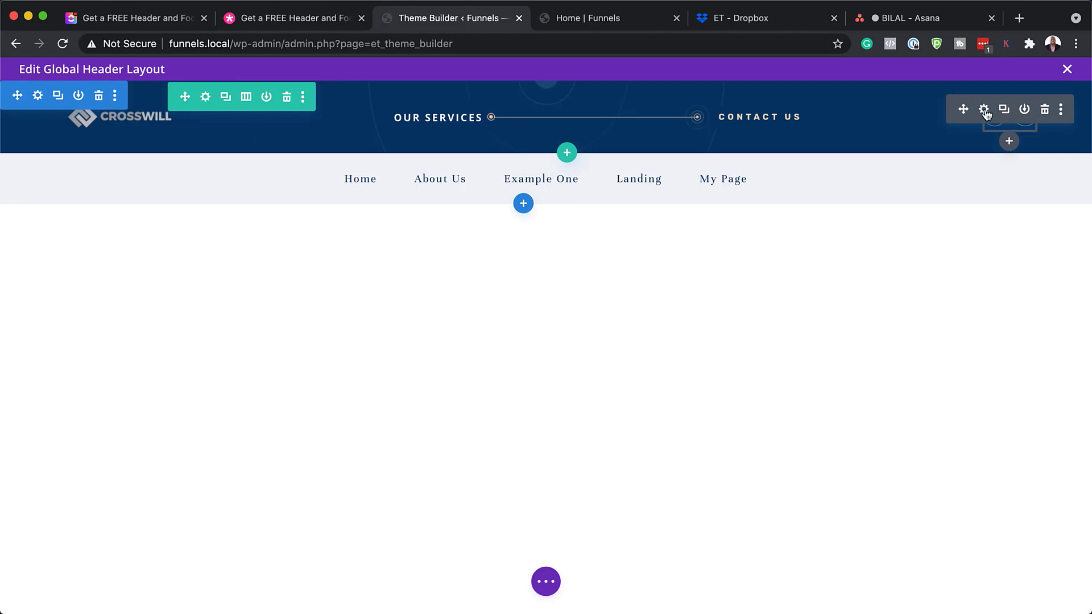
{"action": "left_click", "coordinate": [984, 110]}
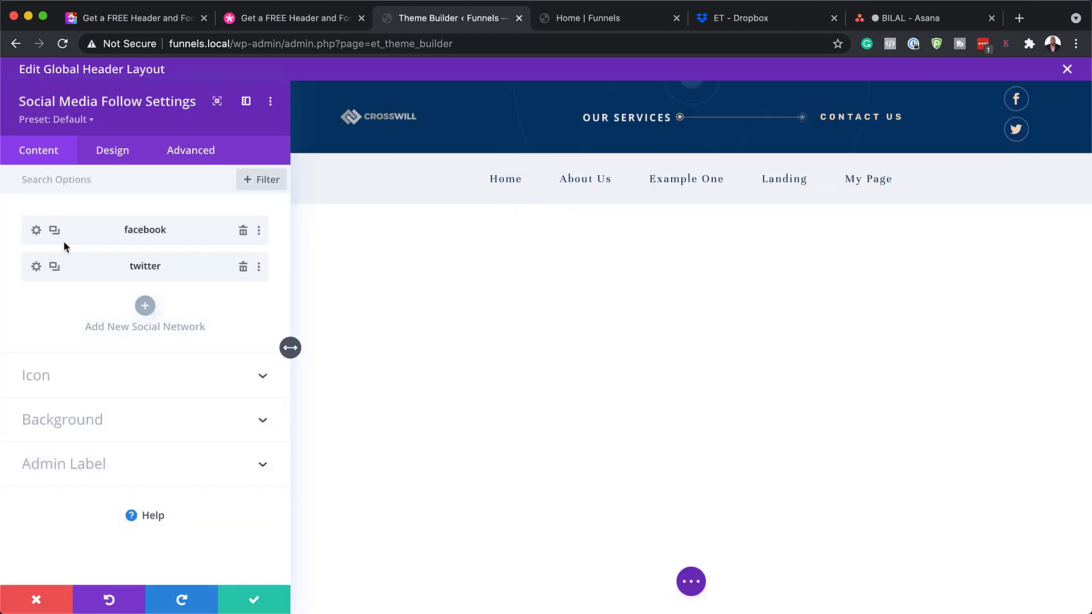
{"action": "left_click", "coordinate": [54, 267]}
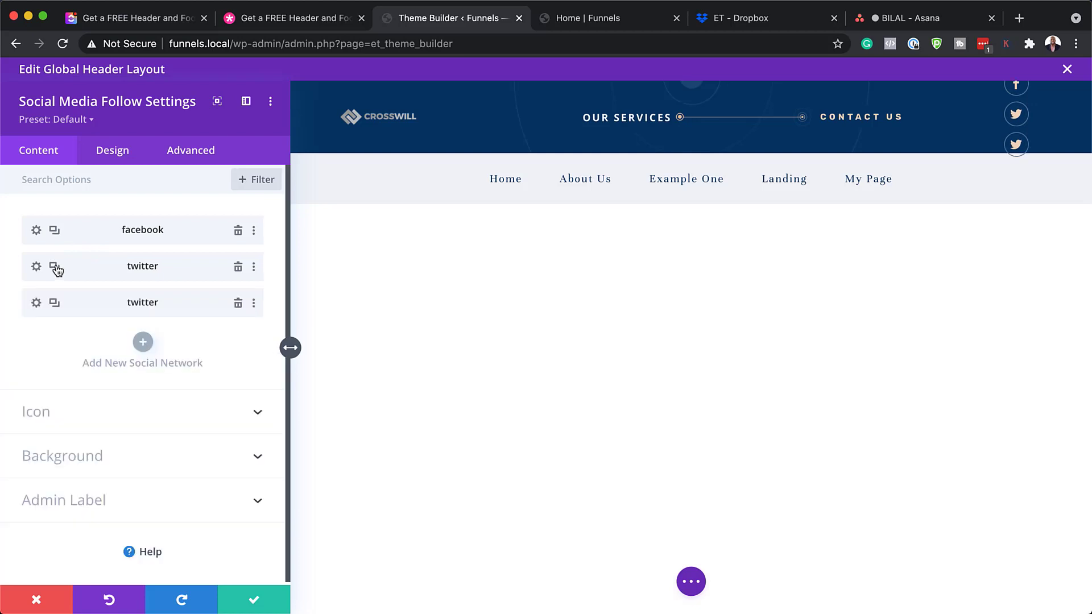
{"action": "left_click", "coordinate": [36, 303]}
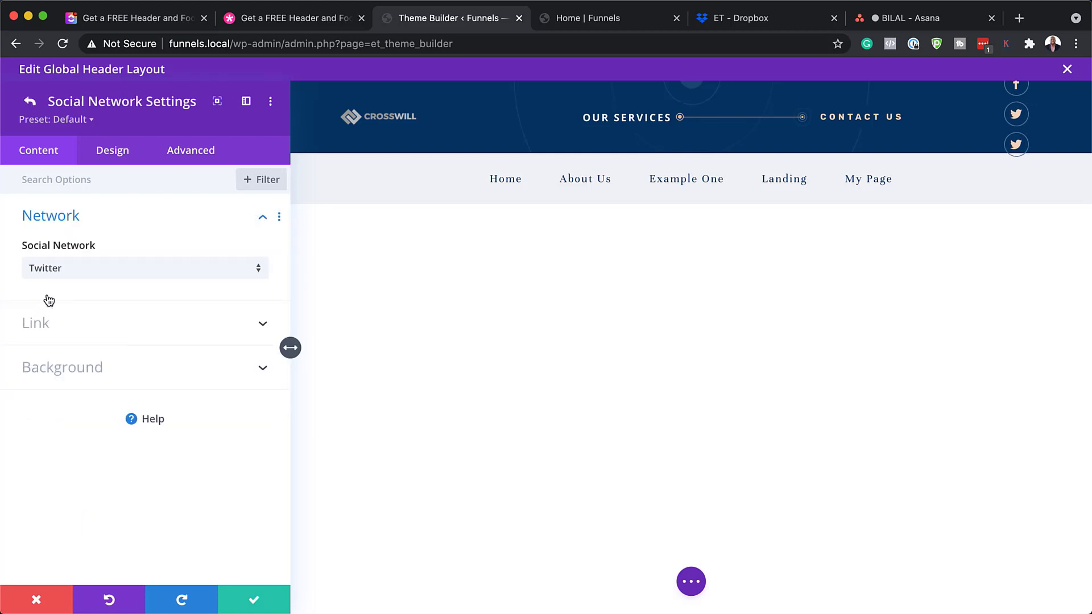
{"action": "left_click", "coordinate": [73, 267]}
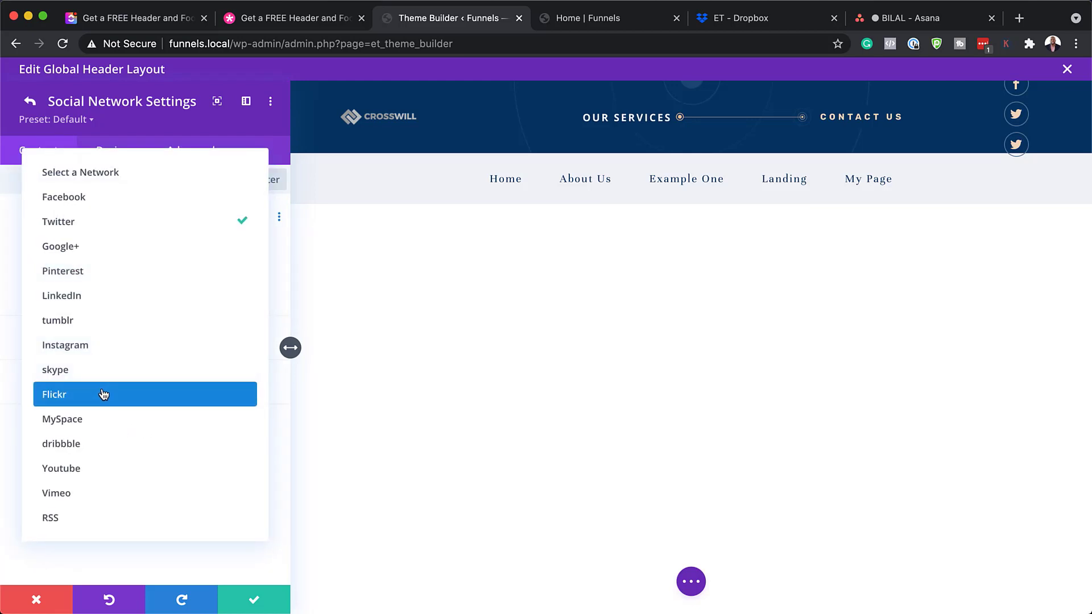
{"action": "left_click", "coordinate": [110, 468]}
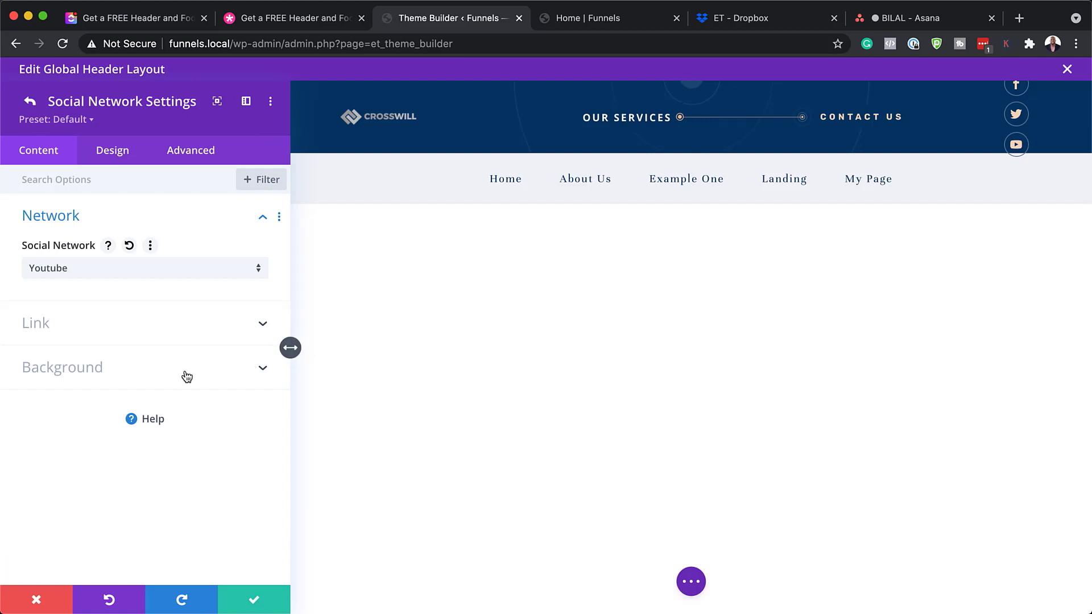
{"action": "left_click", "coordinate": [164, 324]}
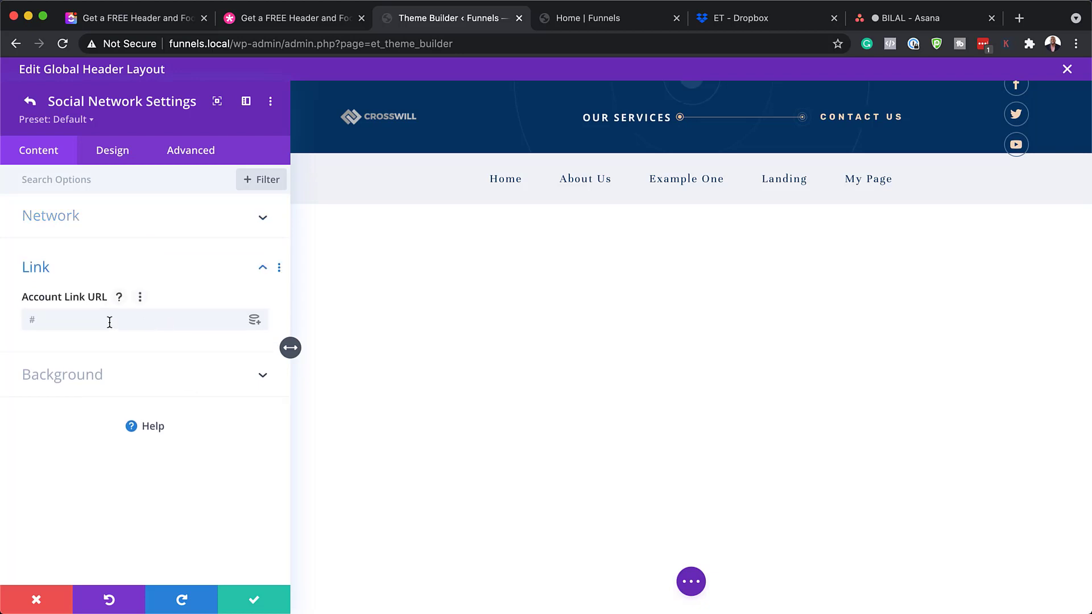
{"action": "left_click", "coordinate": [97, 320]}
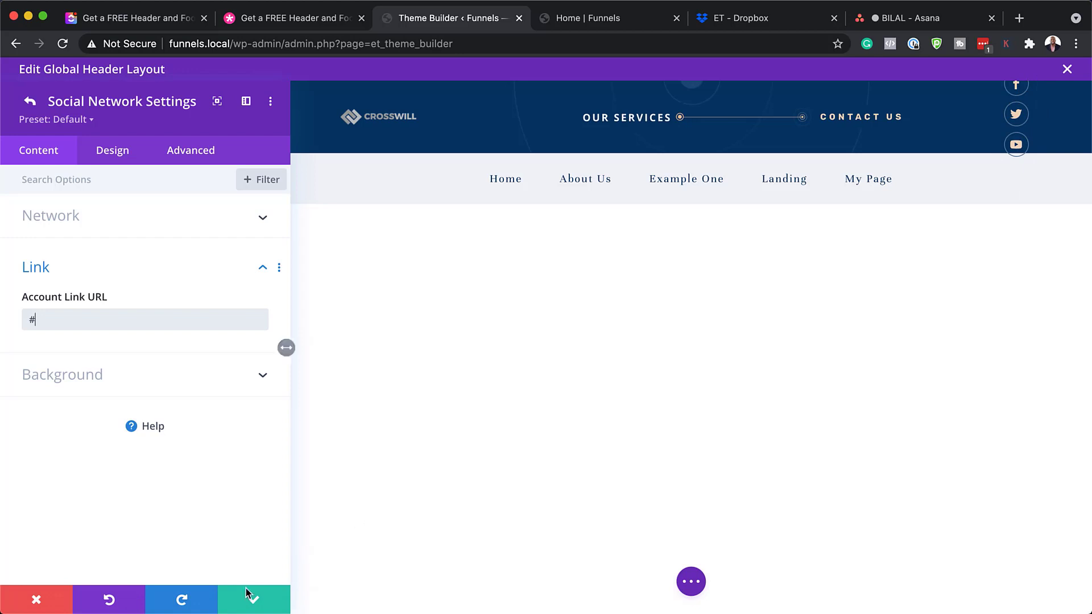
{"action": "left_click", "coordinate": [55, 609]}
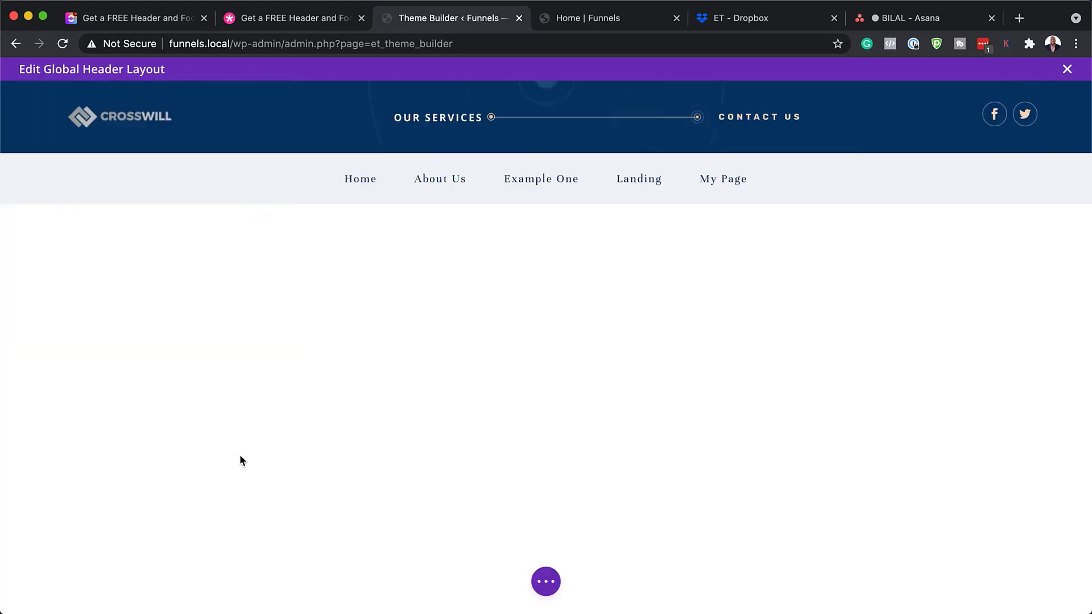
Open the navigation menu module settings, keep 'main menu' selected, and switch to Design options
{"action": "mouse_move", "coordinate": [541, 173]}
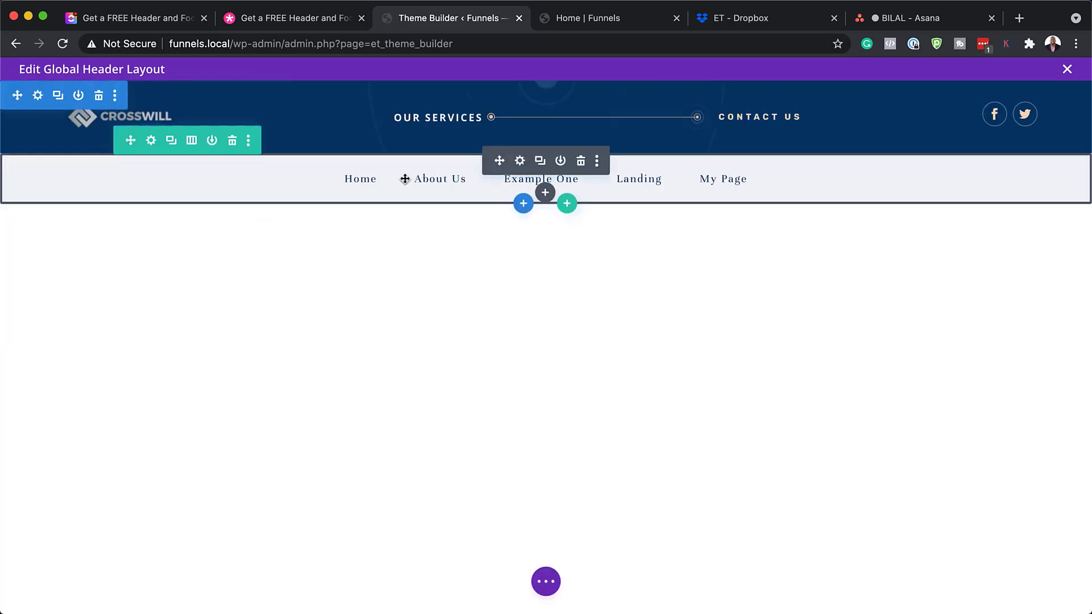
{"action": "left_click", "coordinate": [520, 161]}
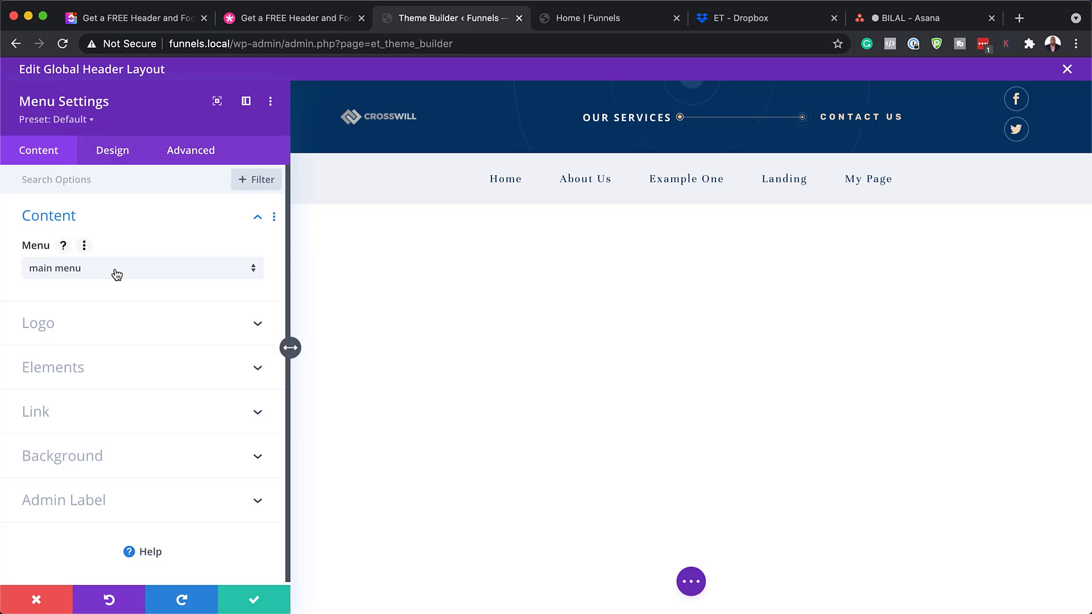
{"action": "left_click", "coordinate": [93, 270]}
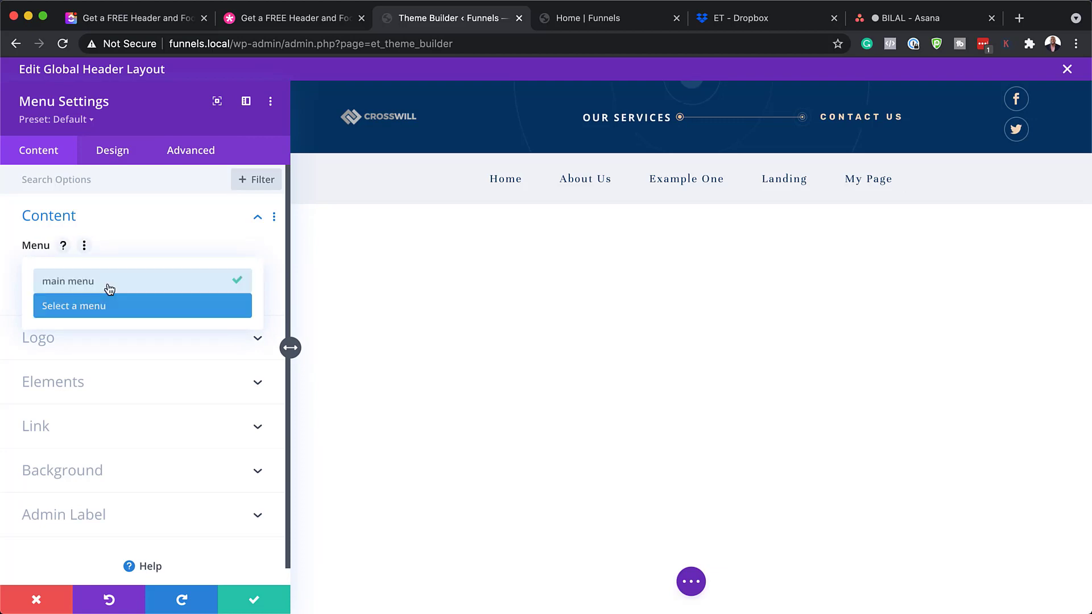
{"action": "left_click", "coordinate": [162, 240]}
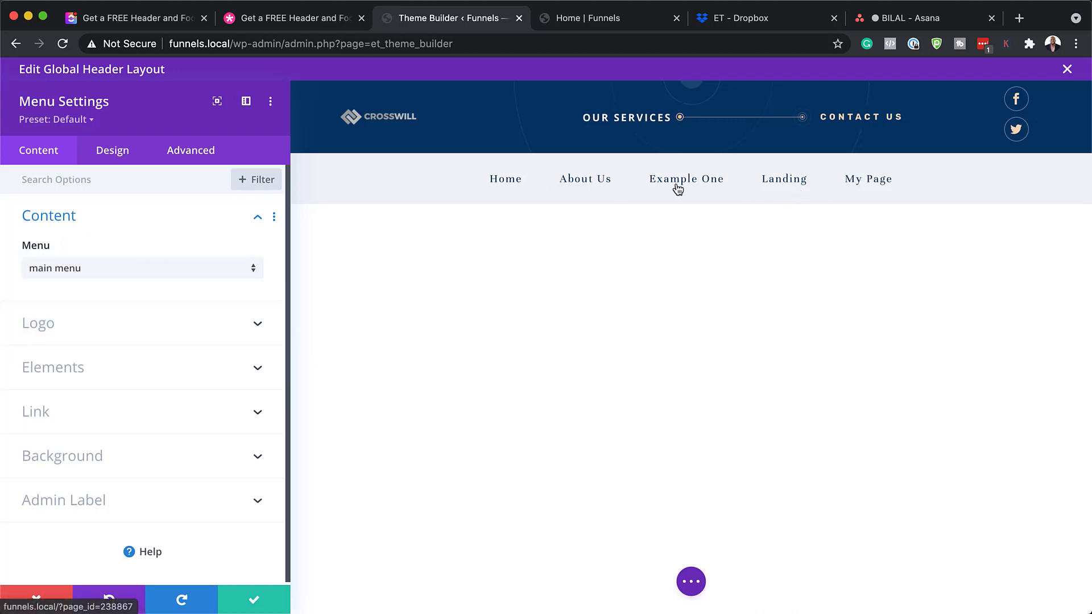
{"action": "left_click", "coordinate": [108, 152]}
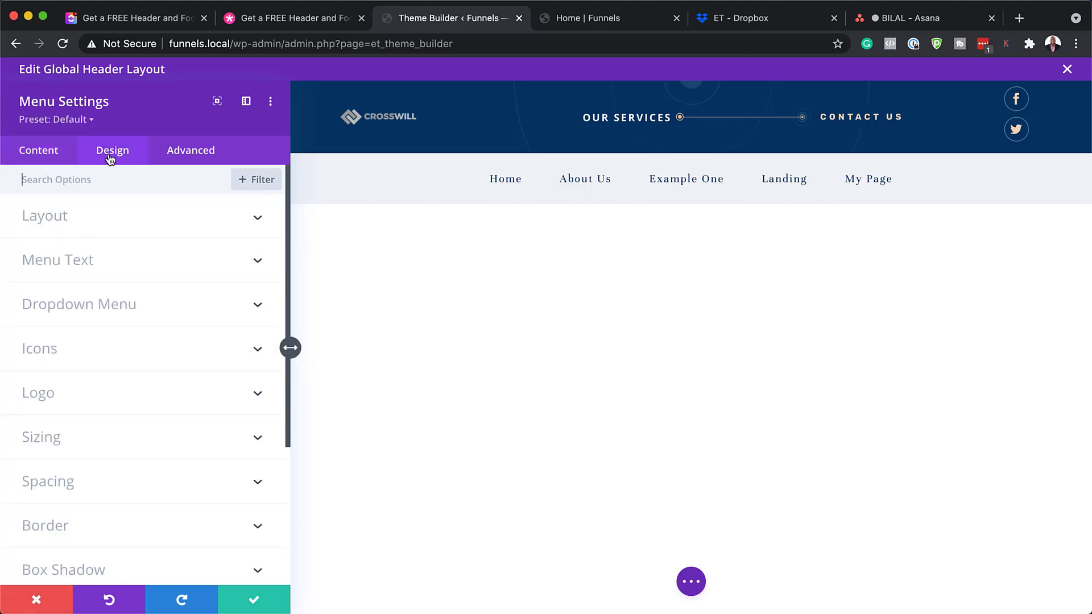
Try red and black colours on the menu text, then undo both colour changes
{"action": "left_click", "coordinate": [81, 260]}
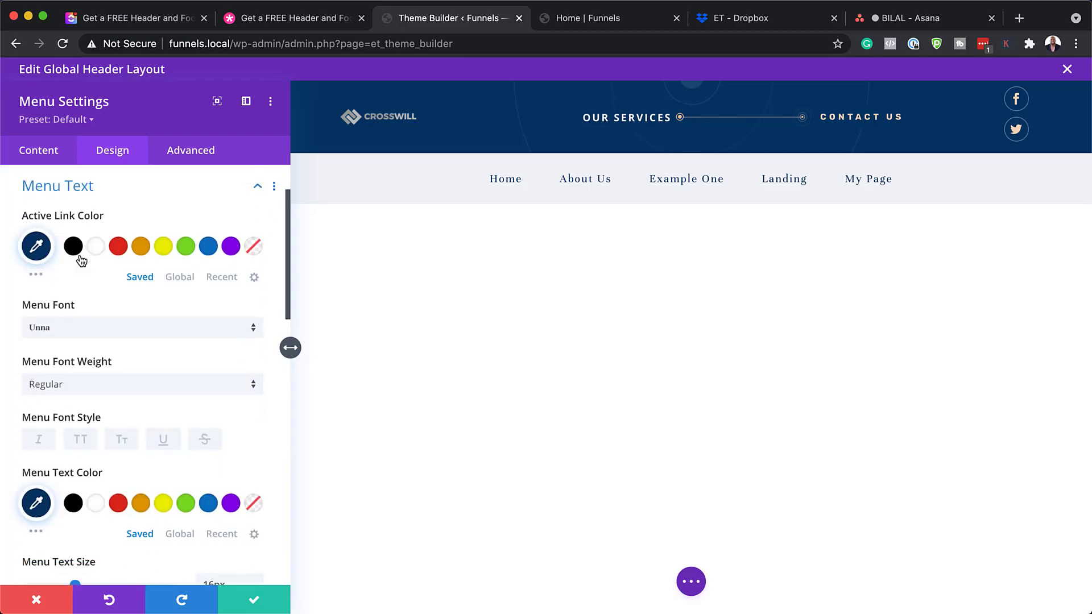
{"action": "left_click", "coordinate": [119, 250]}
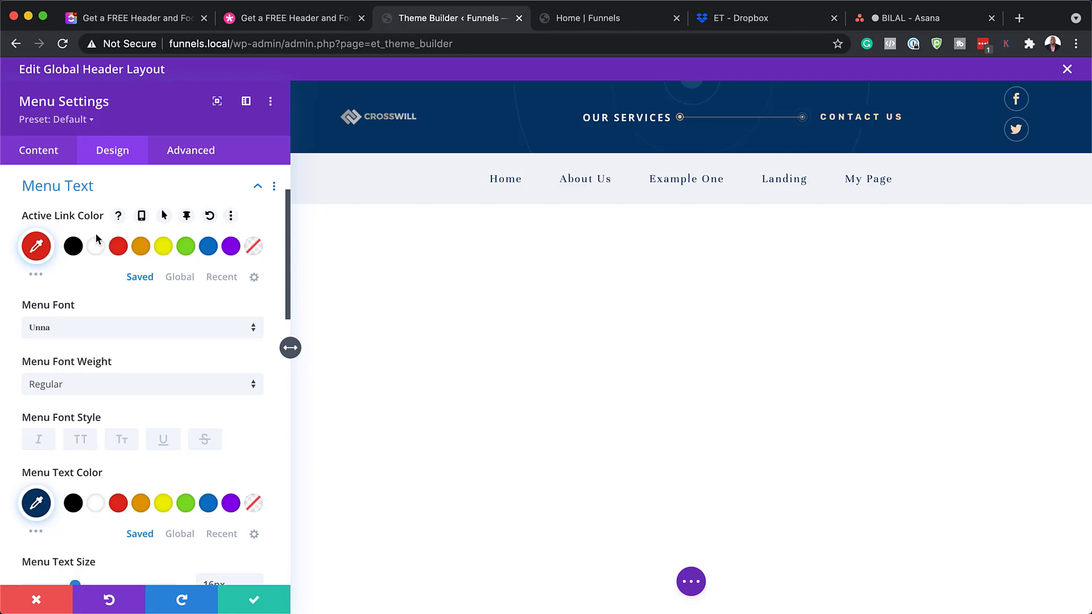
{"action": "scroll", "coordinate": [163, 382], "scroll_direction": "down", "scroll_amount": 2}
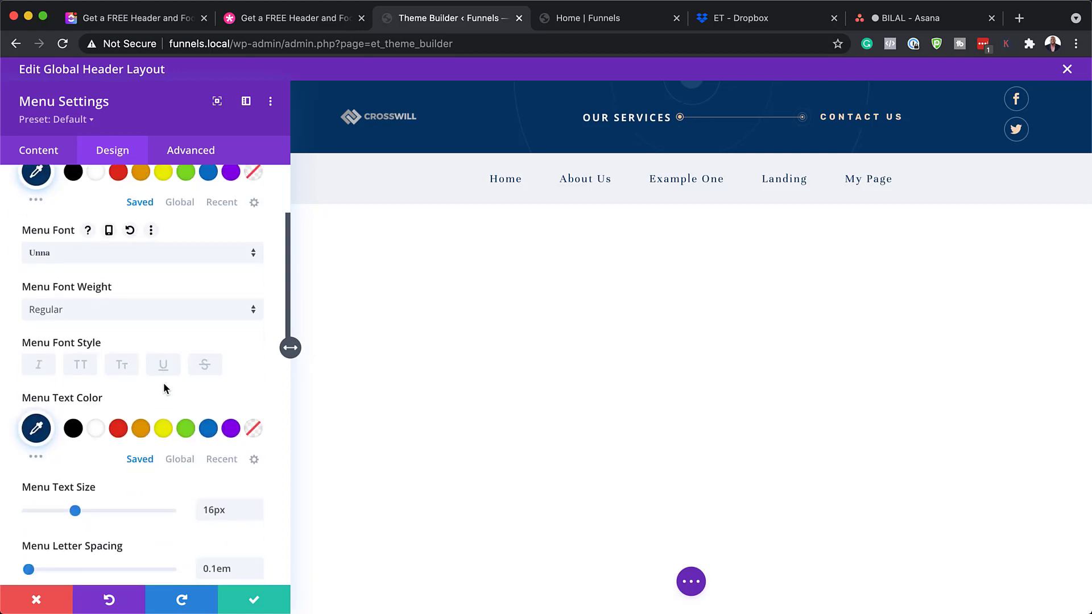
{"action": "left_click", "coordinate": [73, 431]}
{"action": "left_click", "coordinate": [118, 429]}
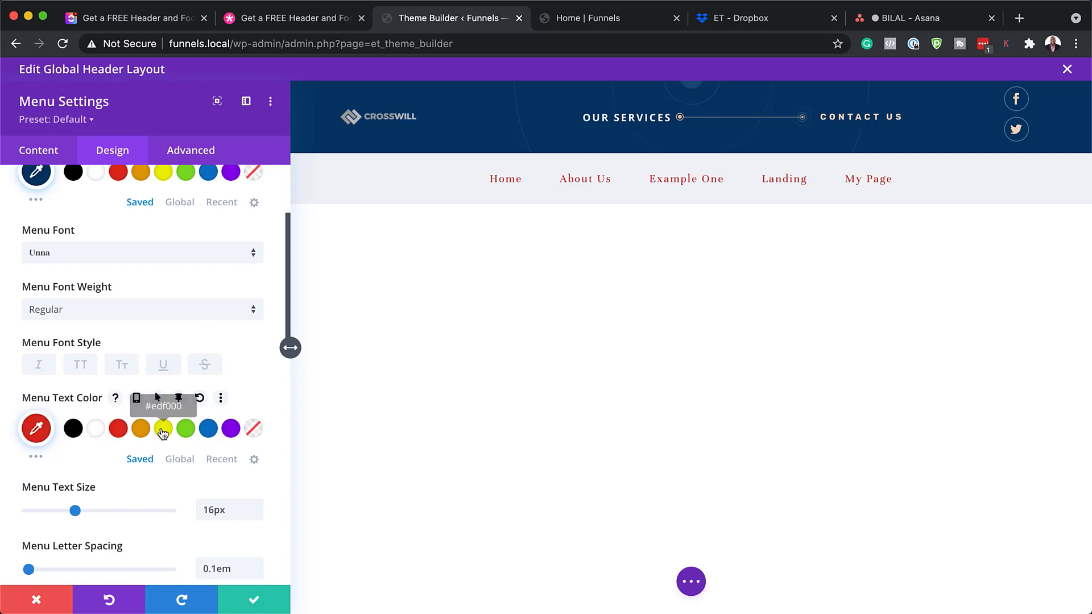
{"action": "key", "text": "super+z"}
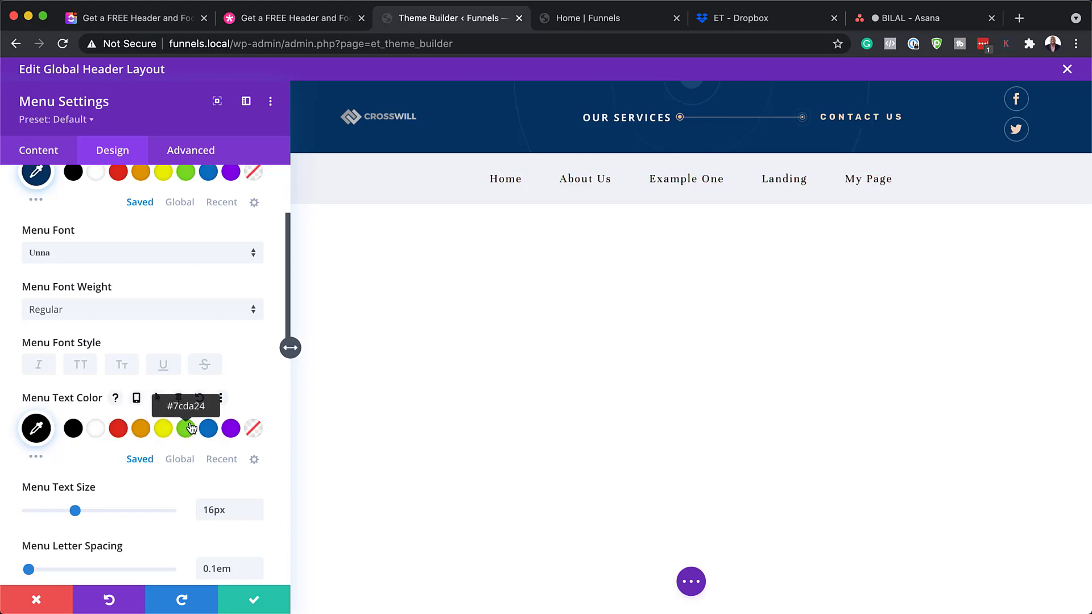
{"action": "key", "text": "super+z"}
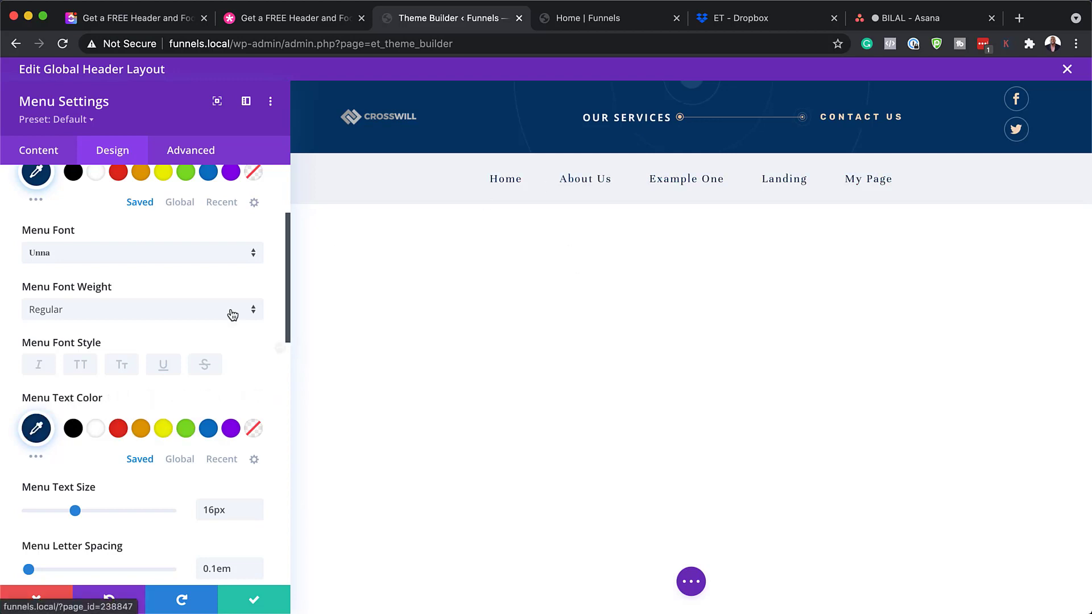
Make the menu links bold without all-caps and confirm the menu settings
{"action": "left_click", "coordinate": [80, 365]}
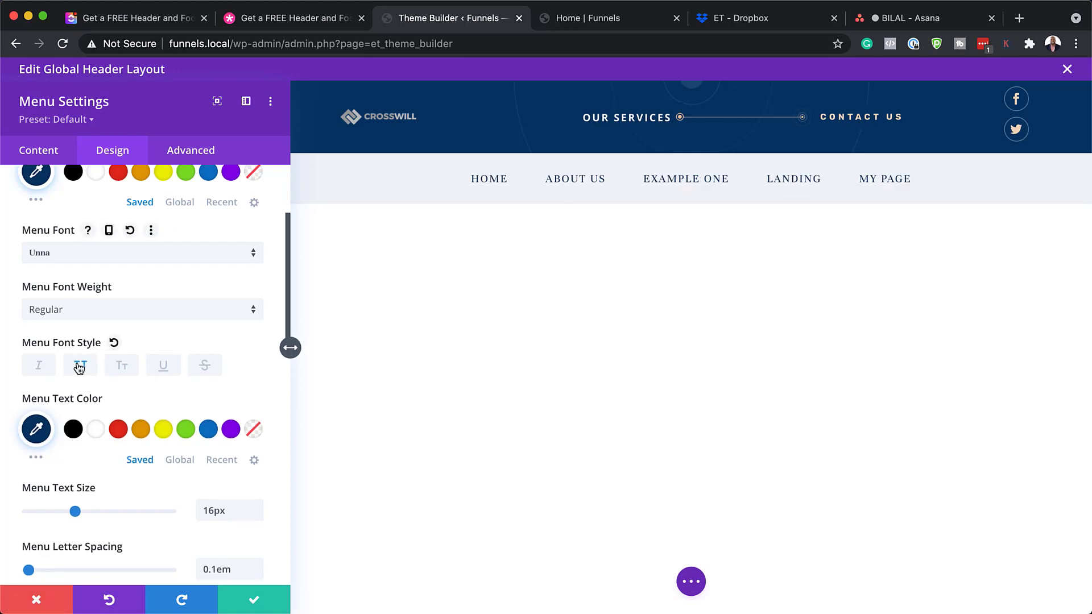
{"action": "left_click", "coordinate": [120, 310]}
{"action": "left_click", "coordinate": [124, 352]}
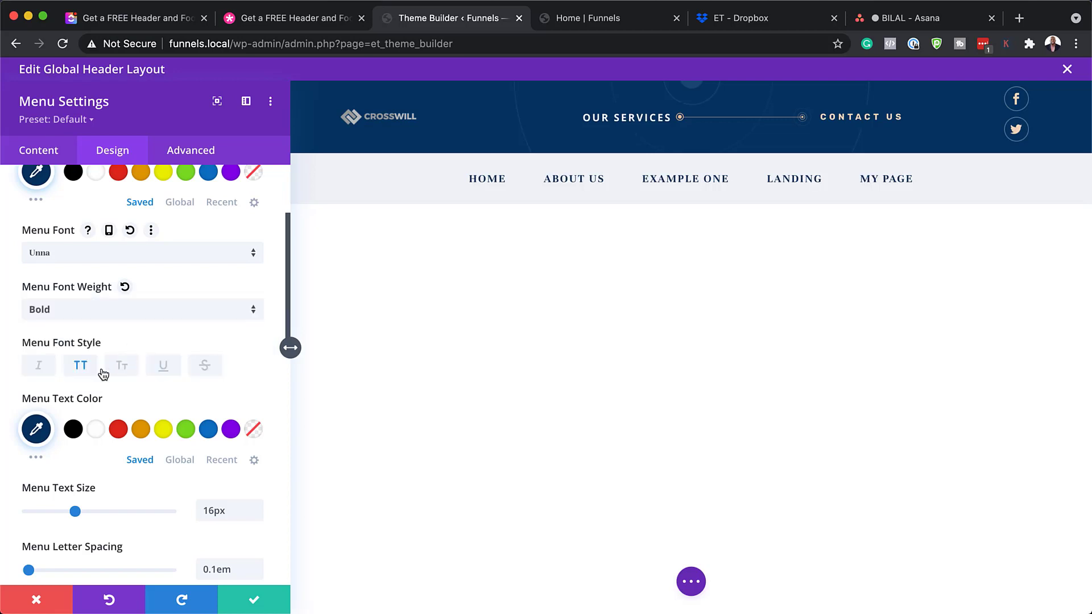
{"action": "left_click", "coordinate": [82, 368]}
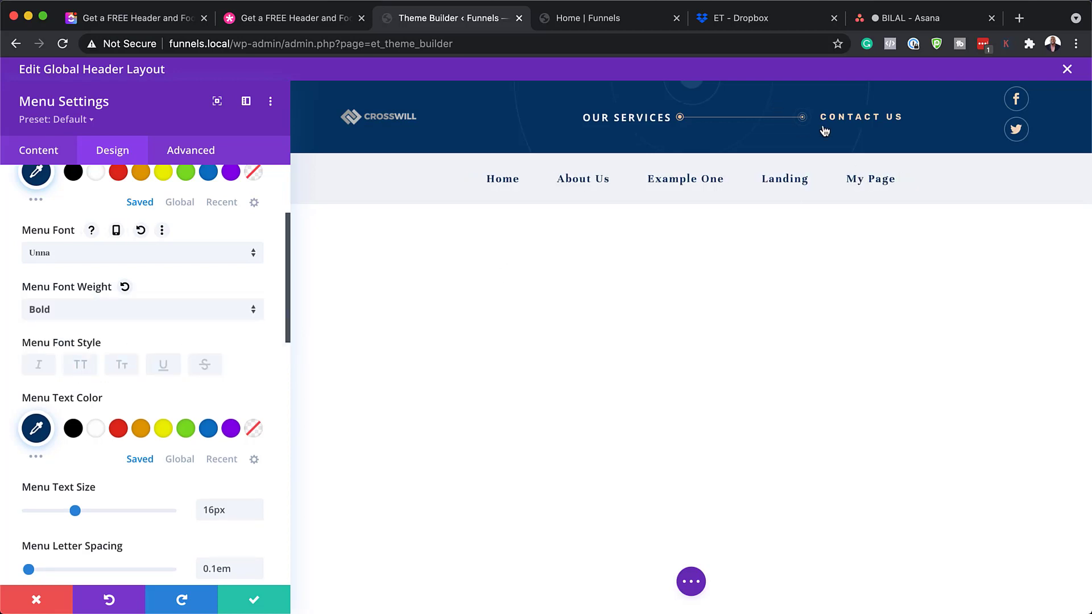
{"action": "left_click", "coordinate": [256, 601]}
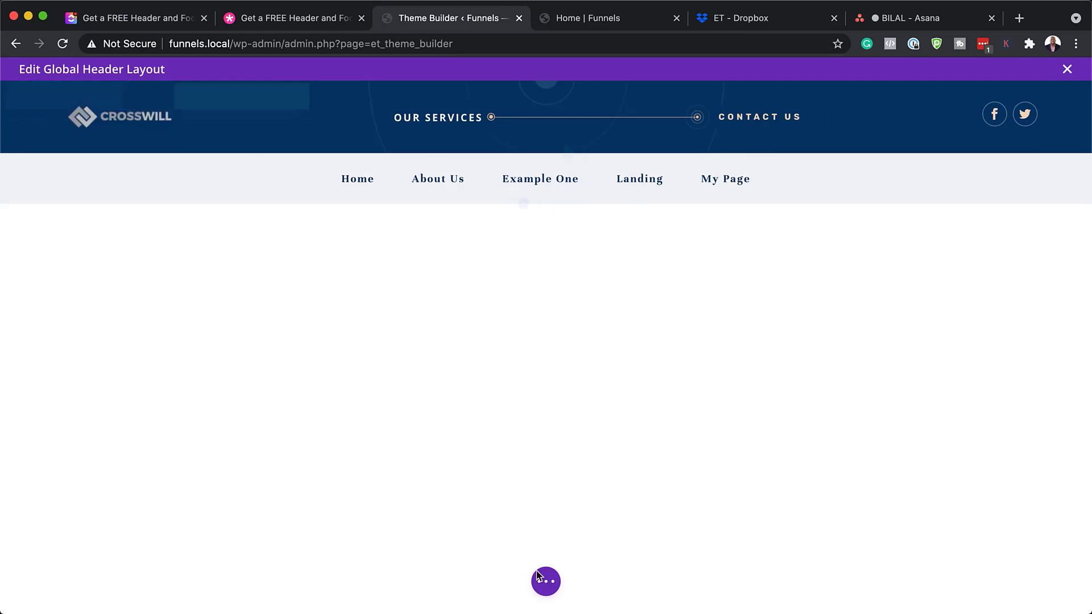
Save the global header layout, return to the templates, and open the Global Footer for editing
{"action": "left_click", "coordinate": [547, 582]}
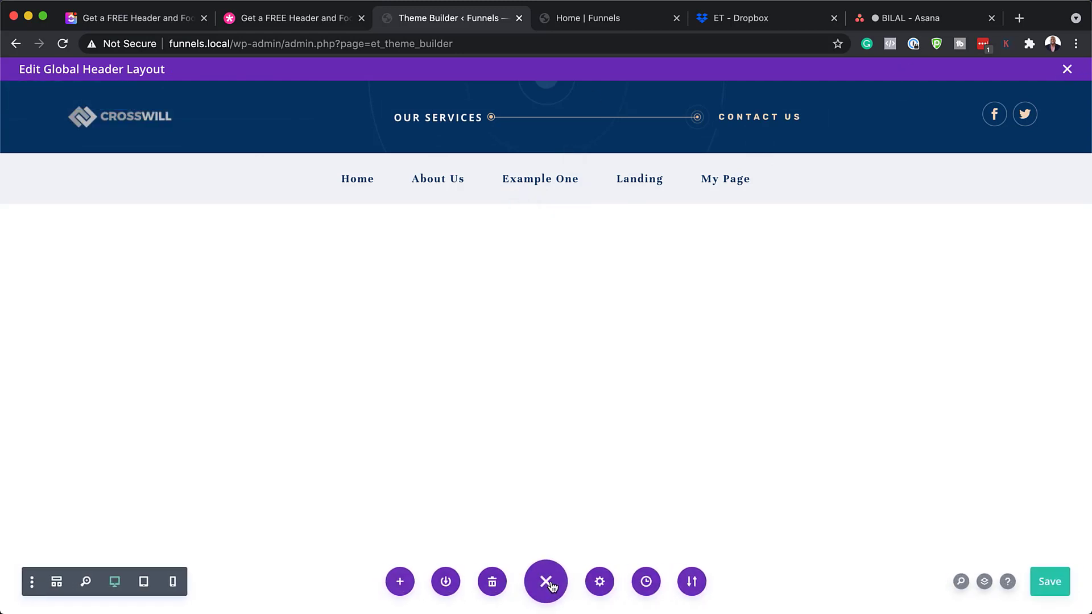
{"action": "left_click", "coordinate": [1046, 581]}
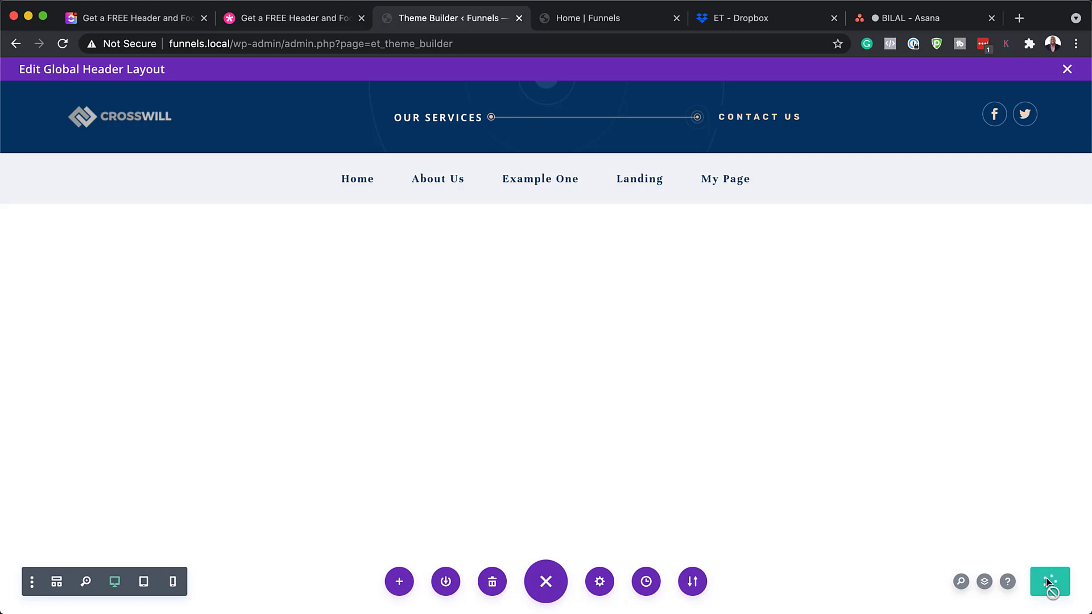
{"action": "left_click", "coordinate": [1066, 69]}
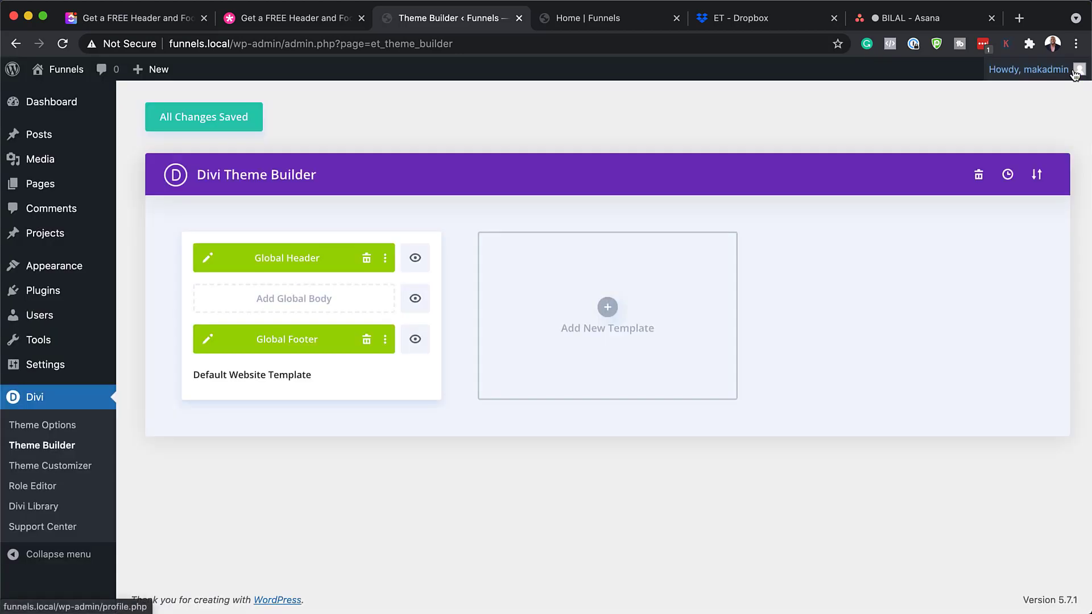
{"action": "left_click", "coordinate": [209, 125]}
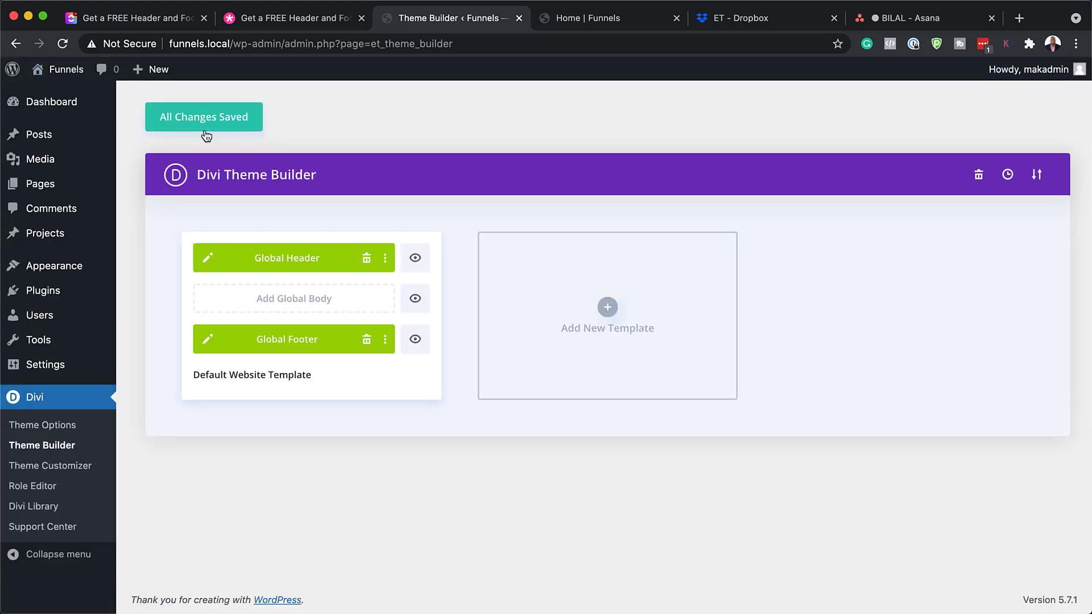
{"action": "left_click", "coordinate": [209, 339]}
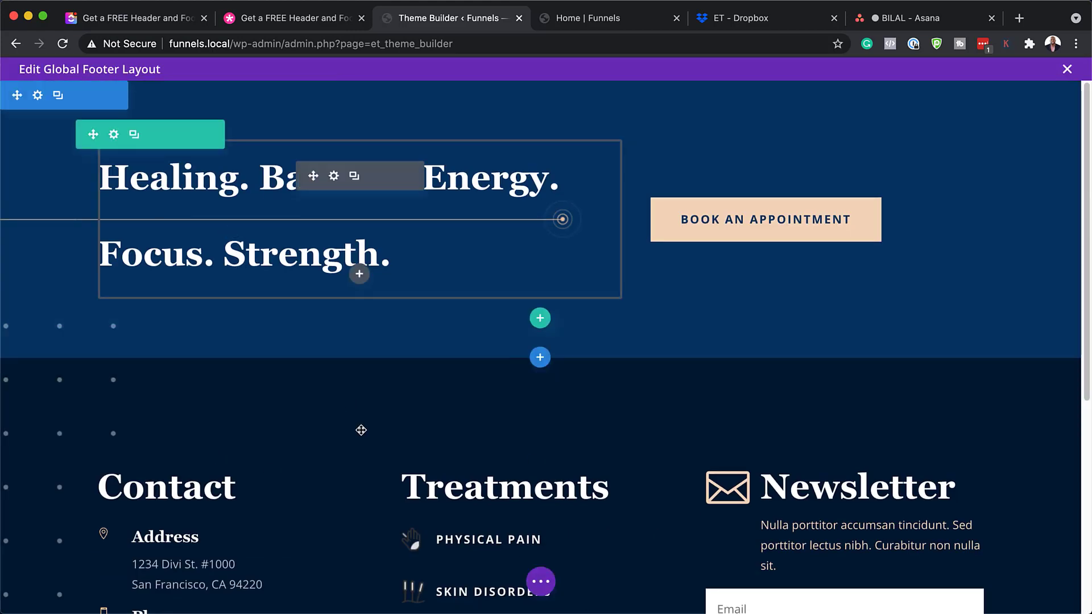
Delete the 'Healing. Balance. Energy.' footer section and open the Contact heading's settings
{"action": "scroll", "coordinate": [314, 419], "scroll_direction": "down", "scroll_amount": 2}
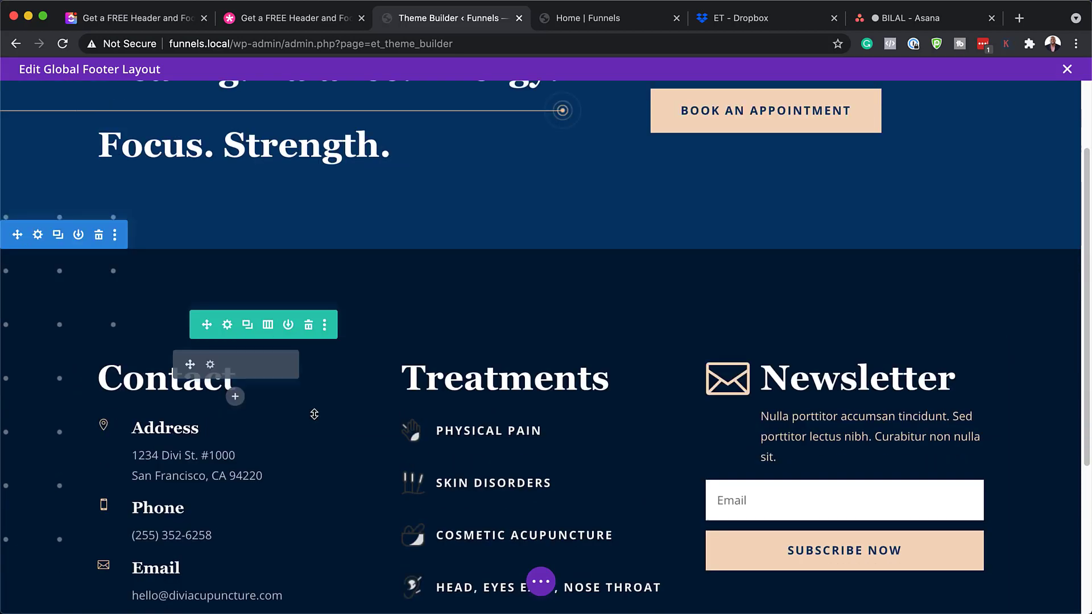
{"action": "scroll", "coordinate": [314, 414], "scroll_direction": "up", "scroll_amount": 2}
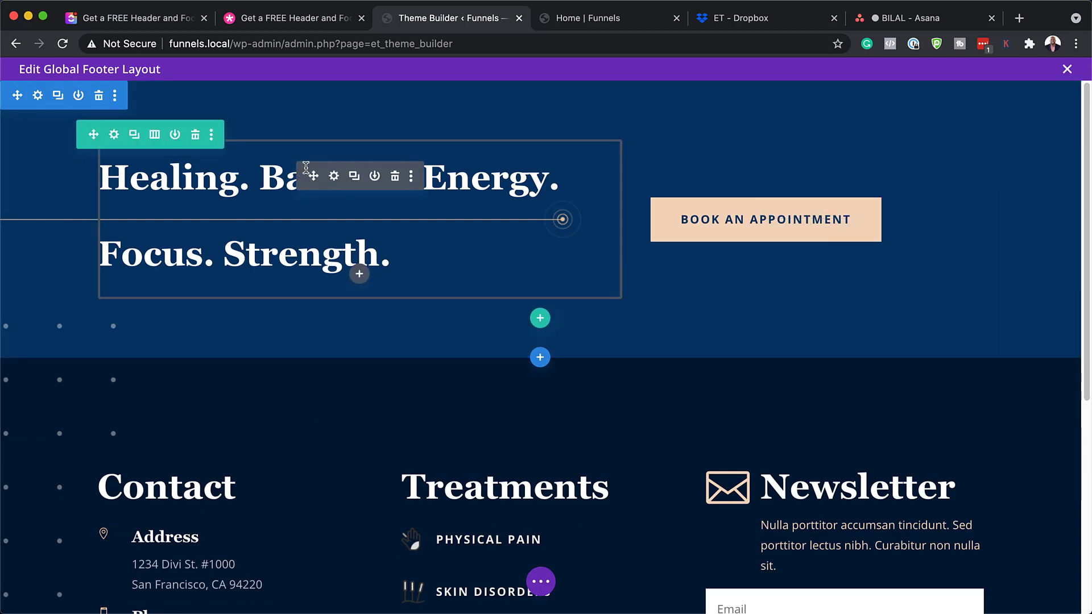
{"action": "left_click", "coordinate": [99, 98]}
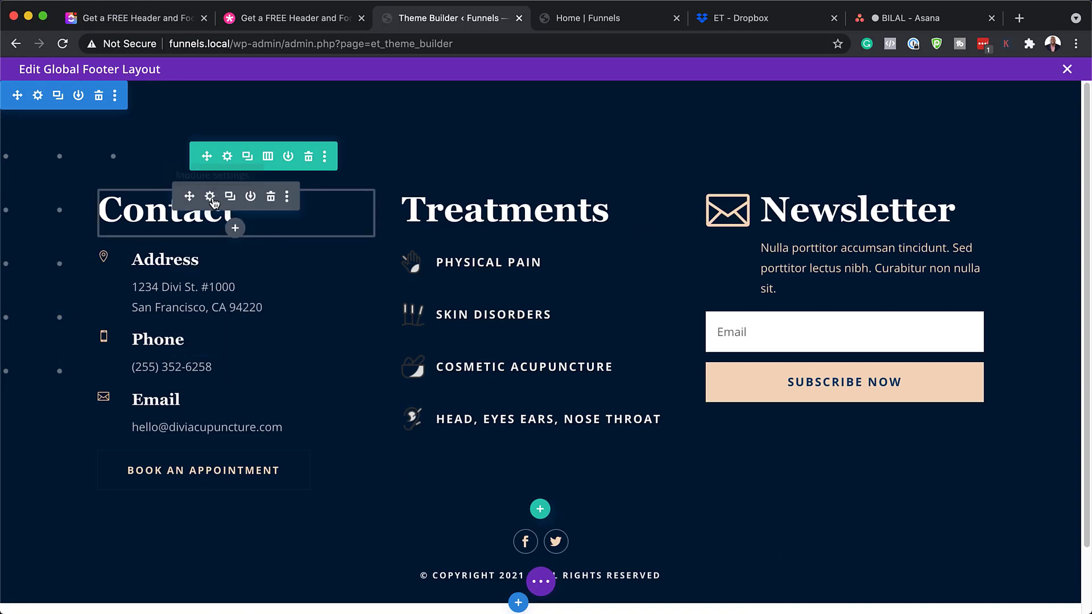
{"action": "left_click", "coordinate": [210, 197]}
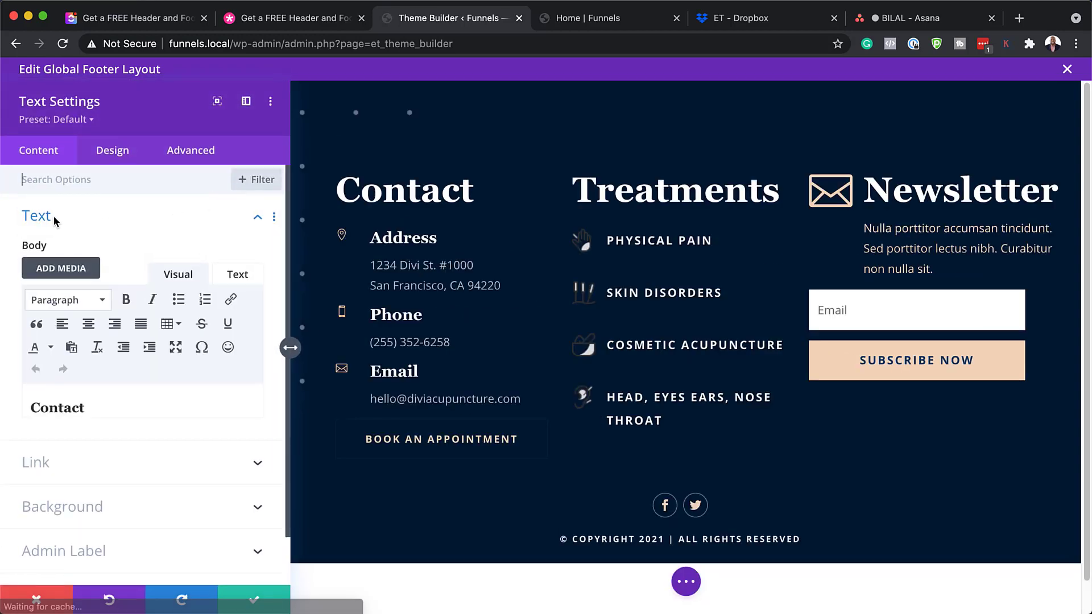
Select the word Contact and bring up its Heading 3 text styling
{"action": "left_click", "coordinate": [48, 408]}
{"action": "left_click_drag", "start_coordinate": [86, 408], "coordinate": [20, 405]}
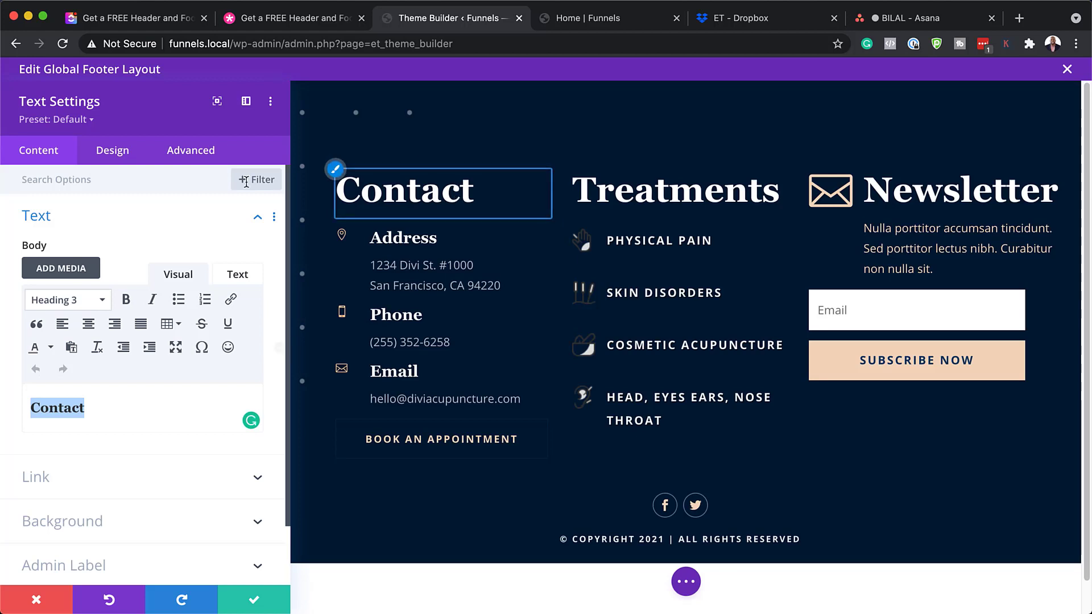
{"action": "left_click", "coordinate": [120, 149]}
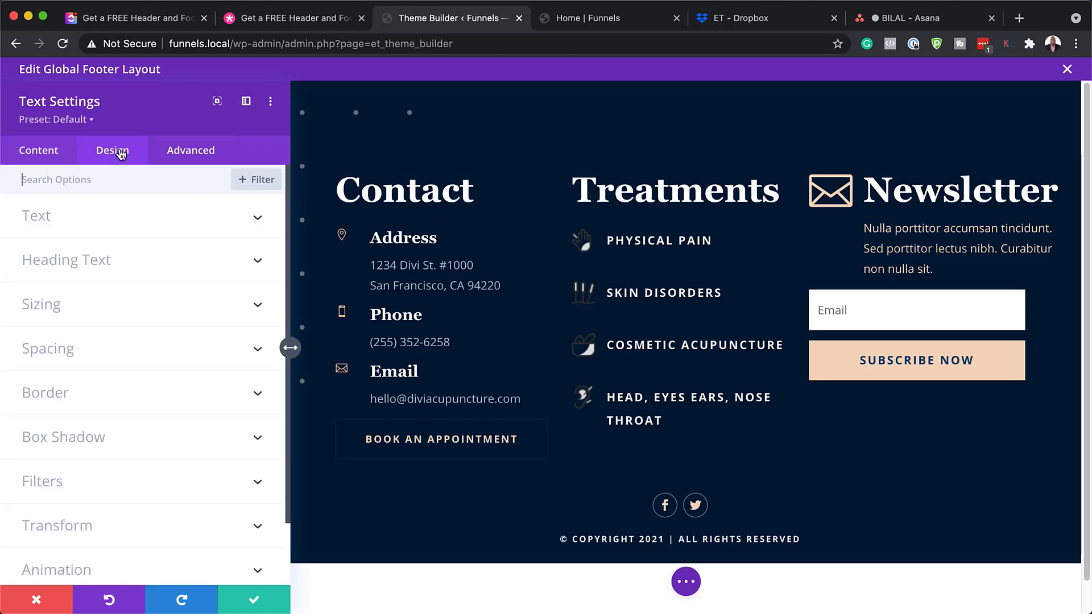
{"action": "left_click", "coordinate": [72, 267]}
{"action": "left_click", "coordinate": [123, 230]}
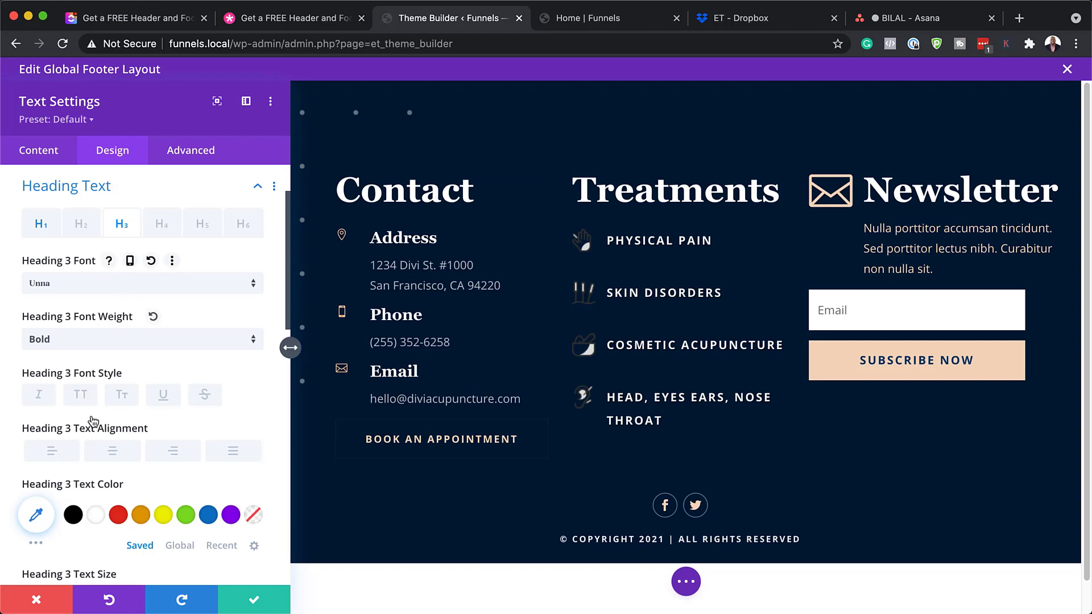
Try yellow, orange and green colours and a smaller size on Contact, then discard them
{"action": "left_click", "coordinate": [160, 516]}
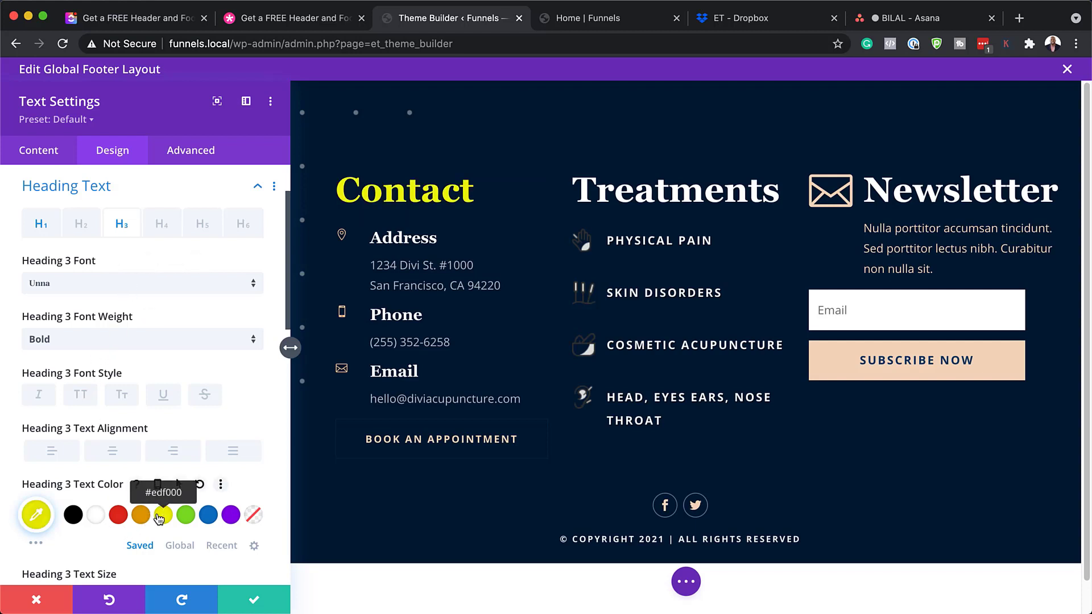
{"action": "left_click", "coordinate": [141, 515]}
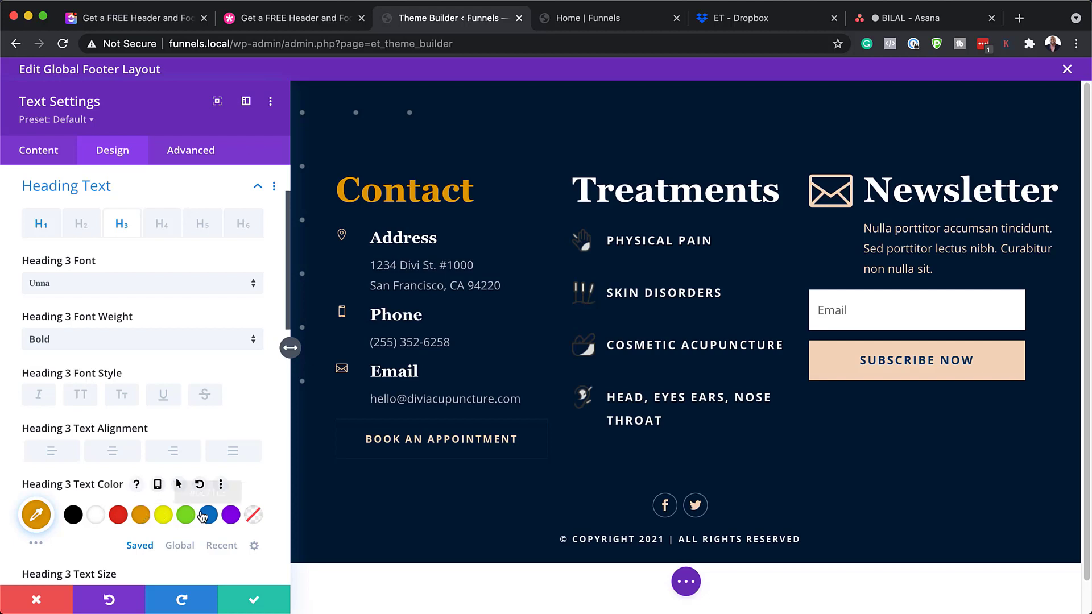
{"action": "left_click", "coordinate": [183, 515]}
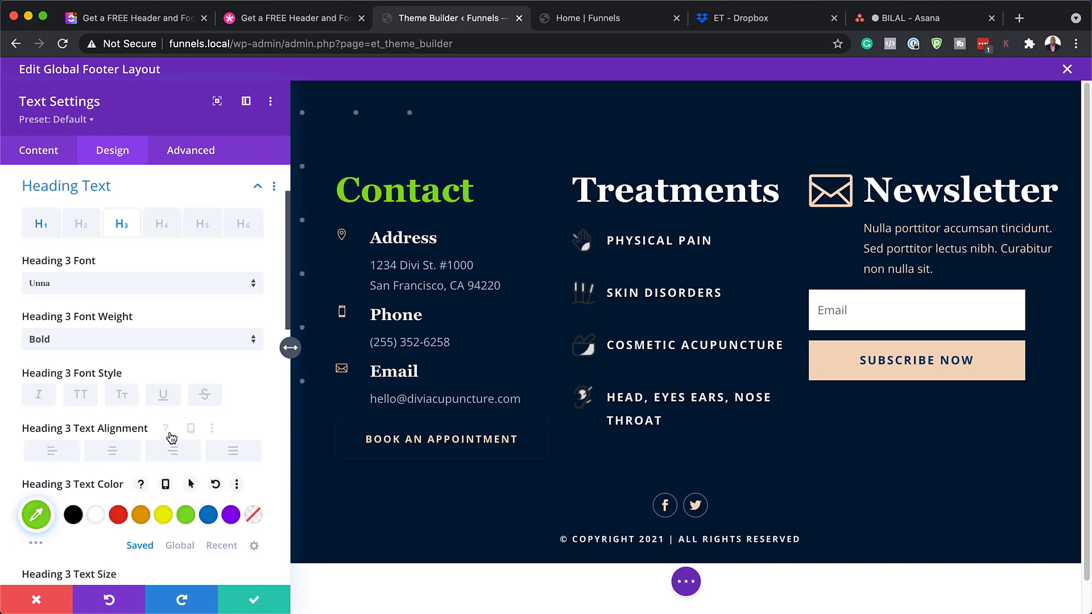
{"action": "scroll", "coordinate": [125, 455], "scroll_direction": "down", "scroll_amount": 5}
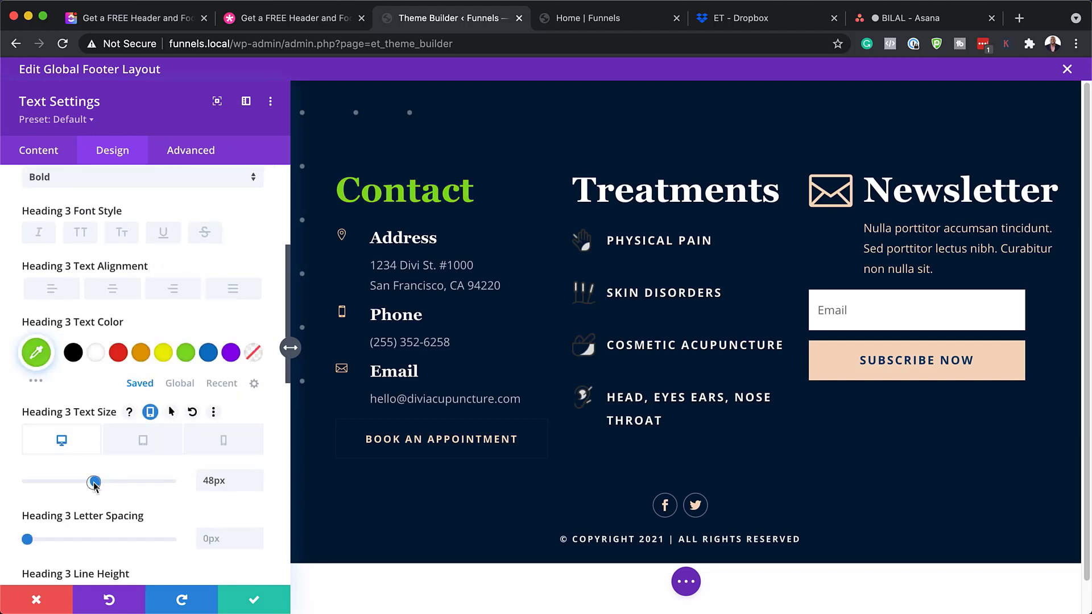
{"action": "mouse_move", "coordinate": [95, 483]}
{"action": "left_mouse_down"}
{"action": "mouse_move", "coordinate": [75, 485]}
{"action": "mouse_move", "coordinate": [87, 484]}
{"action": "left_mouse_up"}
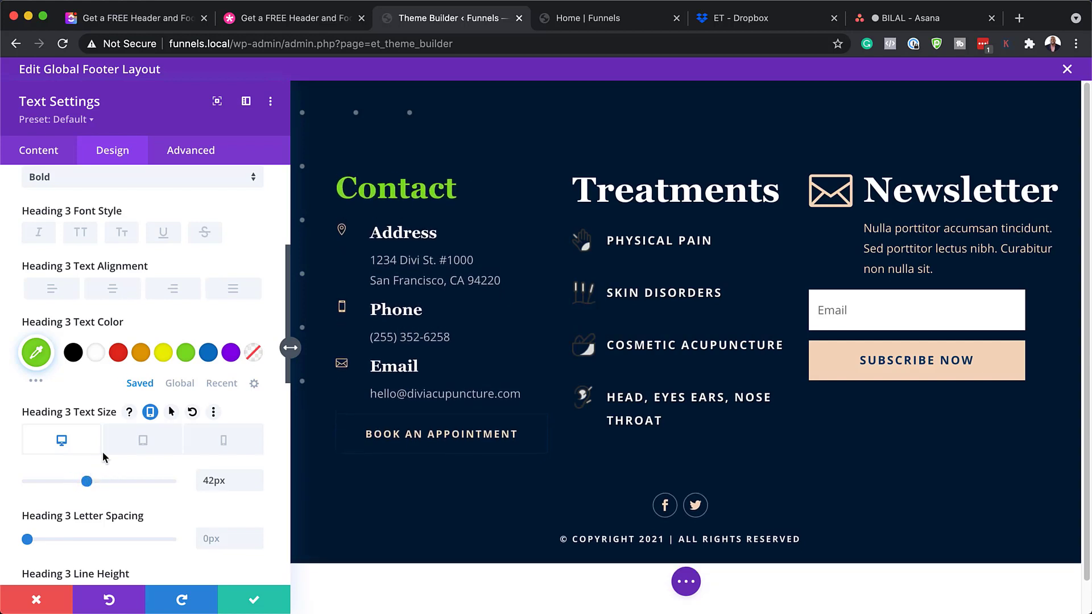
{"action": "left_click", "coordinate": [37, 600]}
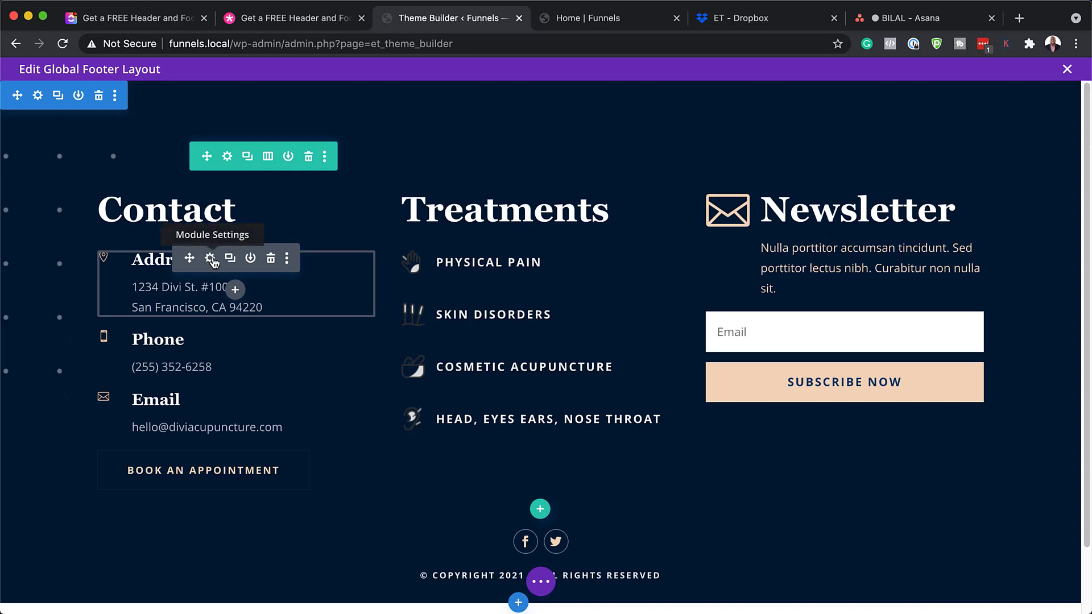
Change the Address blurb's street number from 1234 to 1235
{"action": "left_click", "coordinate": [211, 259]}
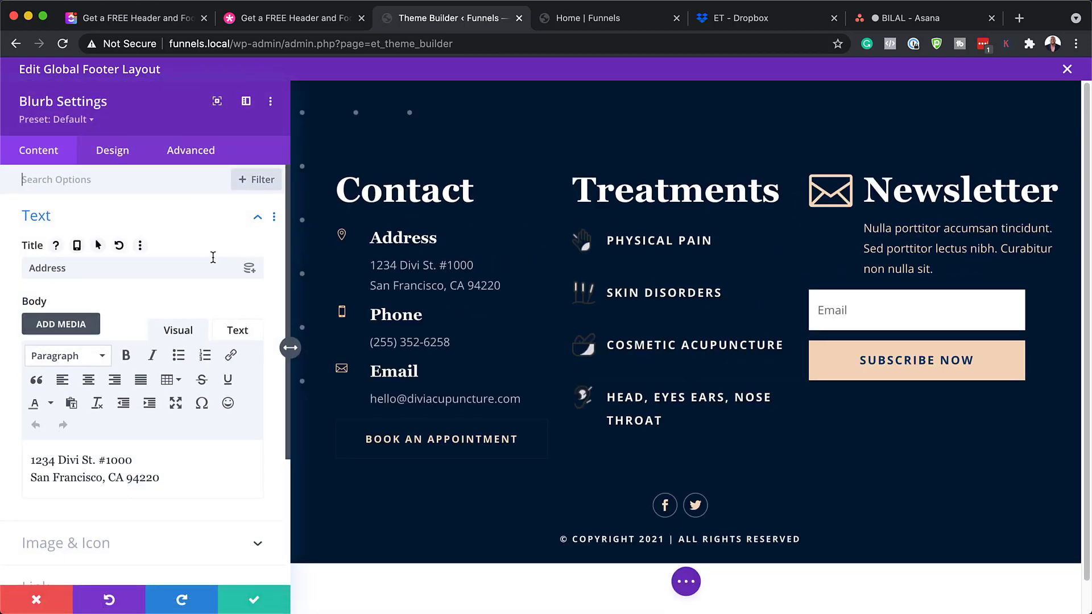
{"action": "scroll", "coordinate": [171, 449], "scroll_direction": "down", "scroll_amount": 4}
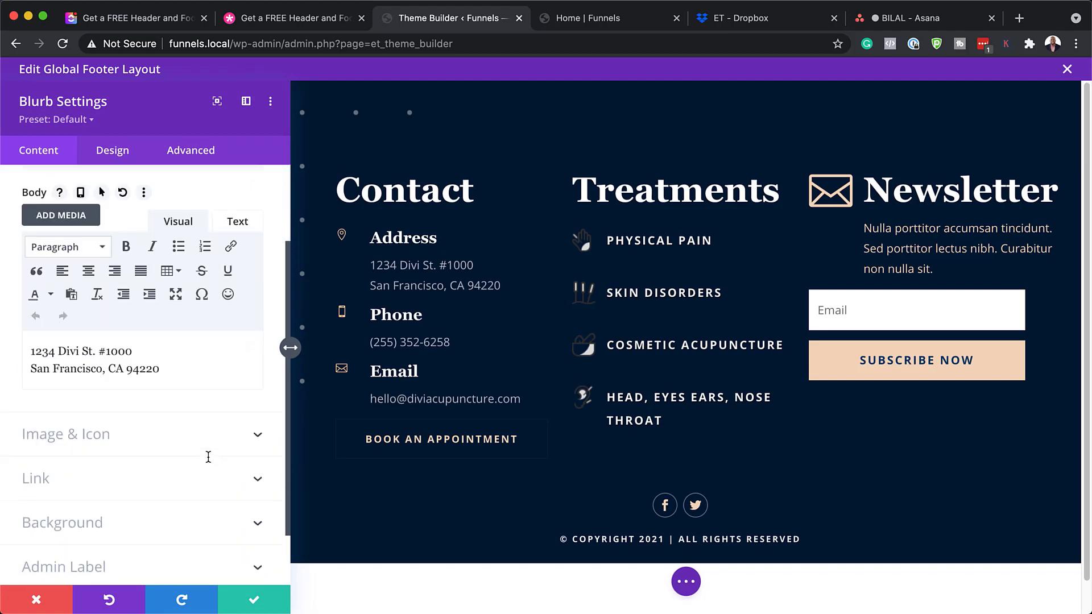
{"action": "left_click", "coordinate": [77, 351]}
{"action": "left_click_drag", "start_coordinate": [54, 354], "coordinate": [49, 353]}
{"action": "type", "text": "5"}
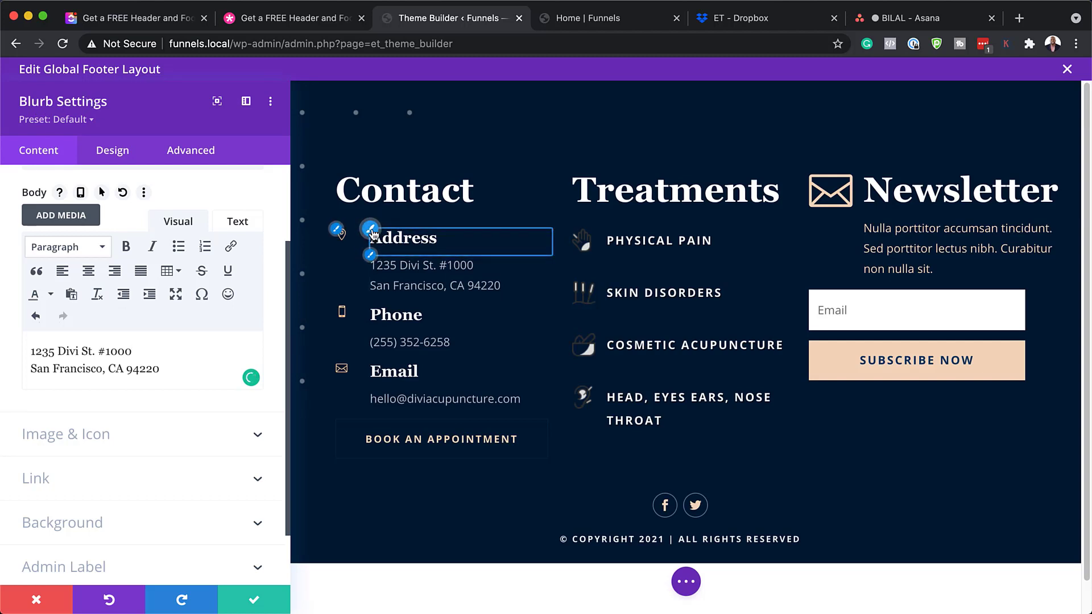
Try orange, red and white title colours and Semi Bold body text, then discard all edits
{"action": "left_click", "coordinate": [373, 233]}
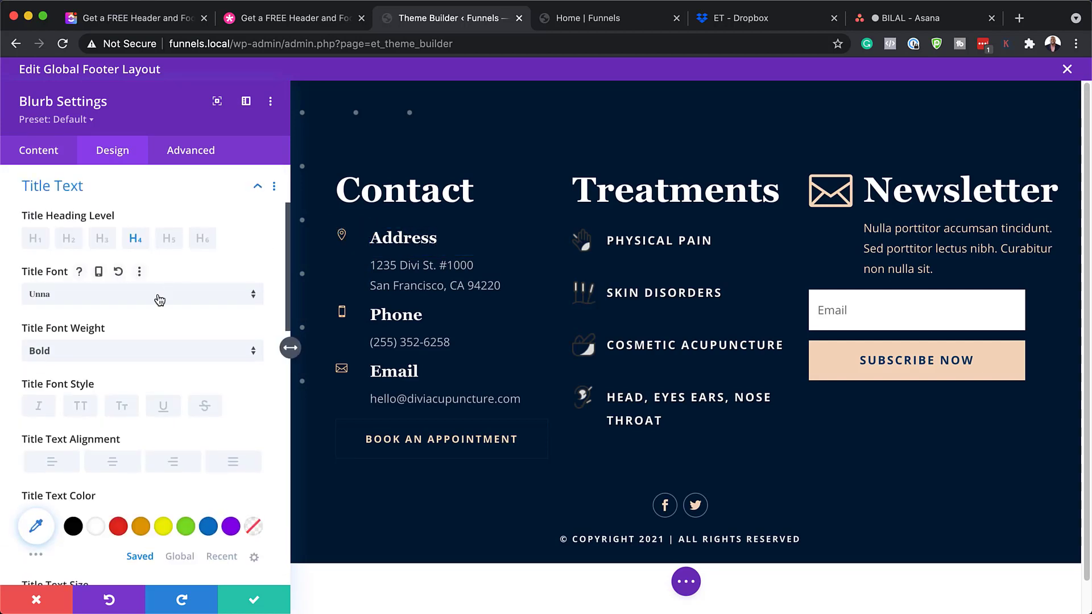
{"action": "left_click", "coordinate": [143, 528]}
{"action": "left_click", "coordinate": [118, 526]}
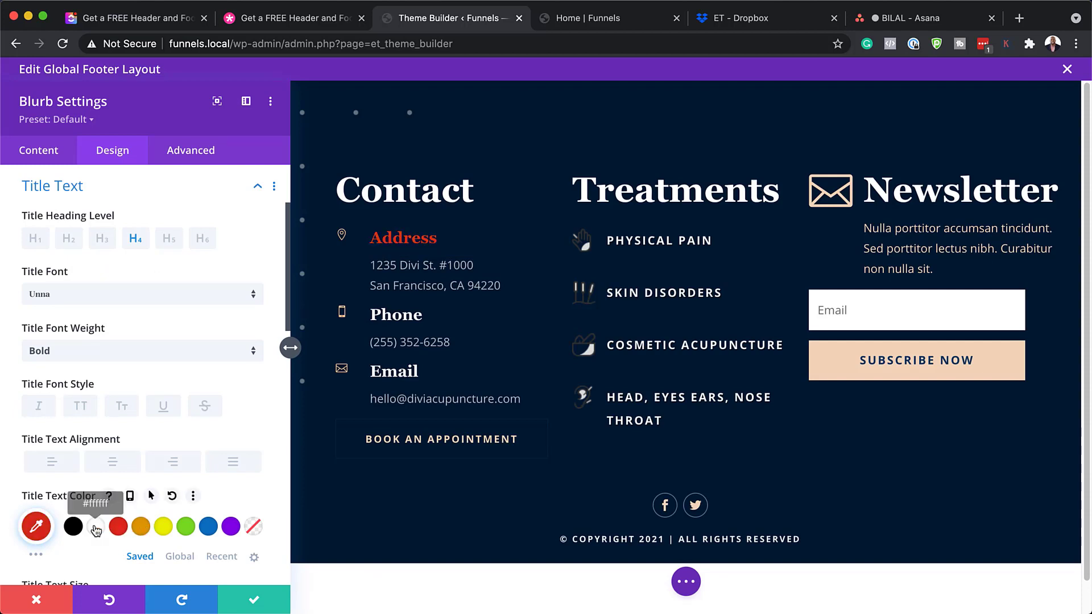
{"action": "left_click", "coordinate": [96, 527]}
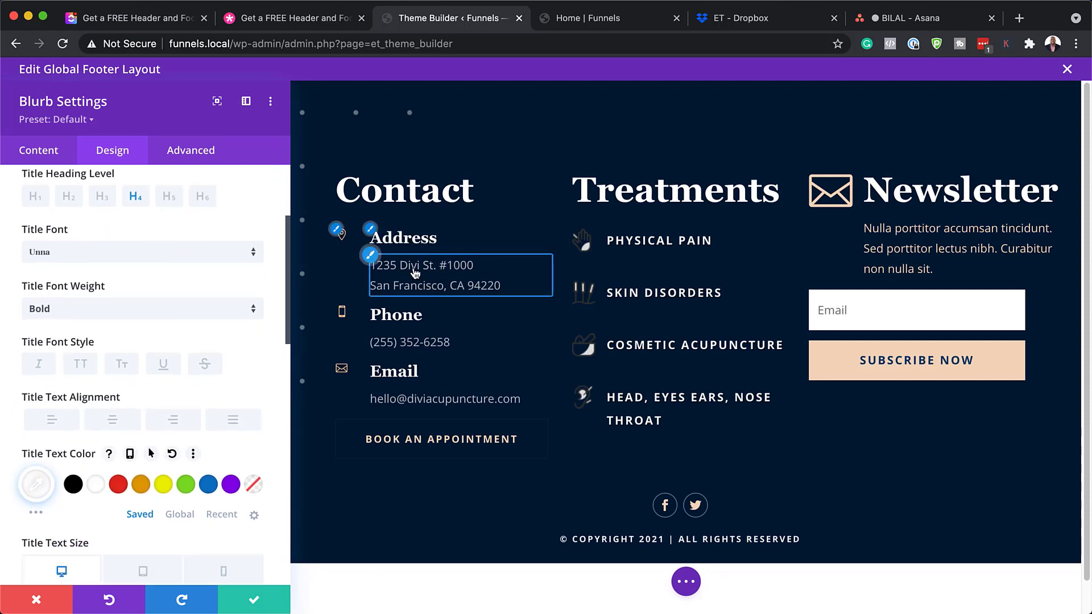
{"action": "left_click", "coordinate": [464, 275]}
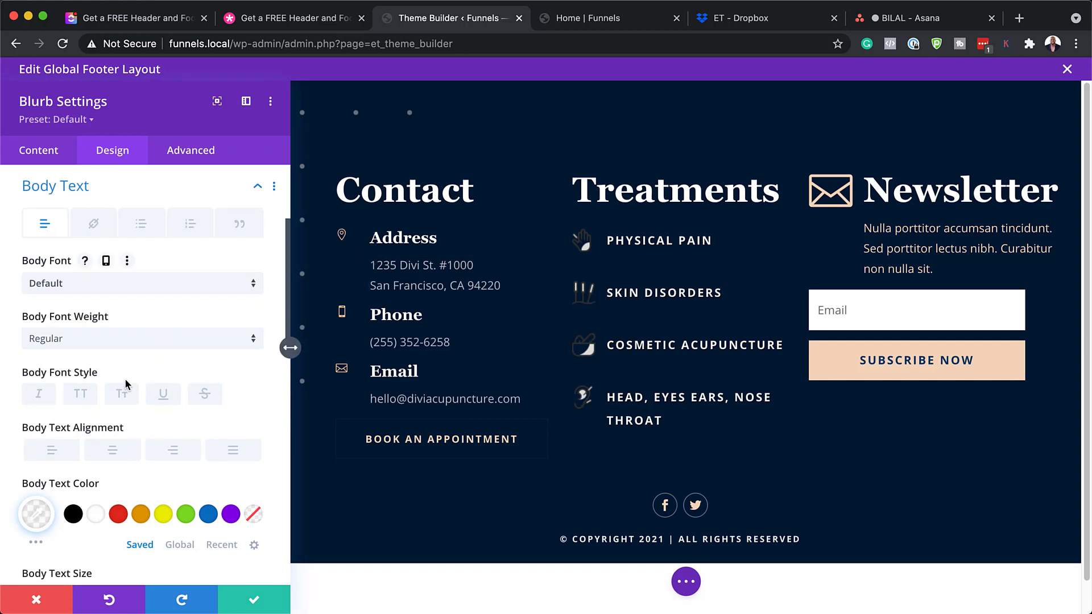
{"action": "left_click", "coordinate": [76, 341]}
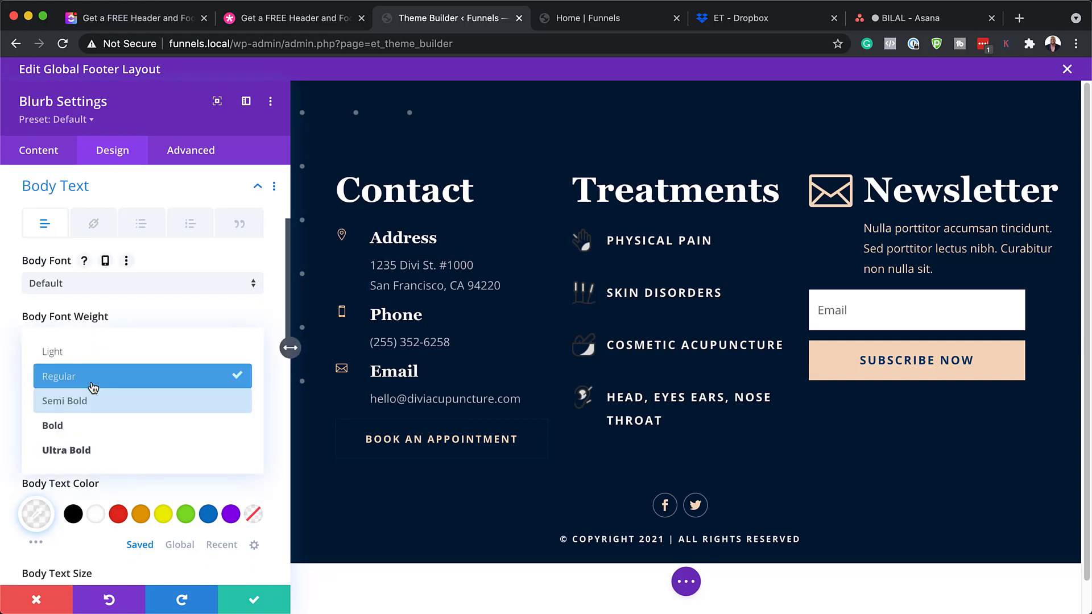
{"action": "left_click", "coordinate": [87, 401]}
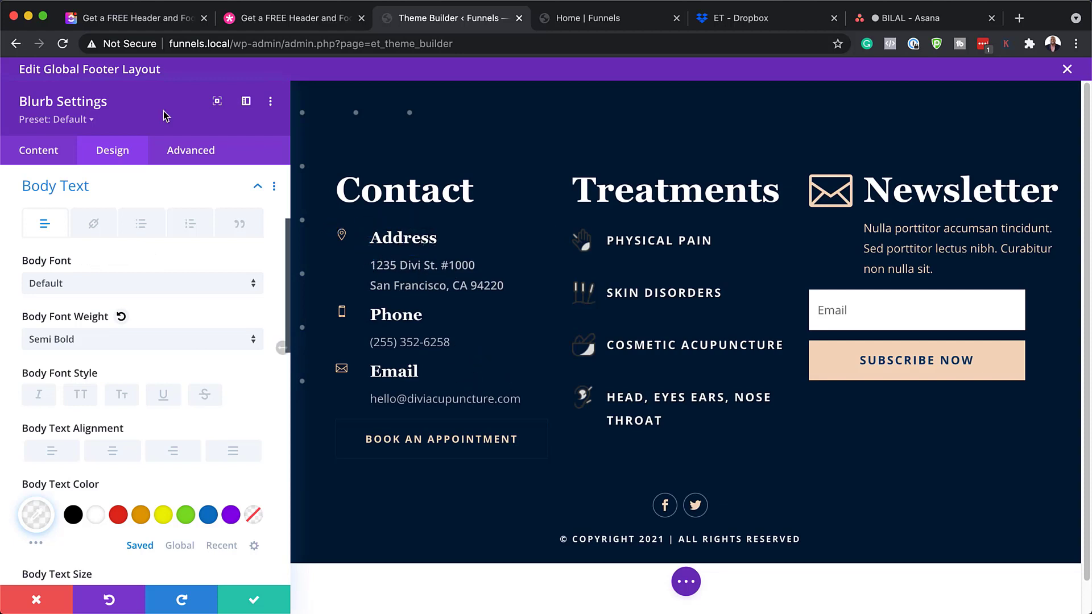
{"action": "left_click", "coordinate": [51, 601]}
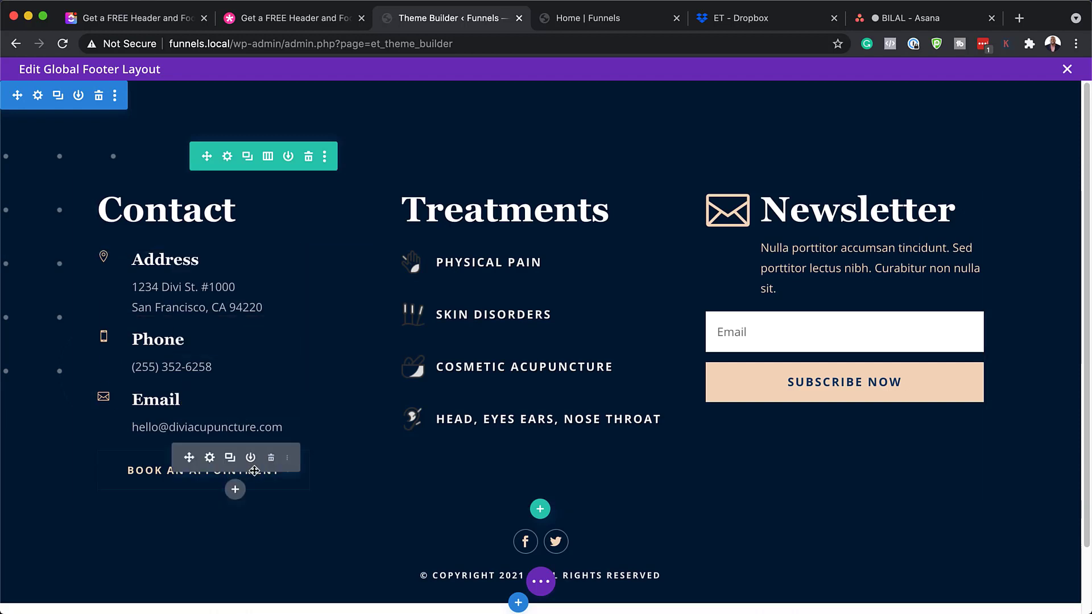
Edit the link URL of the Book an Appointment button
{"action": "left_click", "coordinate": [210, 458]}
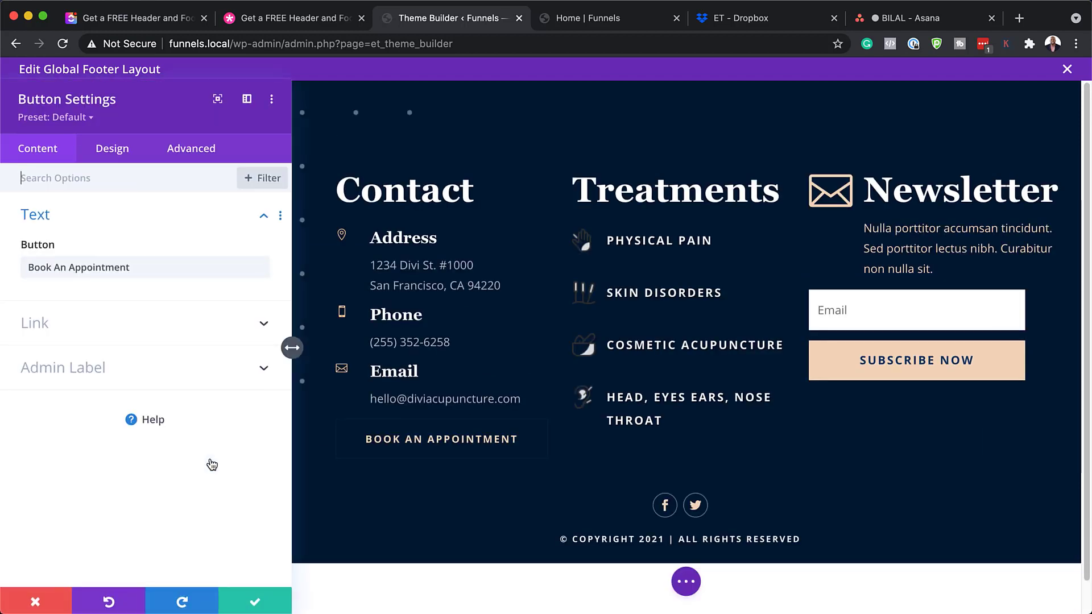
{"action": "left_click", "coordinate": [81, 321]}
{"action": "left_click", "coordinate": [78, 323]}
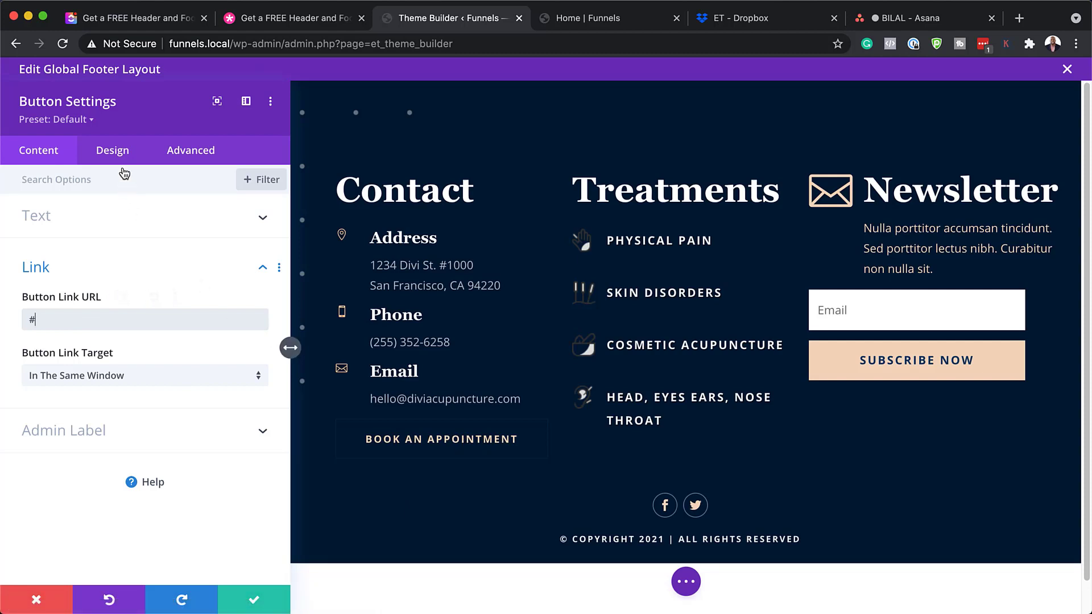
Try white text and orange, then red background colours on the button
{"action": "left_click", "coordinate": [120, 150]}
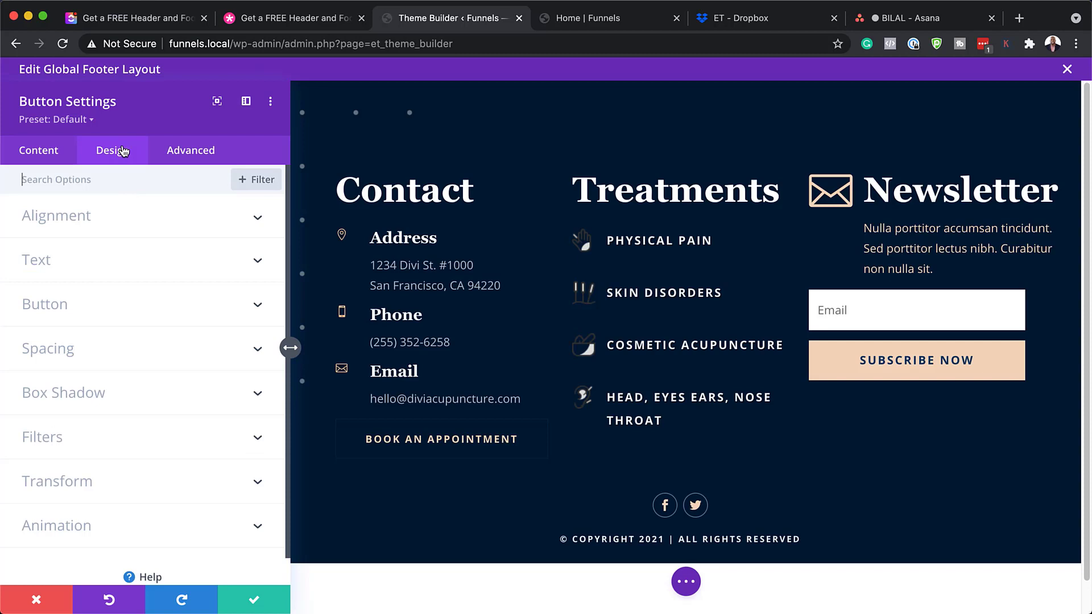
{"action": "left_click", "coordinate": [55, 305]}
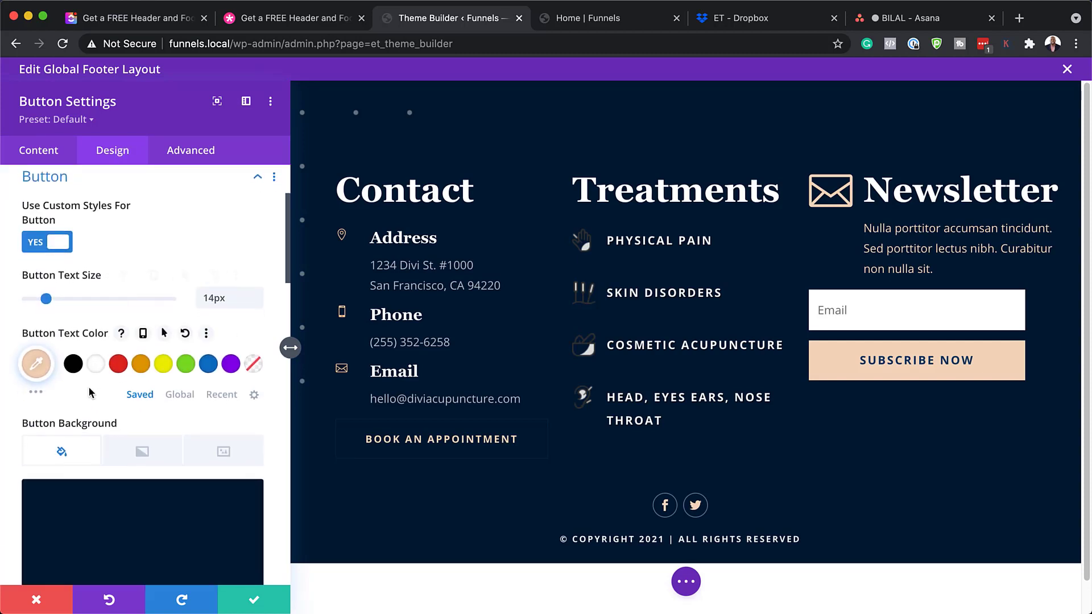
{"action": "left_click", "coordinate": [97, 366]}
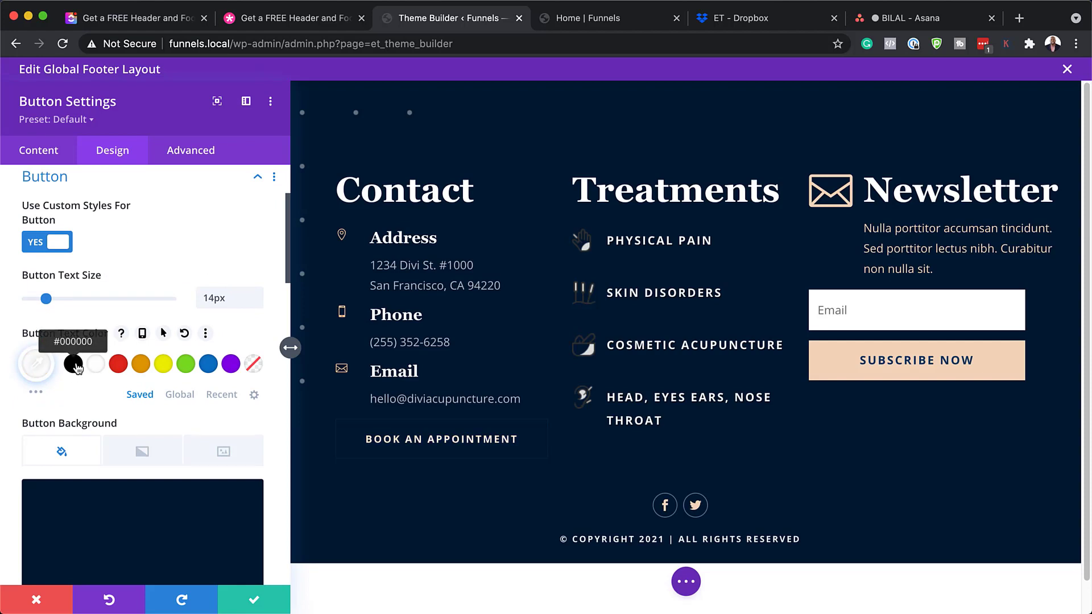
{"action": "scroll", "coordinate": [387, 477], "scroll_direction": "down", "scroll_amount": 1}
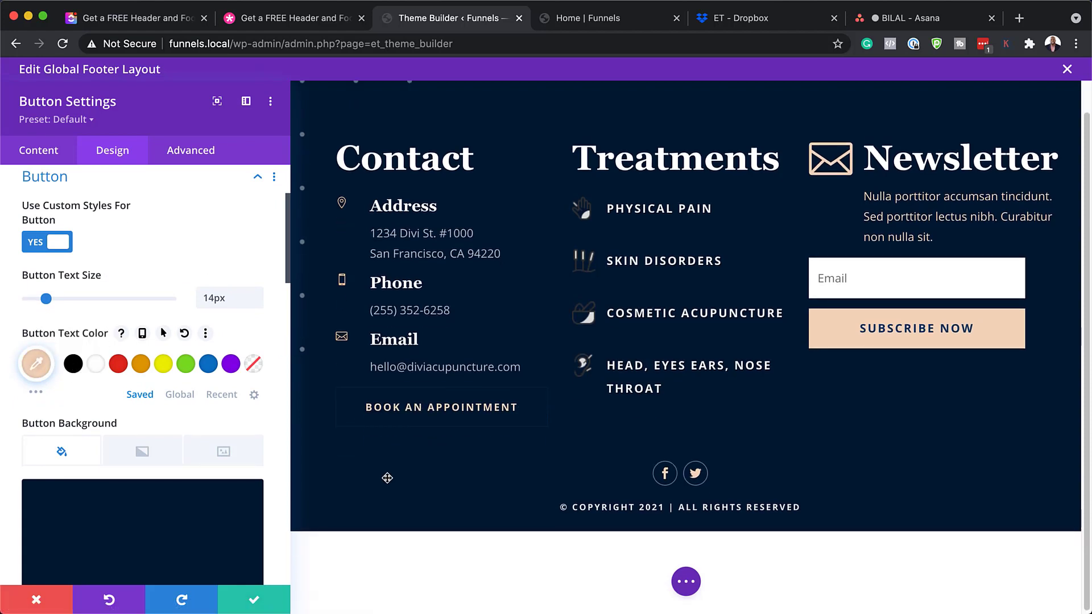
{"action": "scroll", "coordinate": [152, 393], "scroll_direction": "down", "scroll_amount": 5}
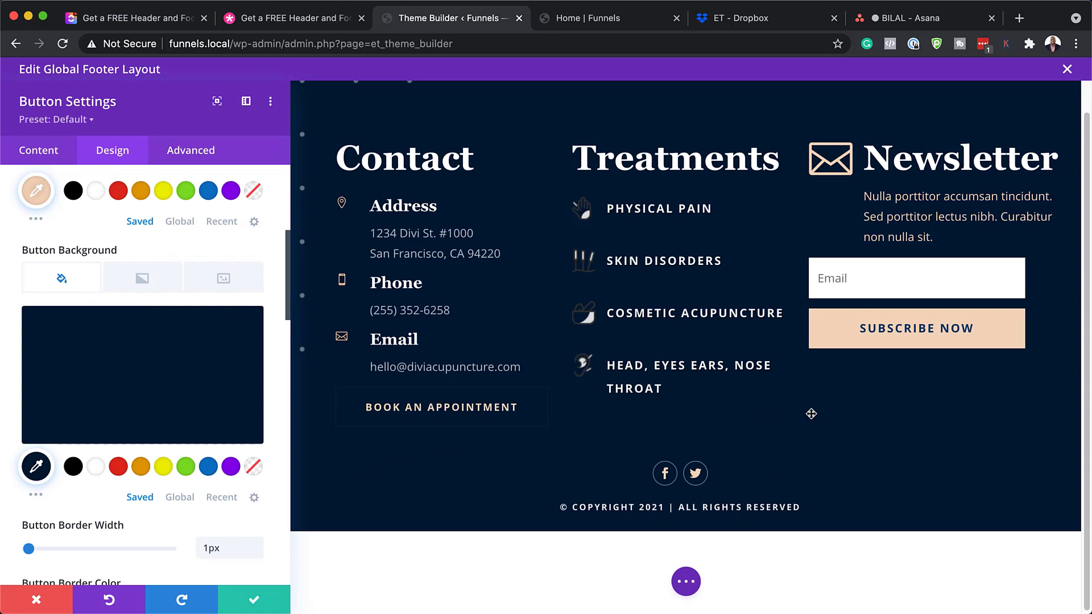
{"action": "scroll", "coordinate": [294, 421], "scroll_direction": "down", "scroll_amount": 1}
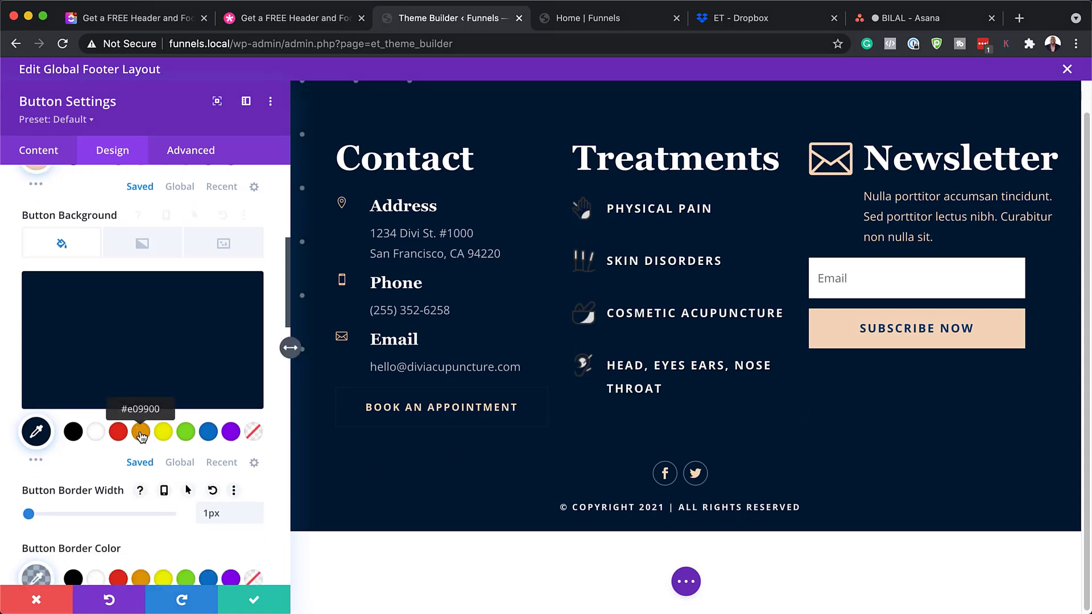
{"action": "left_click", "coordinate": [141, 435]}
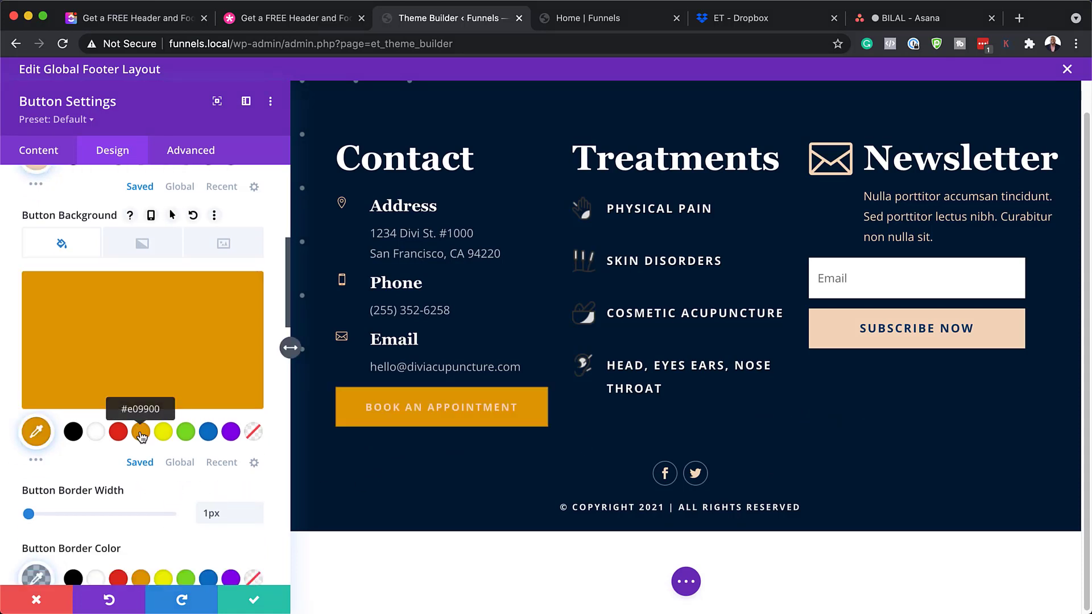
{"action": "left_click", "coordinate": [122, 435]}
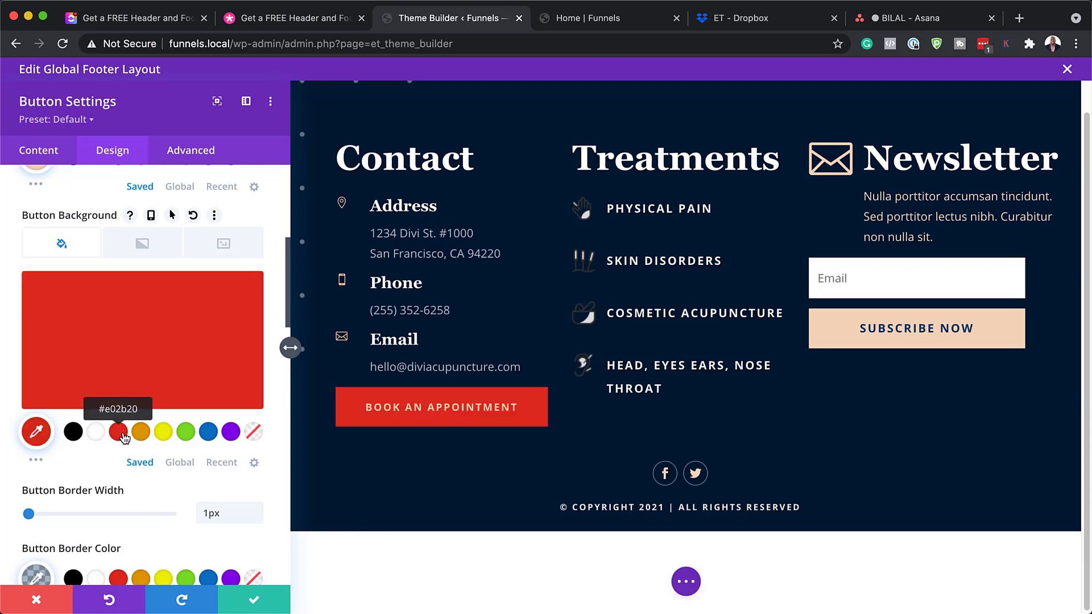
Set the button font to Poppins, then discard all the button changes
{"action": "scroll", "coordinate": [261, 555], "scroll_direction": "down", "scroll_amount": 2}
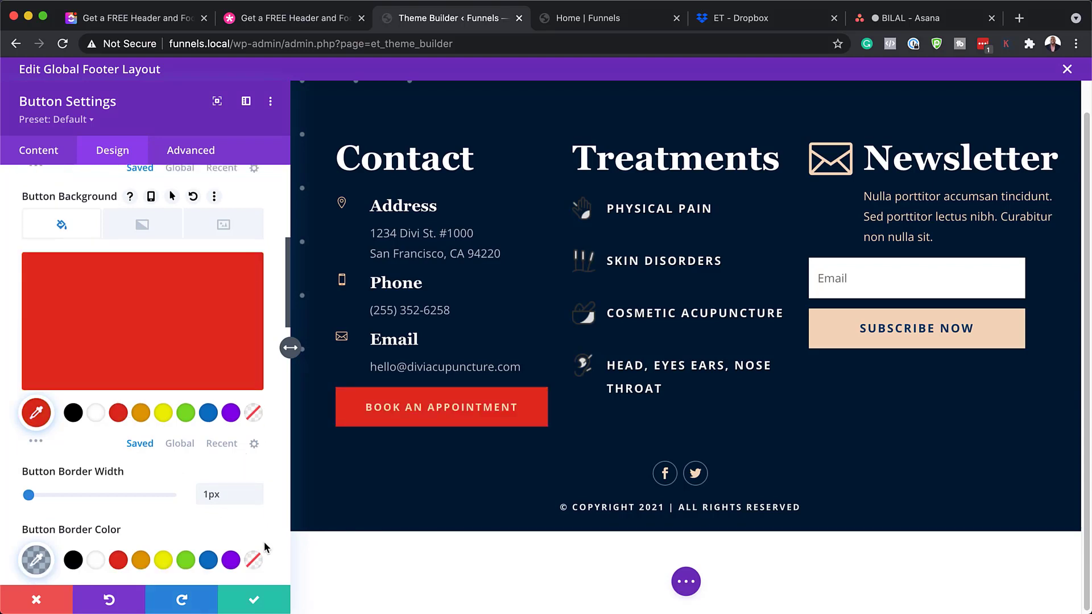
{"action": "scroll", "coordinate": [233, 501], "scroll_direction": "down", "scroll_amount": 3}
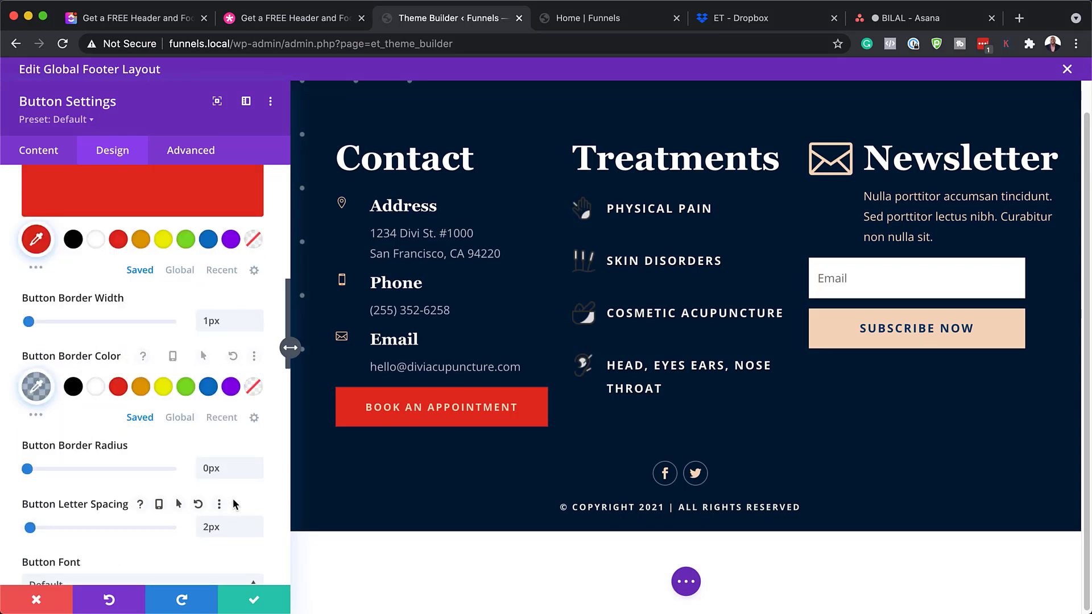
{"action": "scroll", "coordinate": [233, 505], "scroll_direction": "down", "scroll_amount": 2}
{"action": "scroll", "coordinate": [233, 498], "scroll_direction": "down", "scroll_amount": 1}
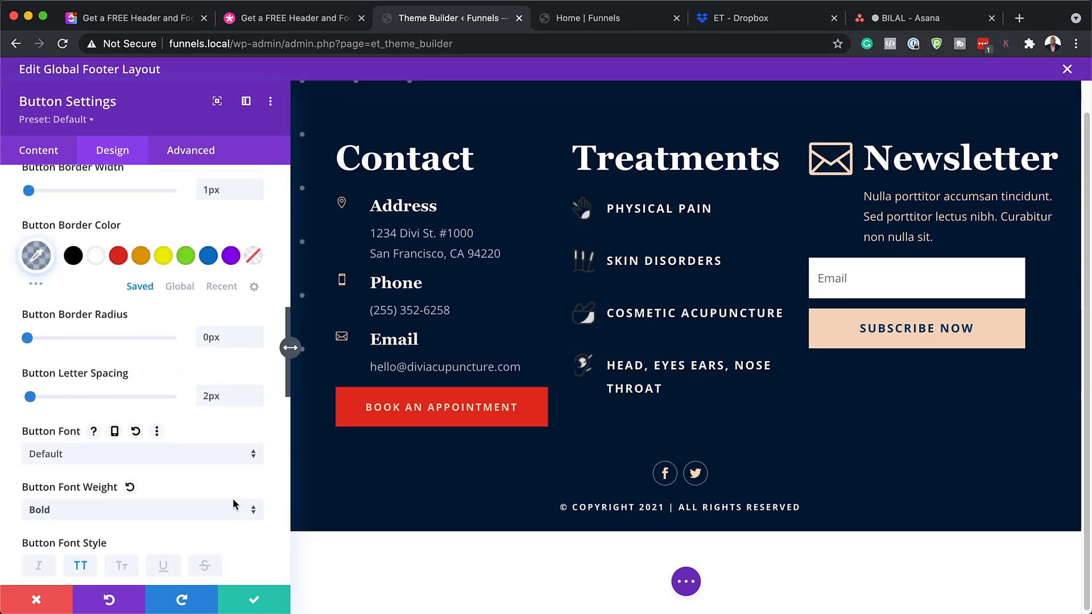
{"action": "left_click", "coordinate": [161, 455]}
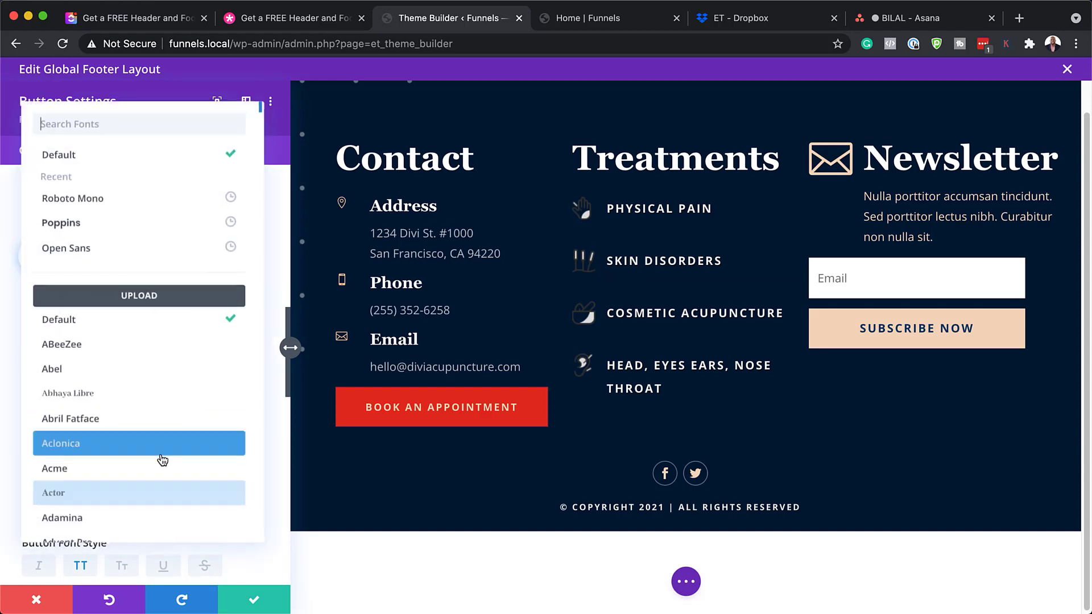
{"action": "left_click", "coordinate": [117, 225]}
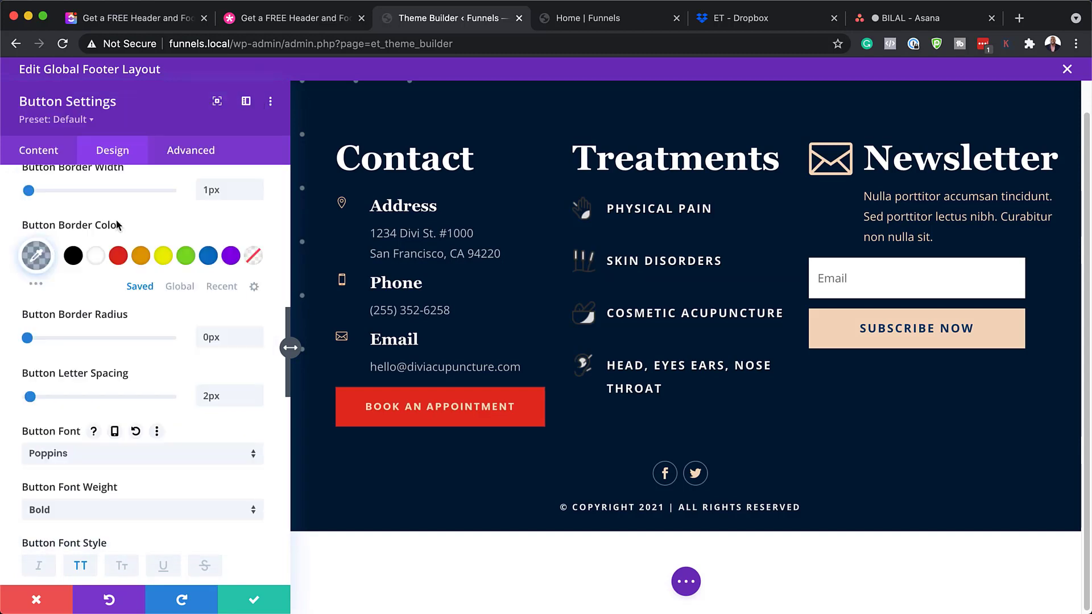
{"action": "left_click", "coordinate": [45, 606]}
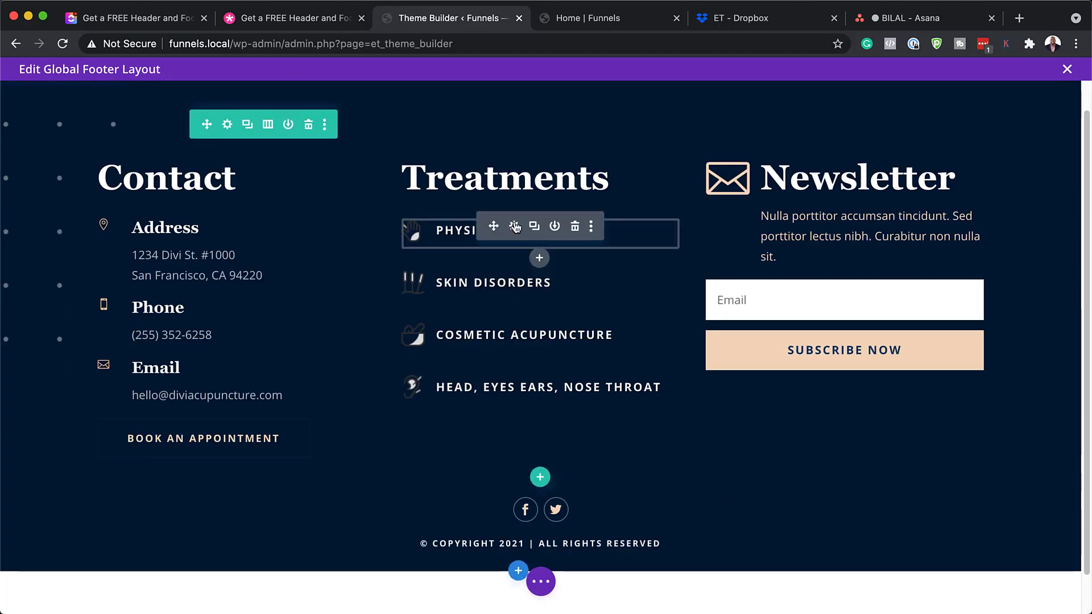
{"action": "left_click", "coordinate": [514, 227]}
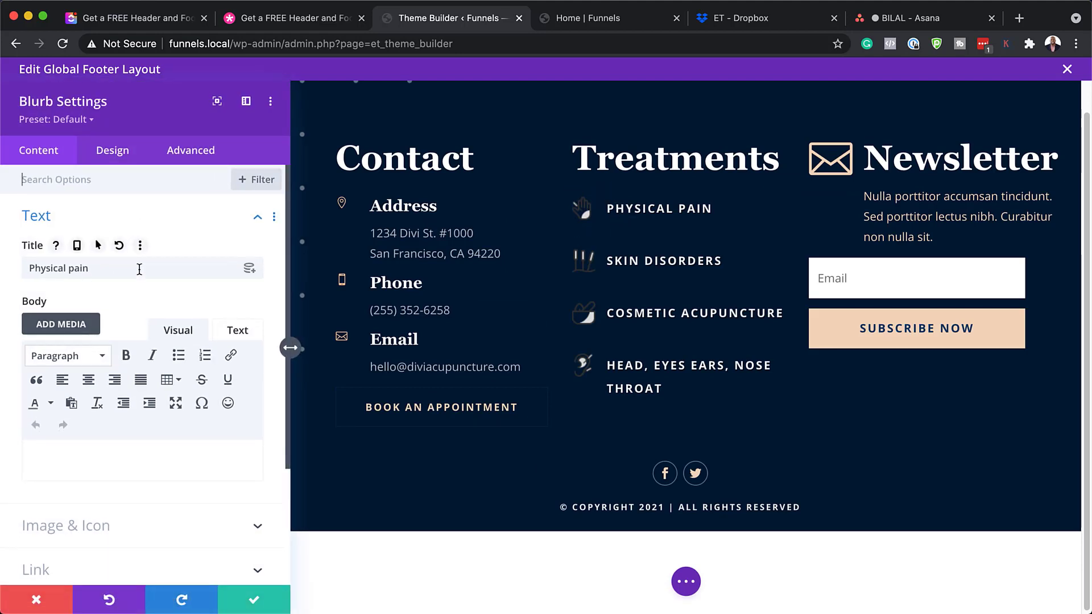
{"action": "scroll", "coordinate": [168, 510], "scroll_direction": "down", "scroll_amount": 1}
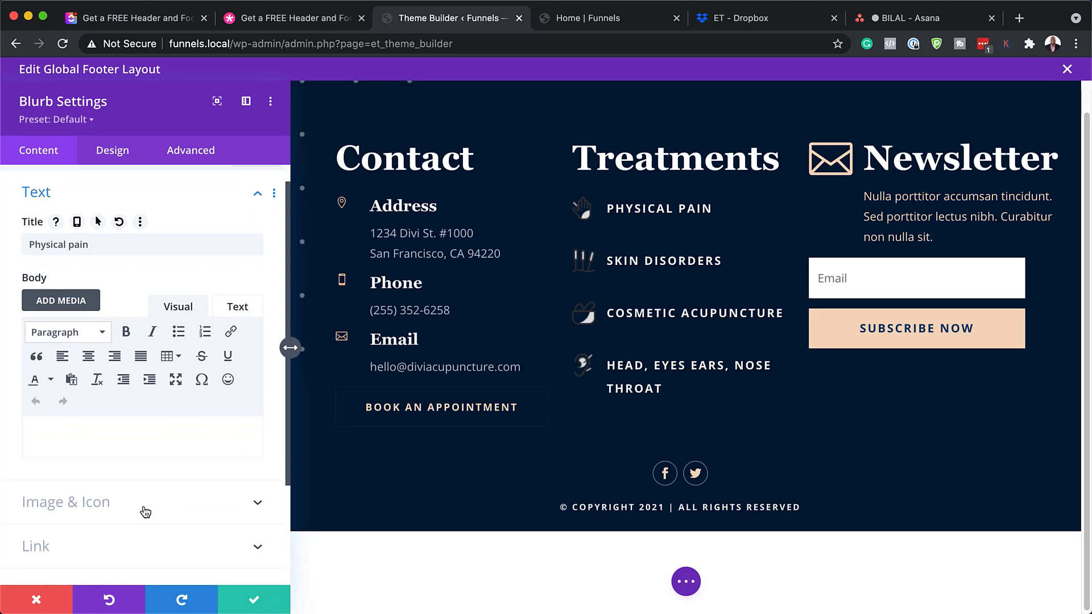
{"action": "left_click", "coordinate": [146, 512]}
{"action": "mouse_move", "coordinate": [142, 355]}
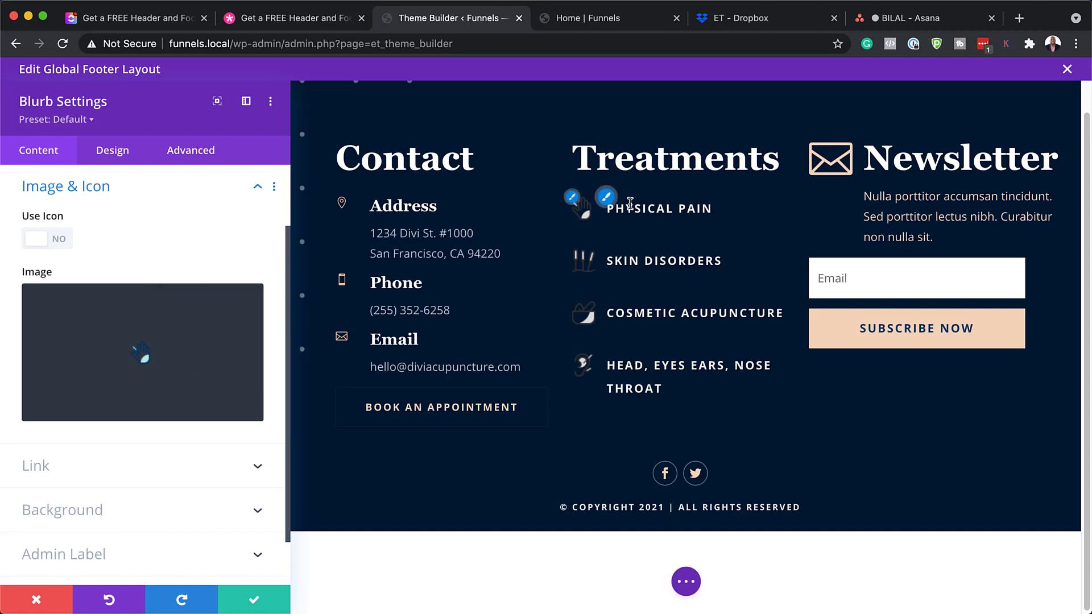
{"action": "left_click", "coordinate": [607, 199]}
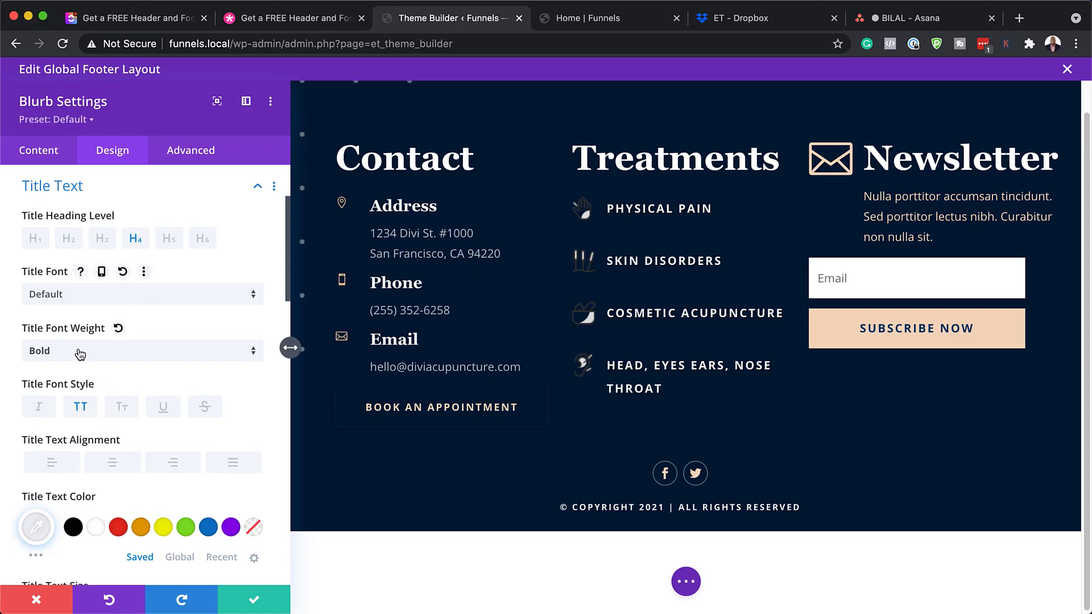
{"action": "left_click", "coordinate": [144, 528]}
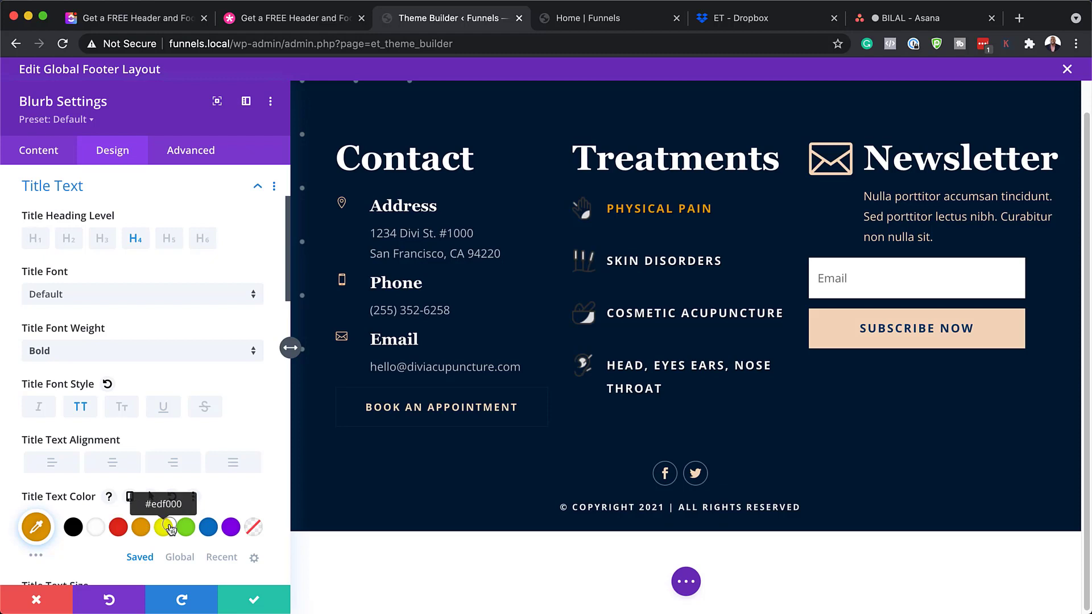
{"action": "left_click", "coordinate": [164, 527]}
{"action": "left_click", "coordinate": [97, 527]}
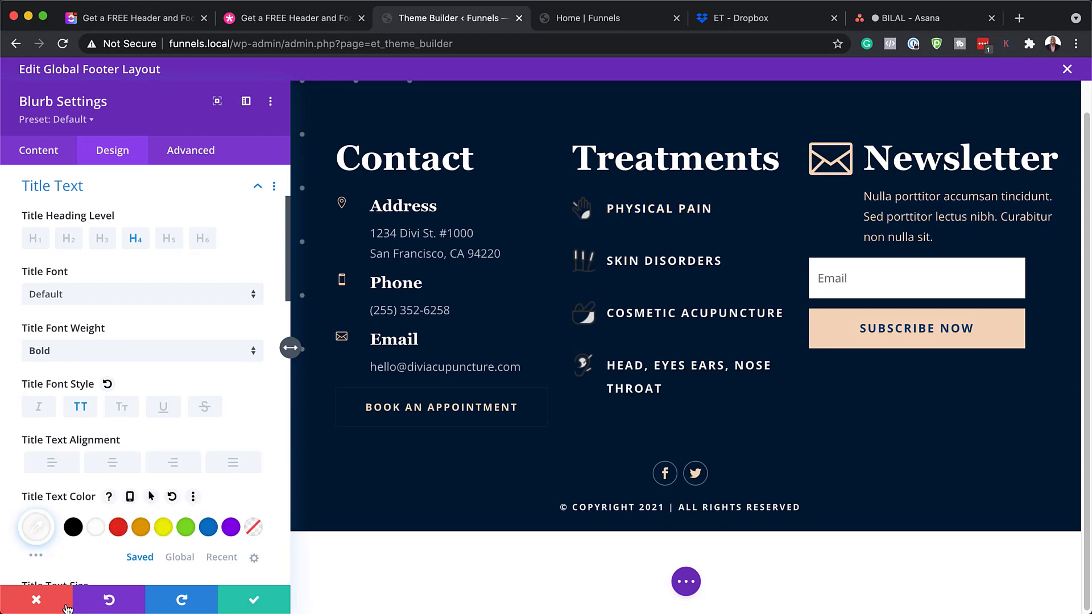
{"action": "left_click", "coordinate": [48, 606]}
{"action": "mouse_move", "coordinate": [456, 227]}
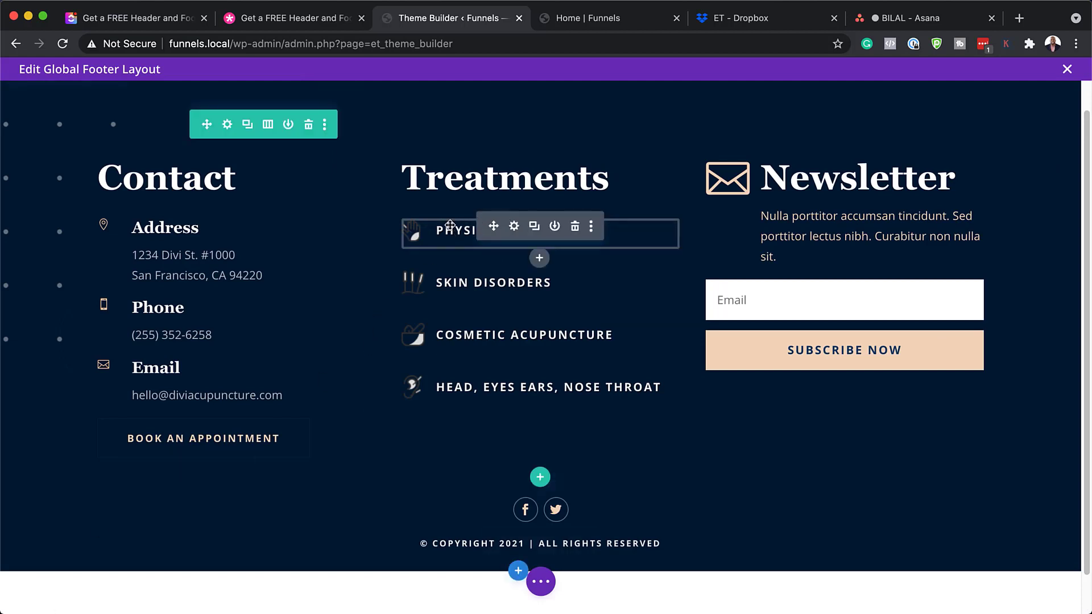
{"action": "left_click_drag", "start_coordinate": [449, 225], "coordinate": [441, 397]}
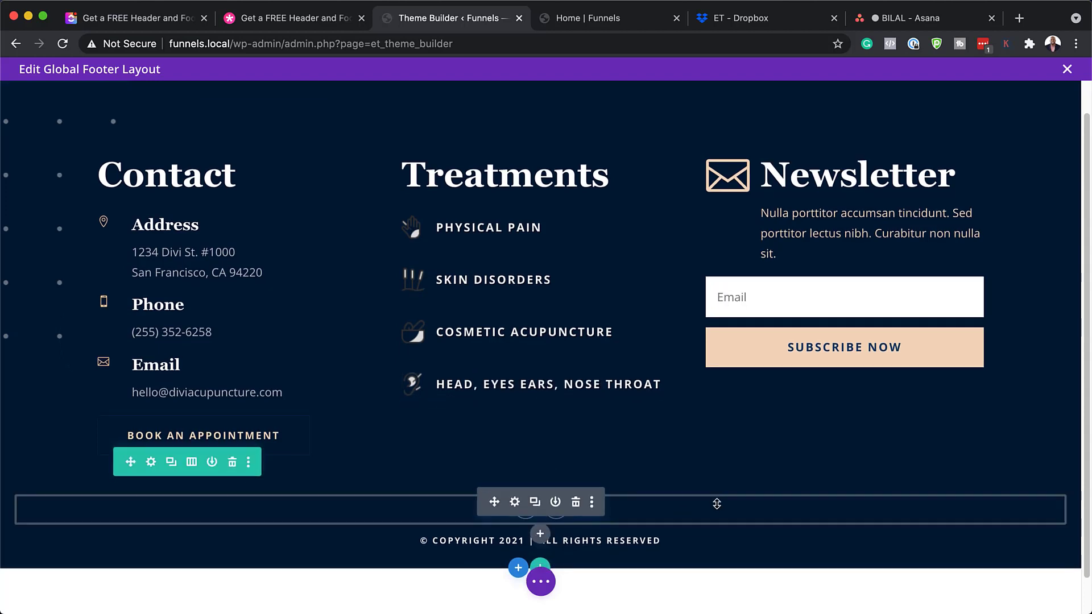
{"action": "scroll", "coordinate": [715, 502], "scroll_direction": "down", "scroll_amount": 2}
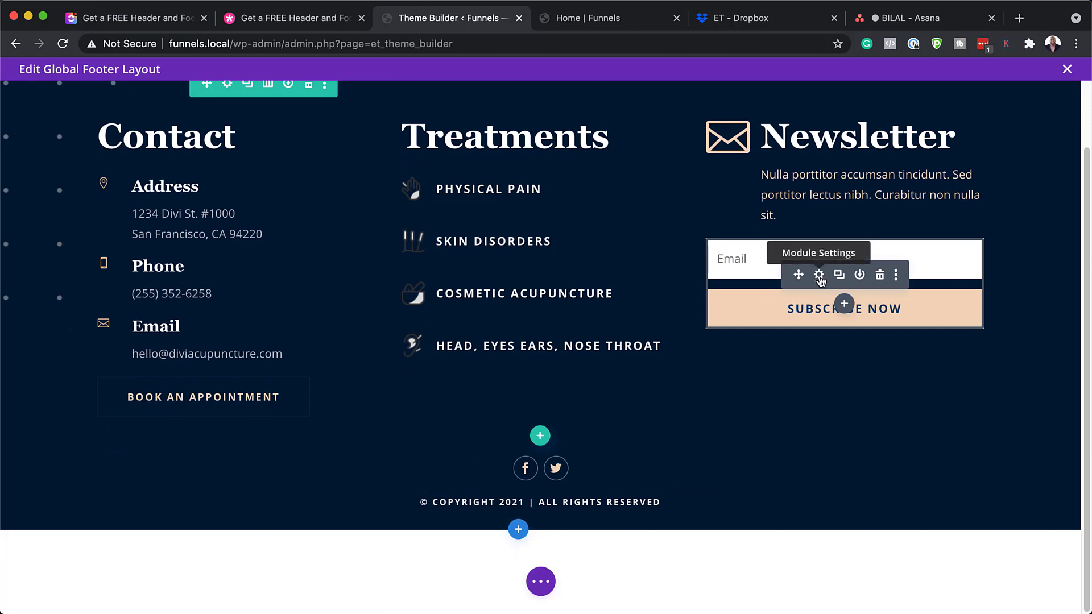
Review the newsletter signup's MailChimp provider and available mailing lists
{"action": "left_click", "coordinate": [819, 276]}
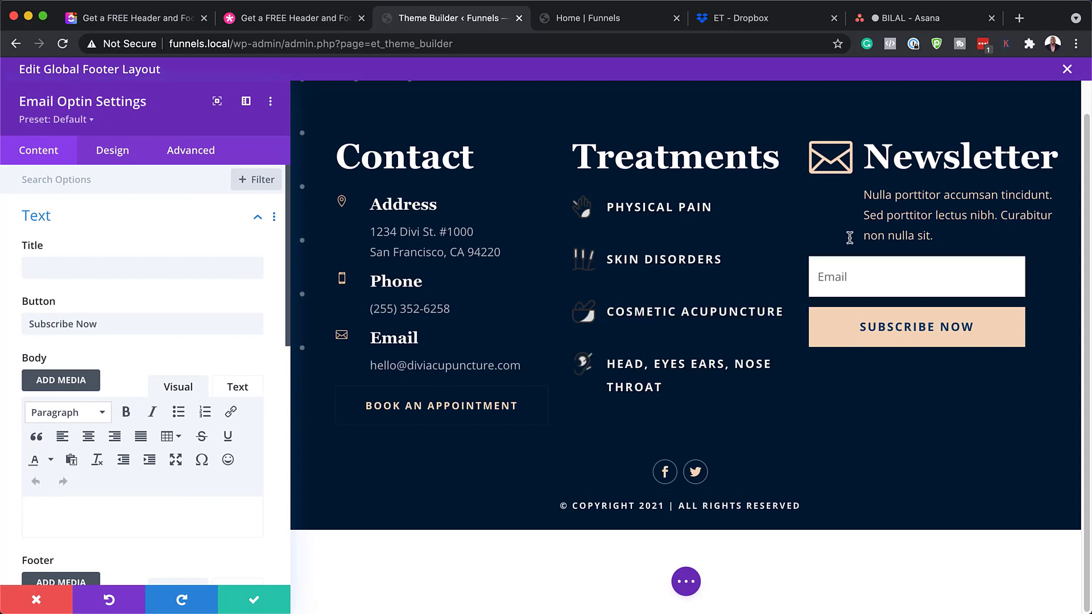
{"action": "scroll", "coordinate": [228, 357], "scroll_direction": "down", "scroll_amount": 1}
{"action": "scroll", "coordinate": [227, 353], "scroll_direction": "down", "scroll_amount": 10}
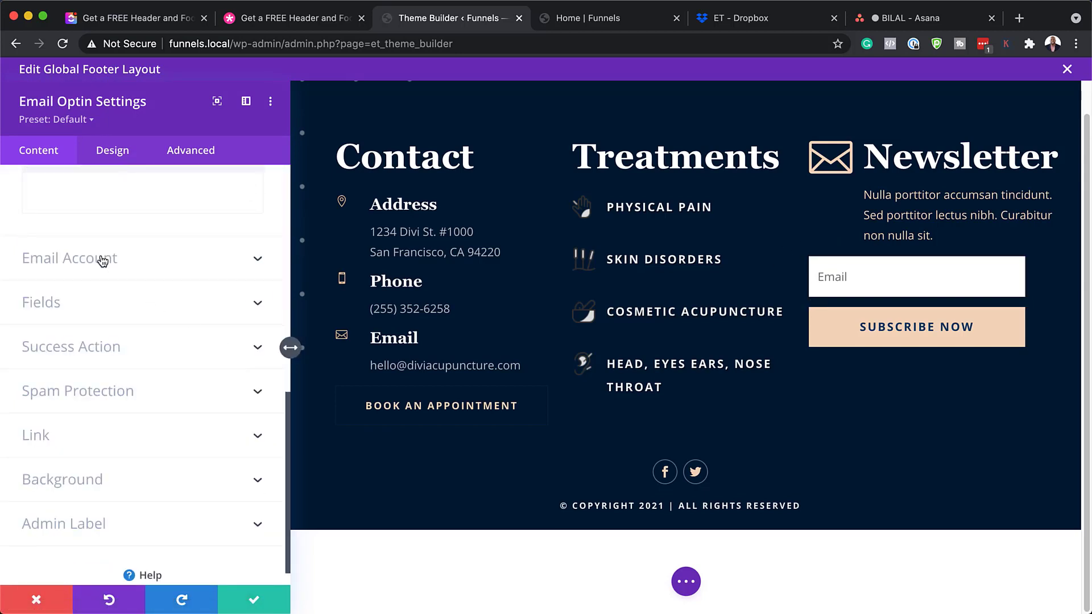
{"action": "left_click", "coordinate": [103, 259]}
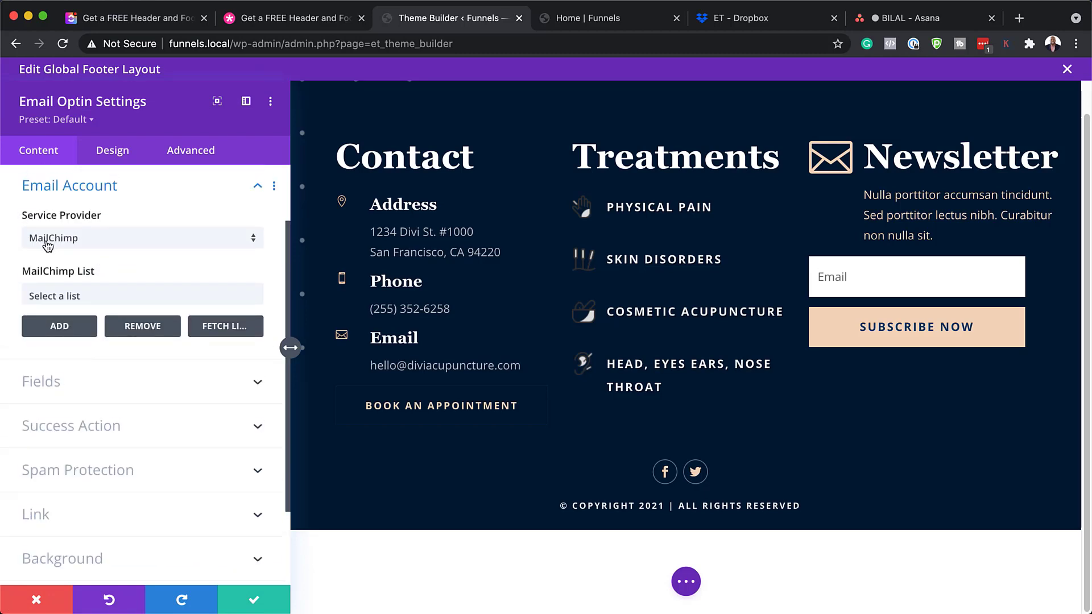
{"action": "left_click", "coordinate": [119, 242]}
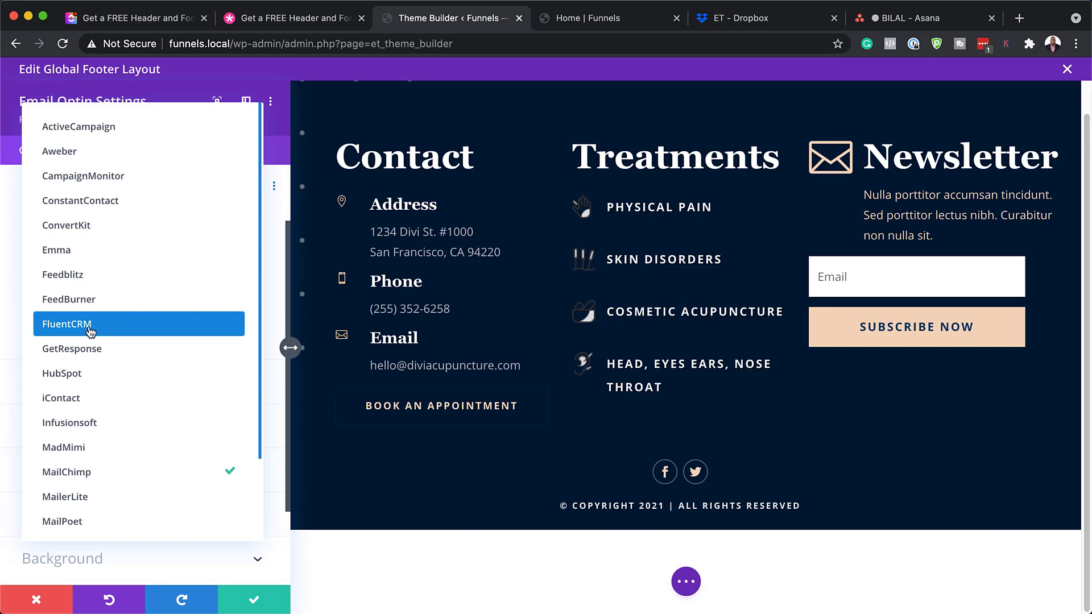
{"action": "left_click", "coordinate": [10, 441]}
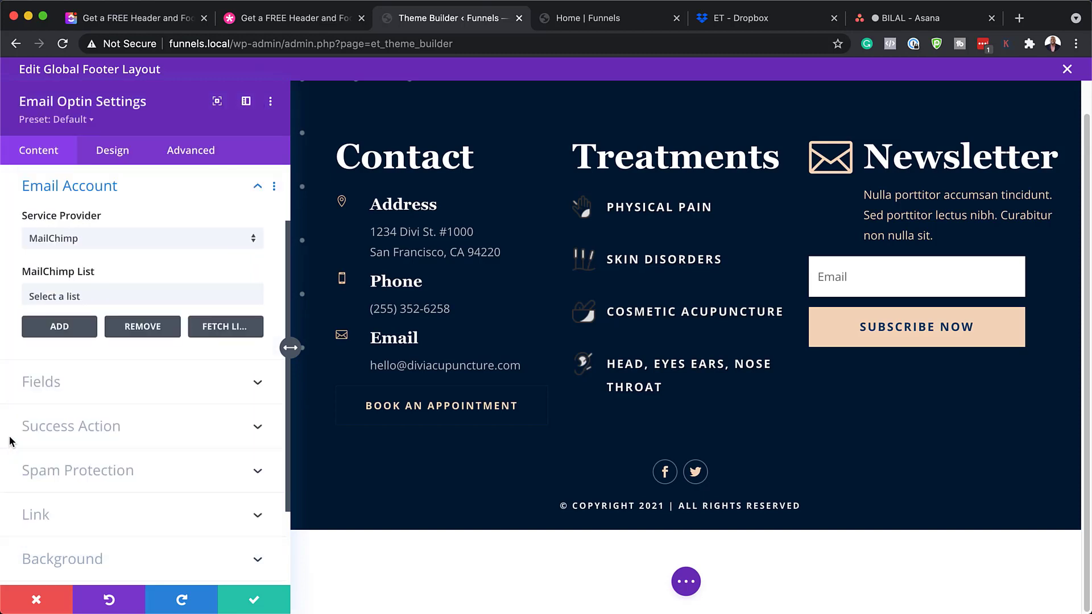
{"action": "left_click", "coordinate": [91, 296]}
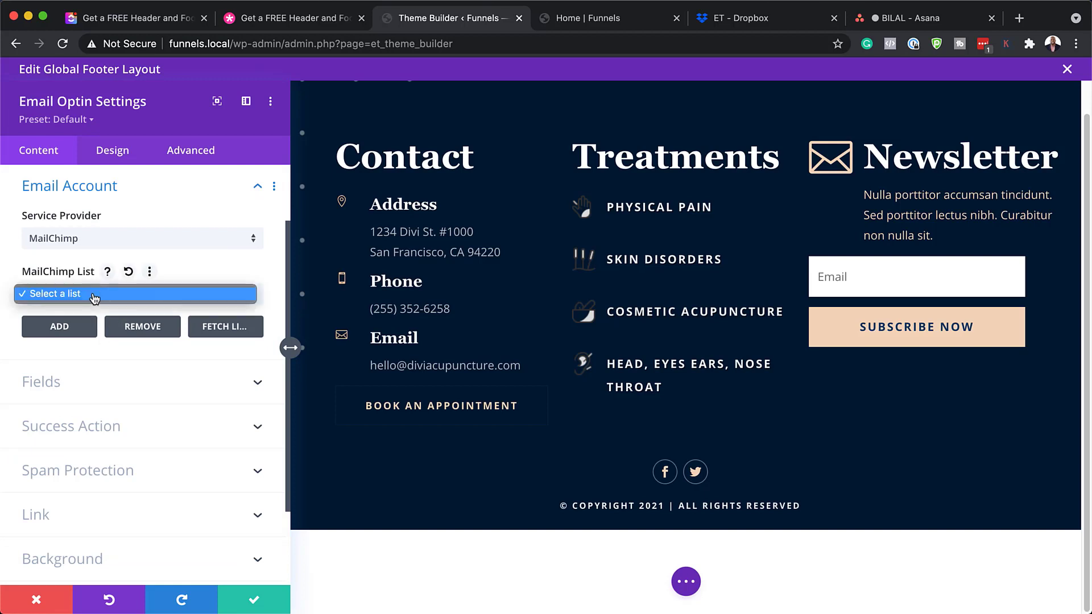
{"action": "left_click", "coordinate": [20, 353]}
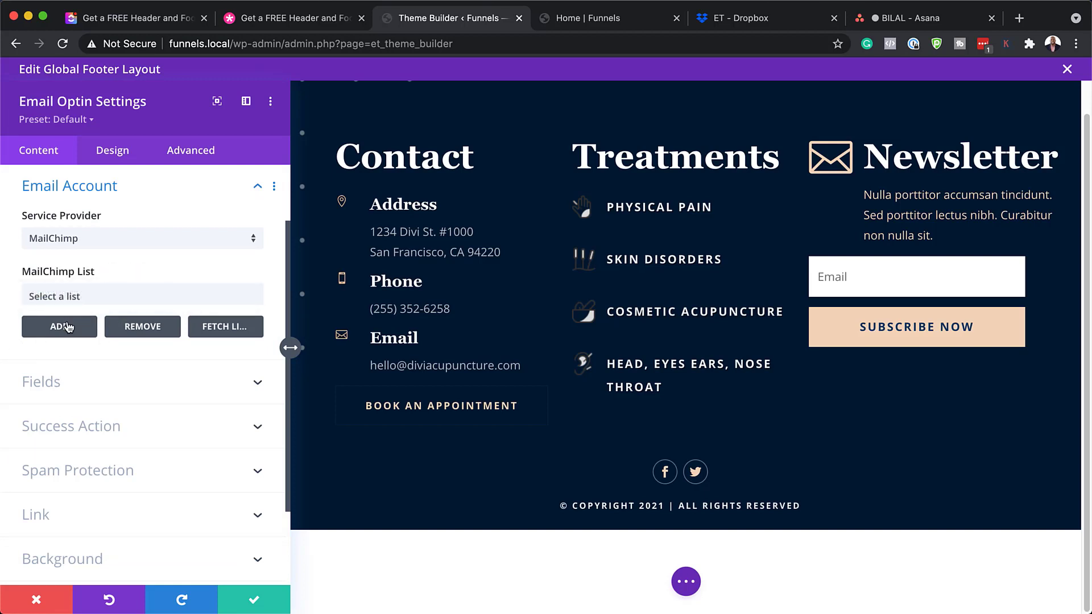
Check the success message and the available after-subscribe actions
{"action": "scroll", "coordinate": [122, 400], "scroll_direction": "down", "scroll_amount": 1}
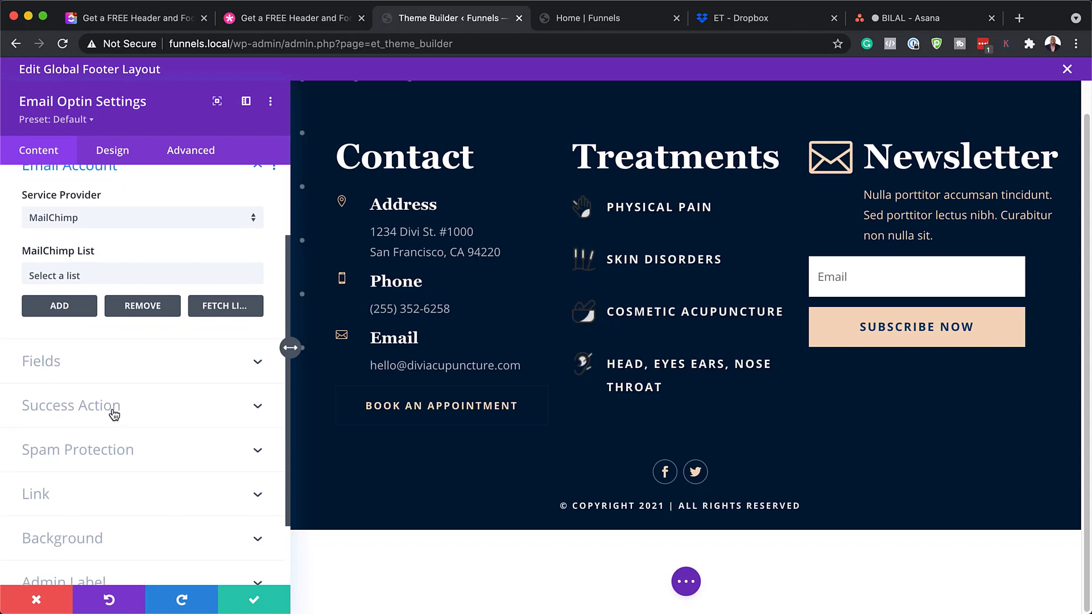
{"action": "left_click", "coordinate": [114, 412]}
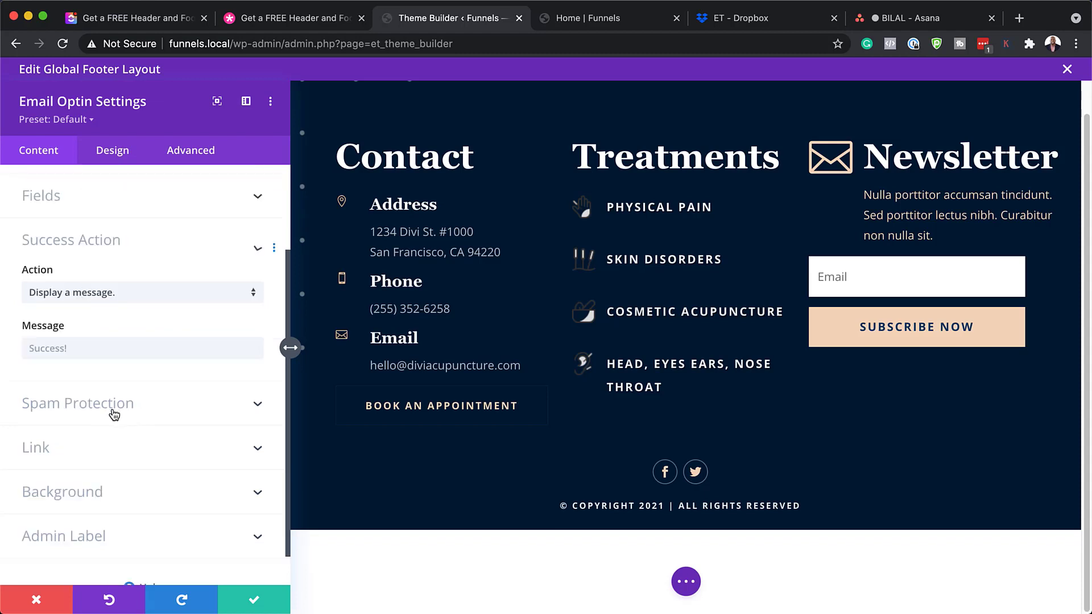
{"action": "left_click", "coordinate": [77, 309]}
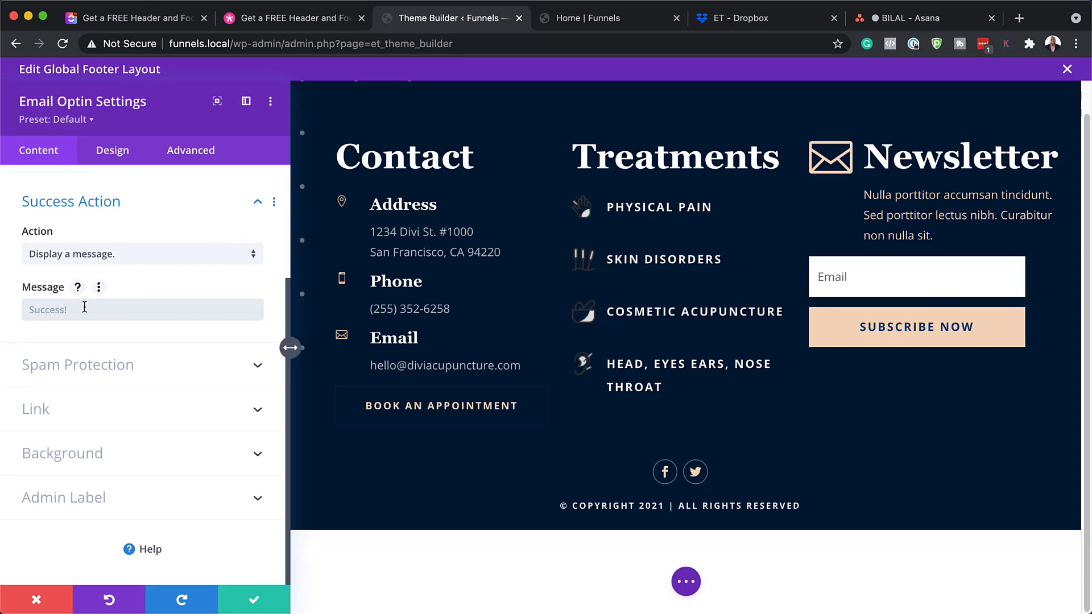
{"action": "left_click", "coordinate": [175, 254]}
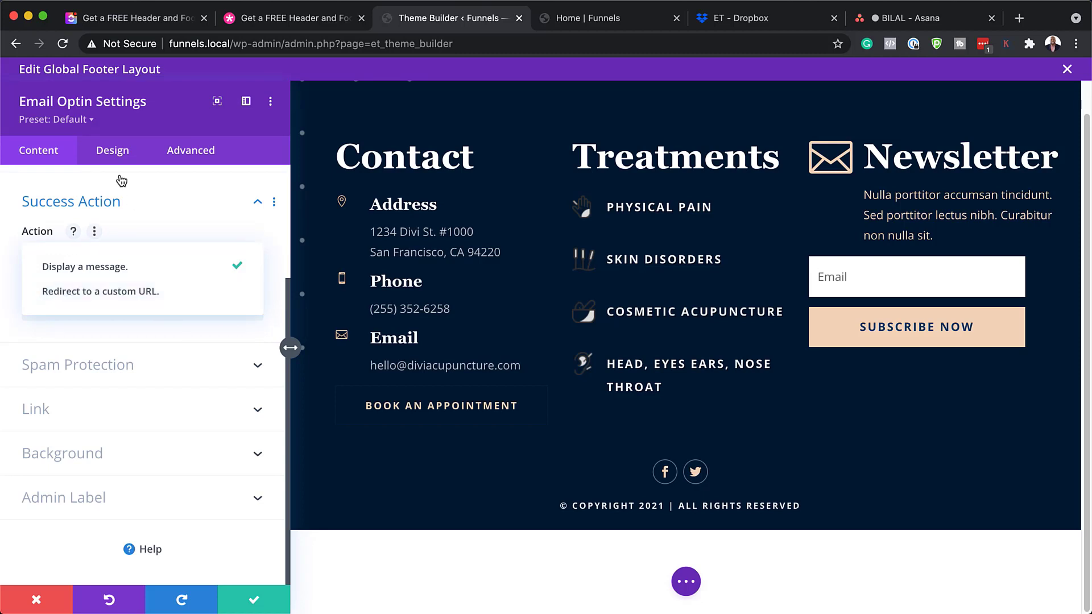
{"action": "left_click", "coordinate": [120, 152]}
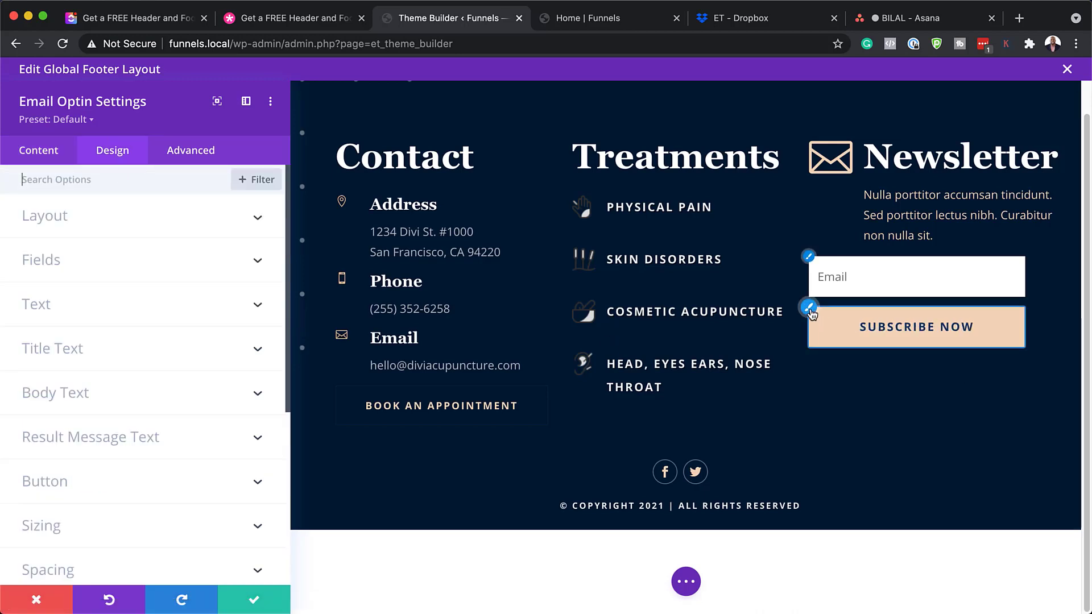
Try blue, then white Subscribe Now text on a red background, then discard the changes
{"action": "left_click", "coordinate": [811, 313]}
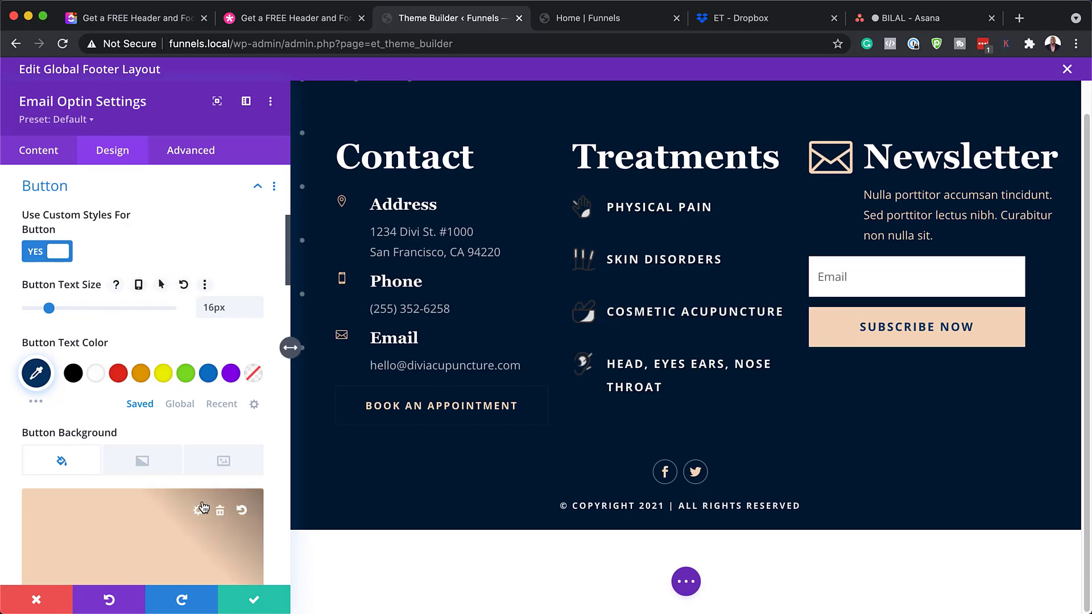
{"action": "scroll", "coordinate": [205, 512], "scroll_direction": "down", "scroll_amount": 4}
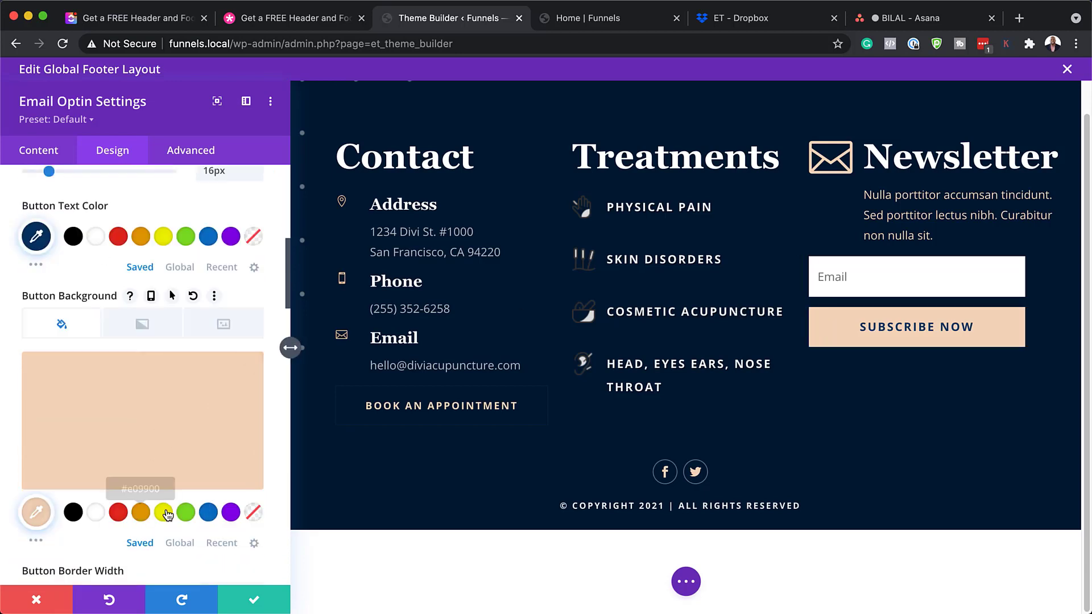
{"action": "left_click", "coordinate": [209, 237]}
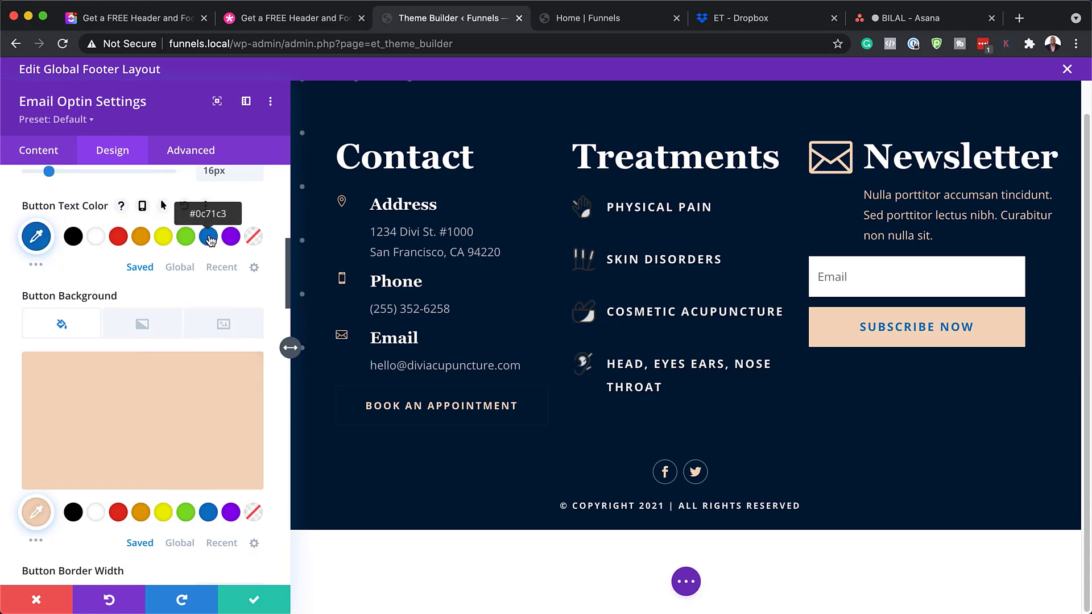
{"action": "left_click", "coordinate": [97, 237]}
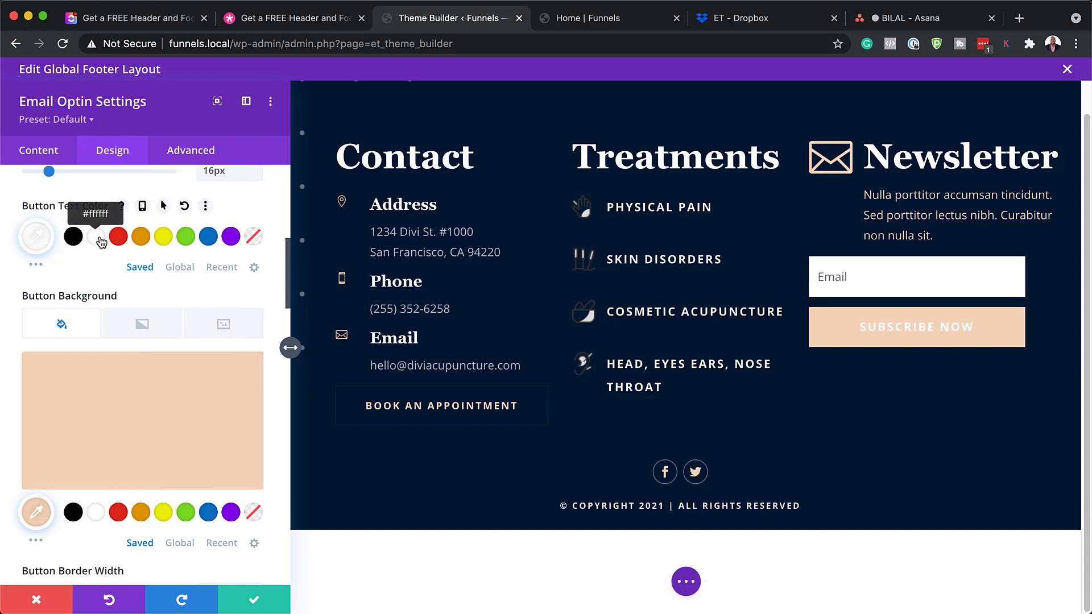
{"action": "left_click", "coordinate": [117, 518]}
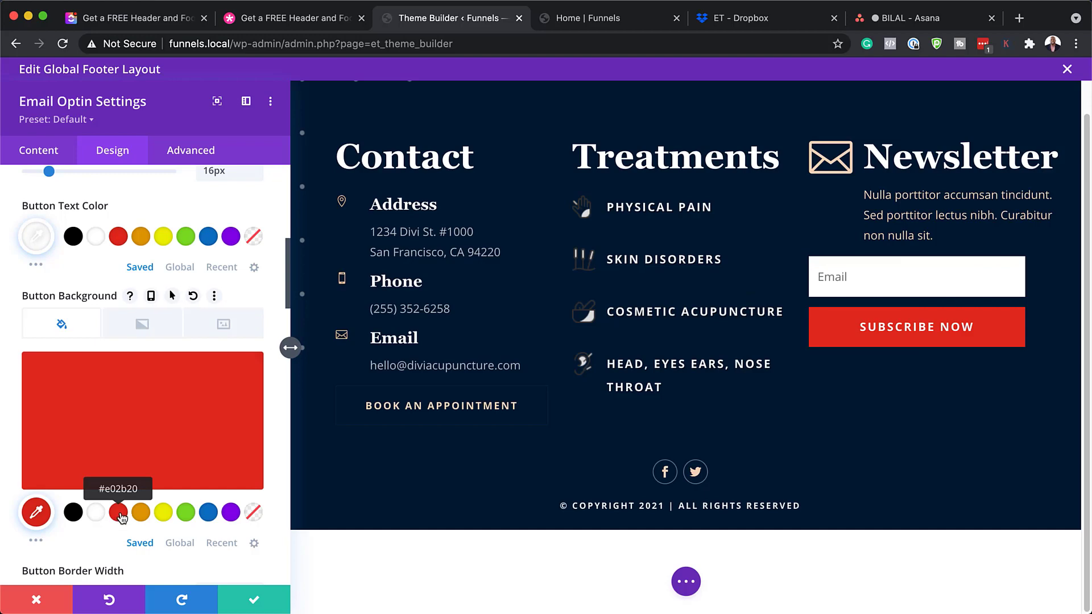
{"action": "left_click", "coordinate": [51, 601]}
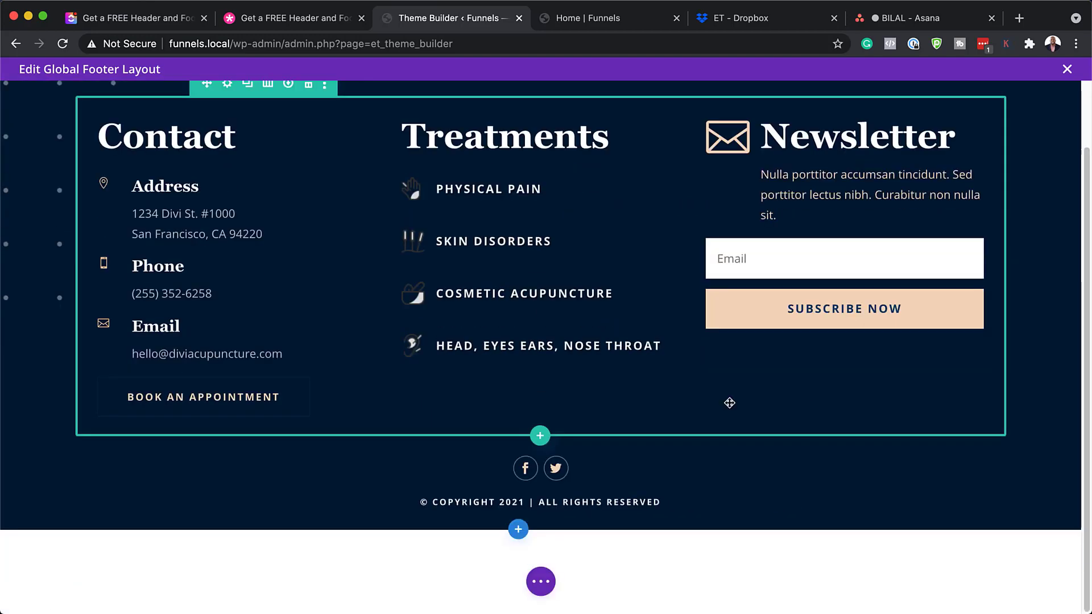
{"action": "mouse_move", "coordinate": [570, 466]}
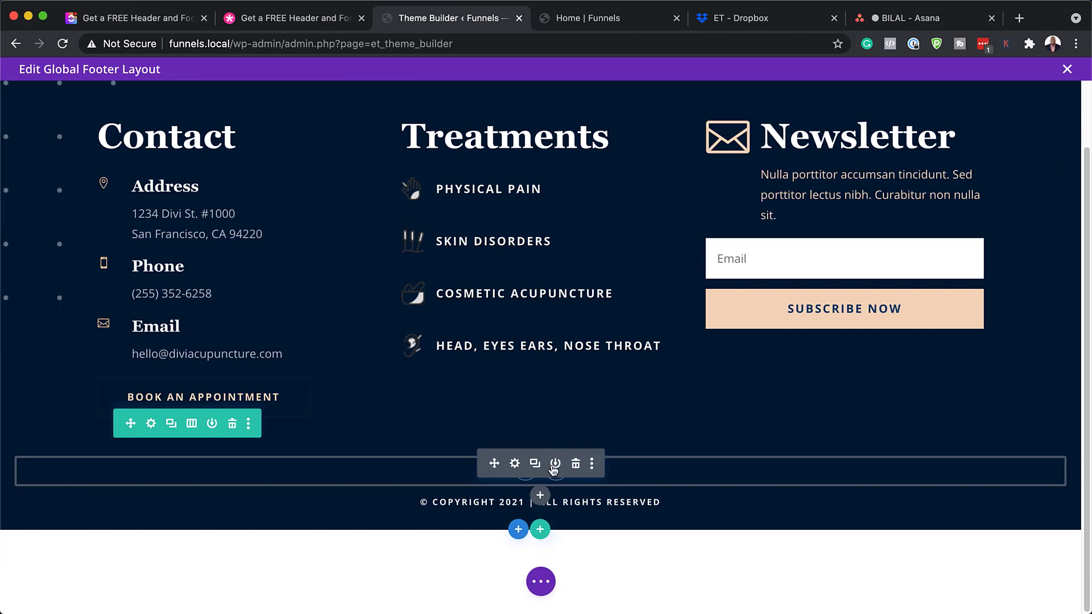
{"action": "mouse_move", "coordinate": [517, 508]}
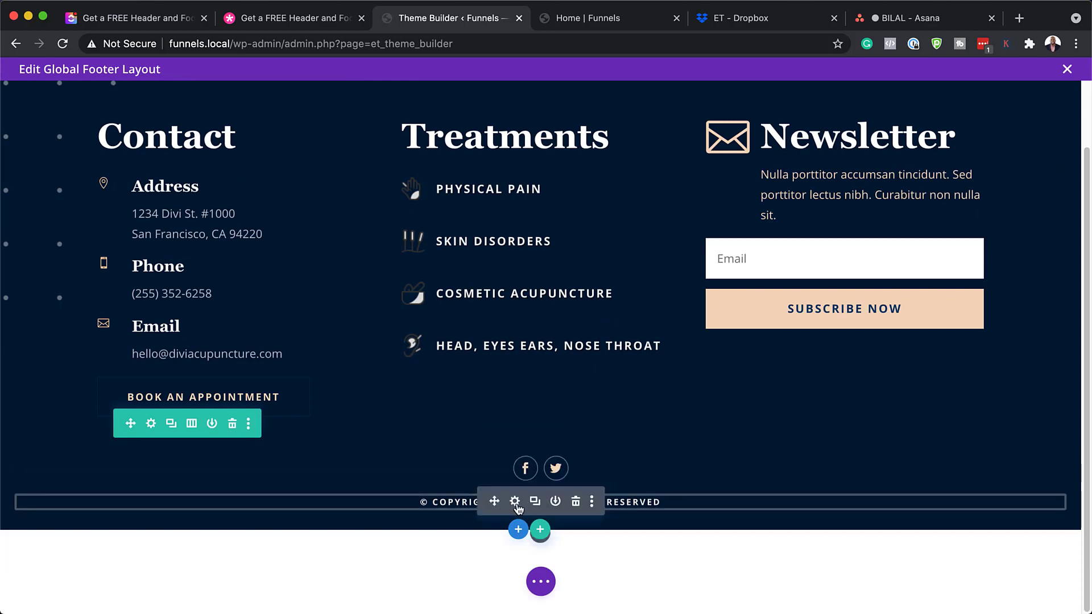
{"action": "mouse_move", "coordinate": [523, 467]}
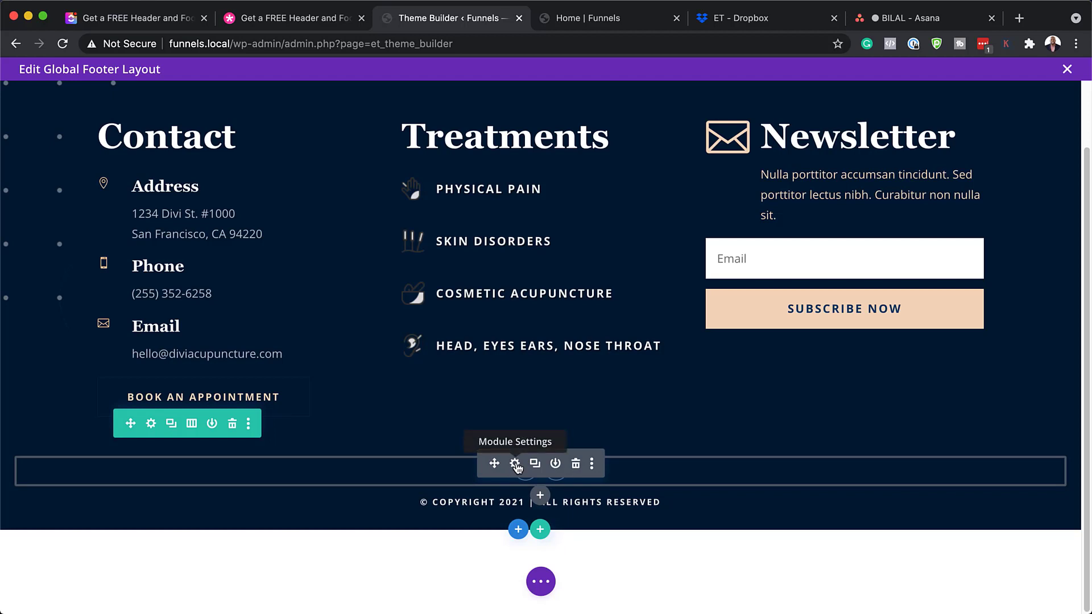
{"action": "mouse_move", "coordinate": [474, 512]}
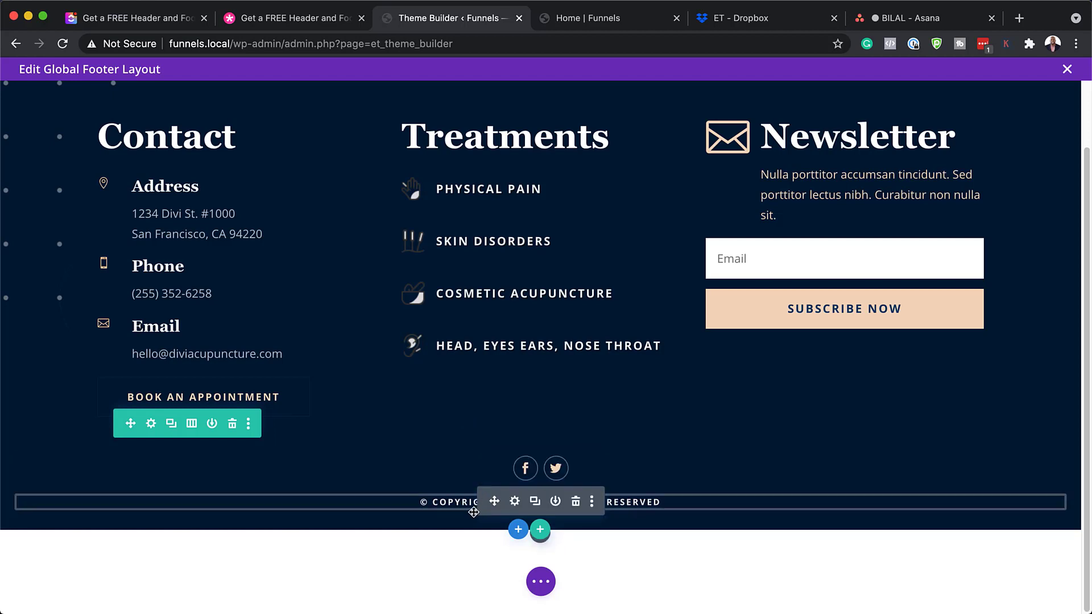
{"action": "left_click", "coordinate": [514, 502]}
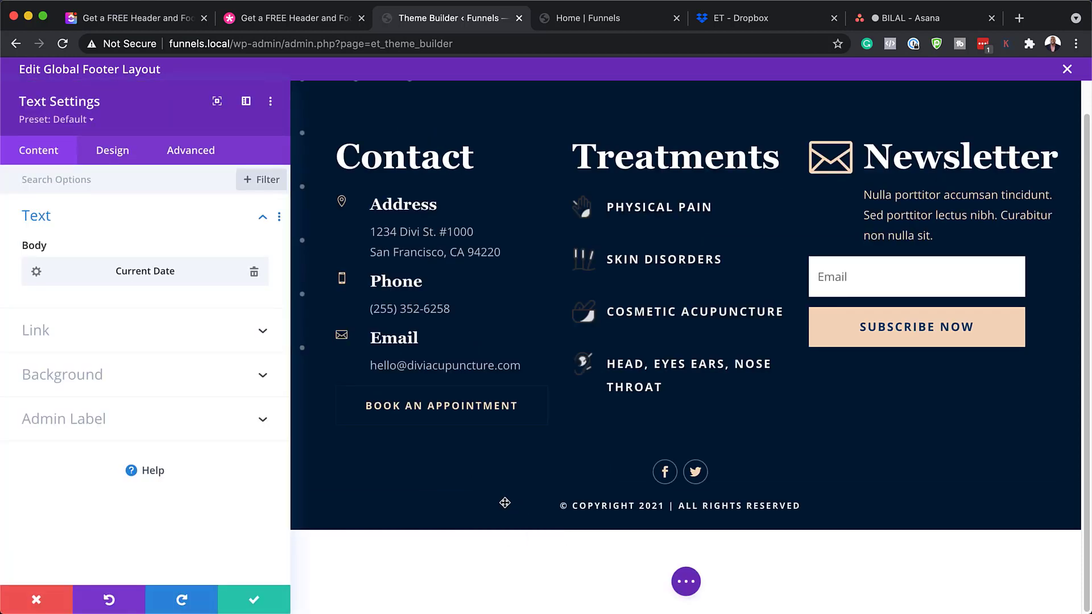
{"action": "mouse_move", "coordinate": [157, 276]}
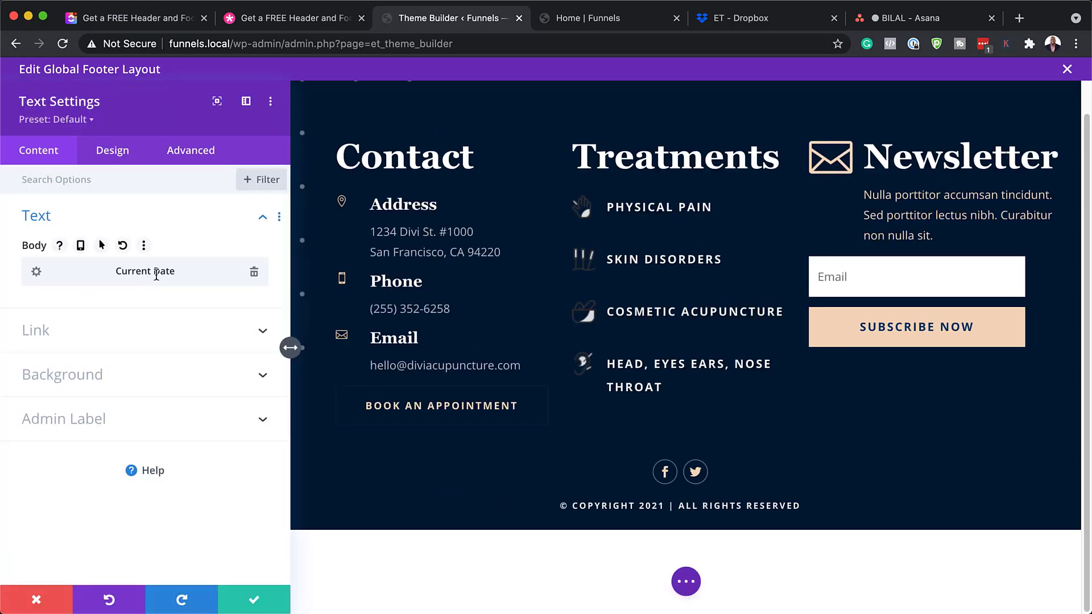
{"action": "left_click", "coordinate": [36, 272]}
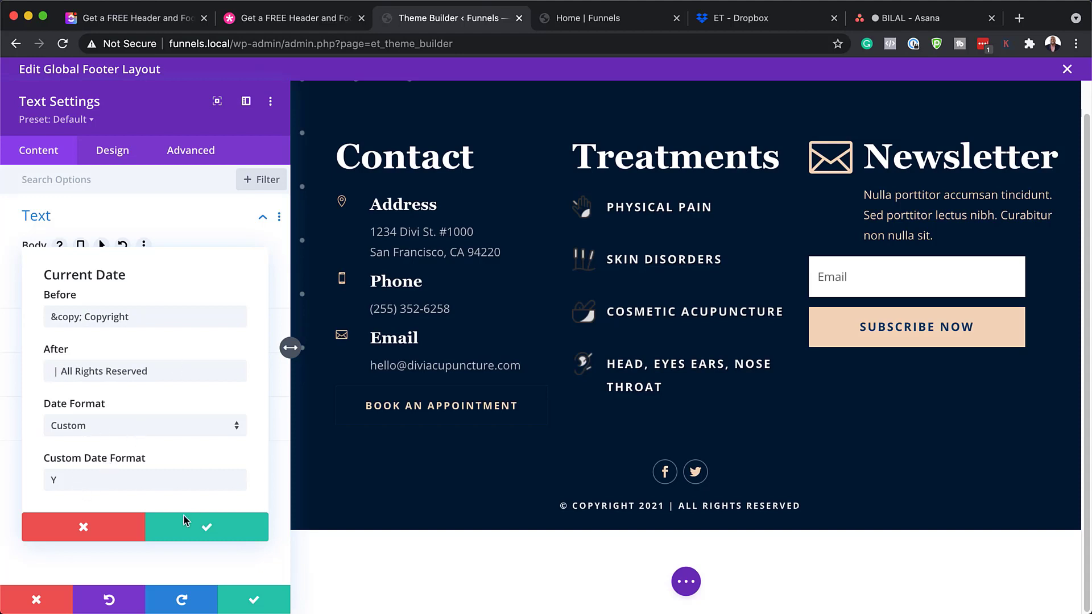
{"action": "left_click", "coordinate": [93, 531]}
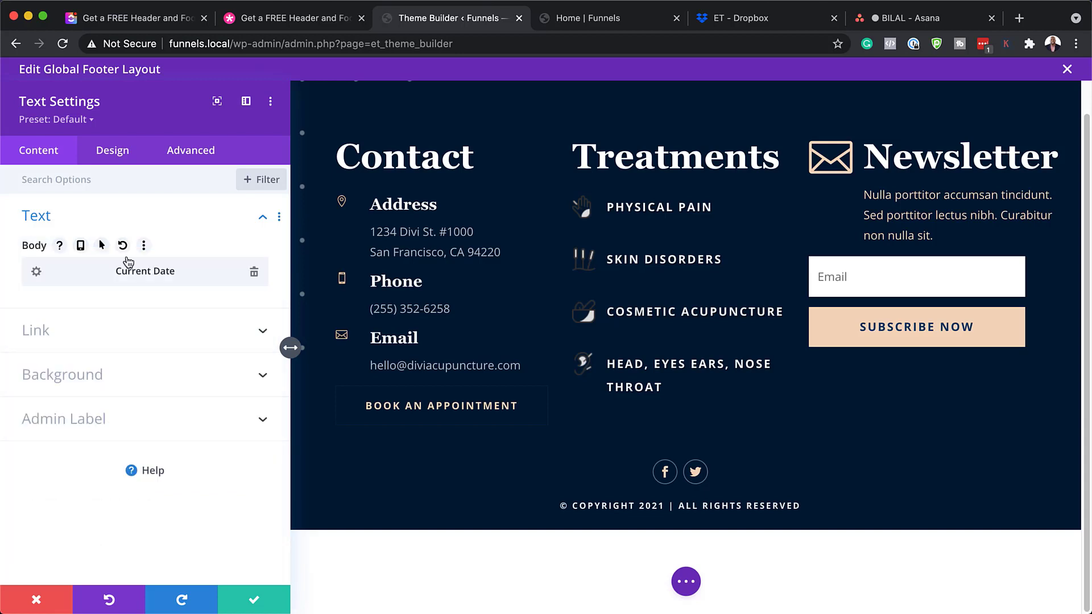
{"action": "left_click", "coordinate": [129, 154]}
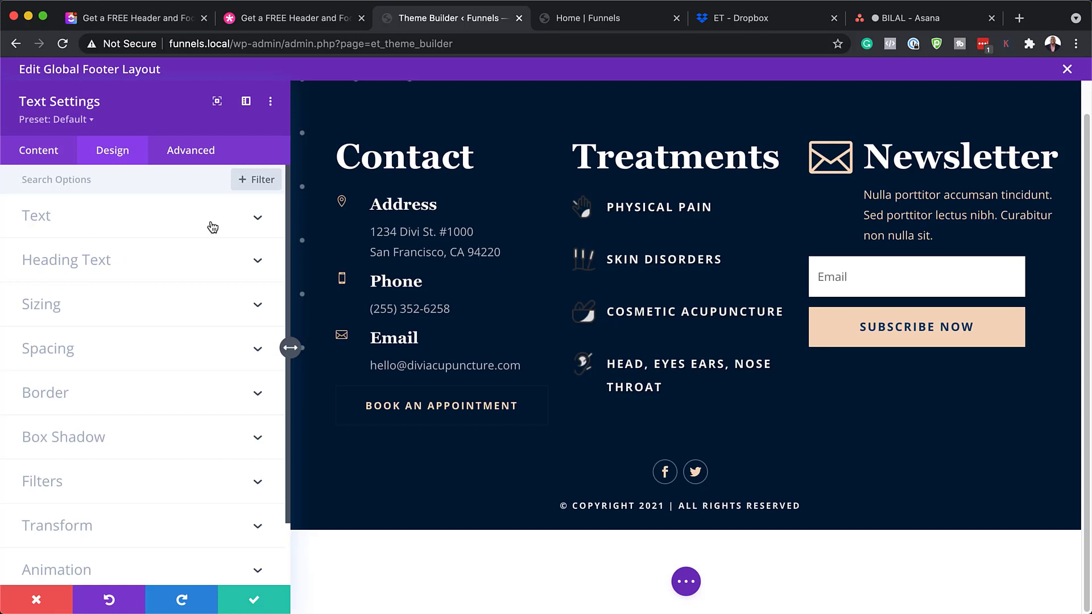
{"action": "left_click", "coordinate": [85, 216]}
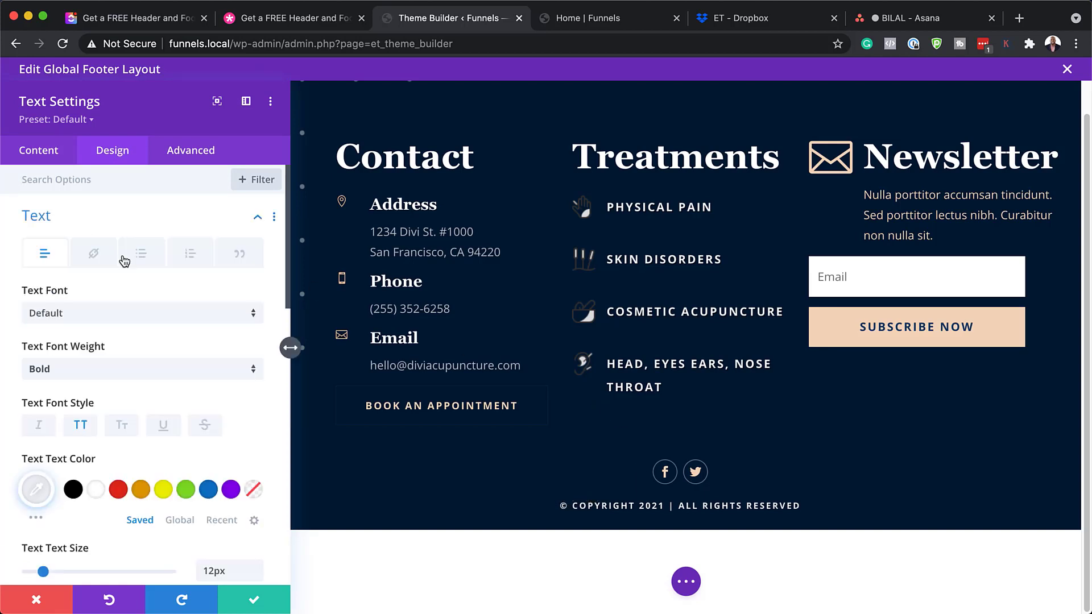
{"action": "left_click", "coordinate": [114, 316]}
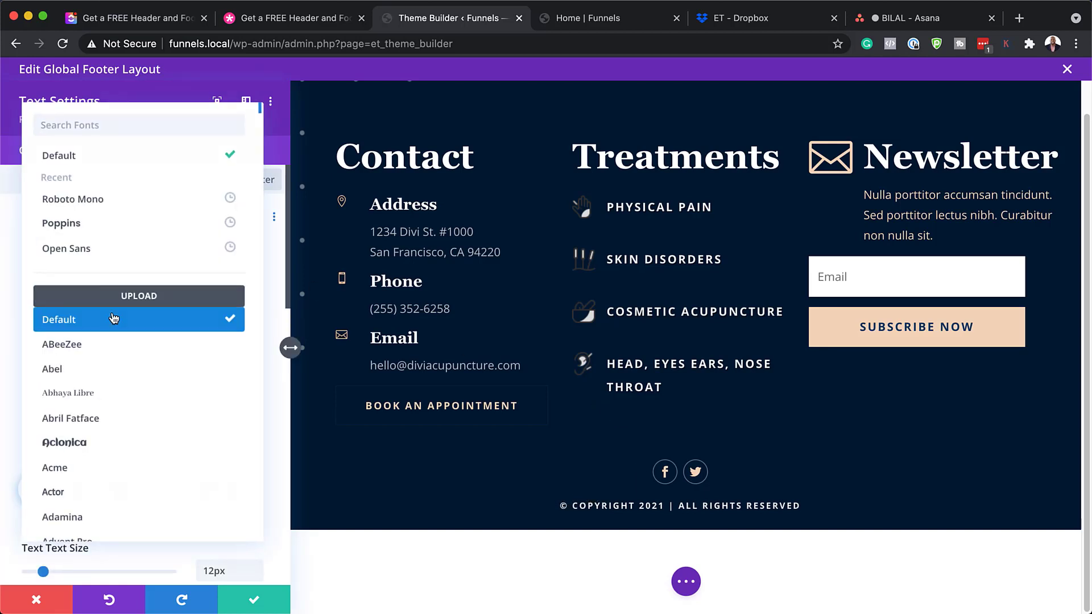
{"action": "left_click", "coordinate": [113, 230]}
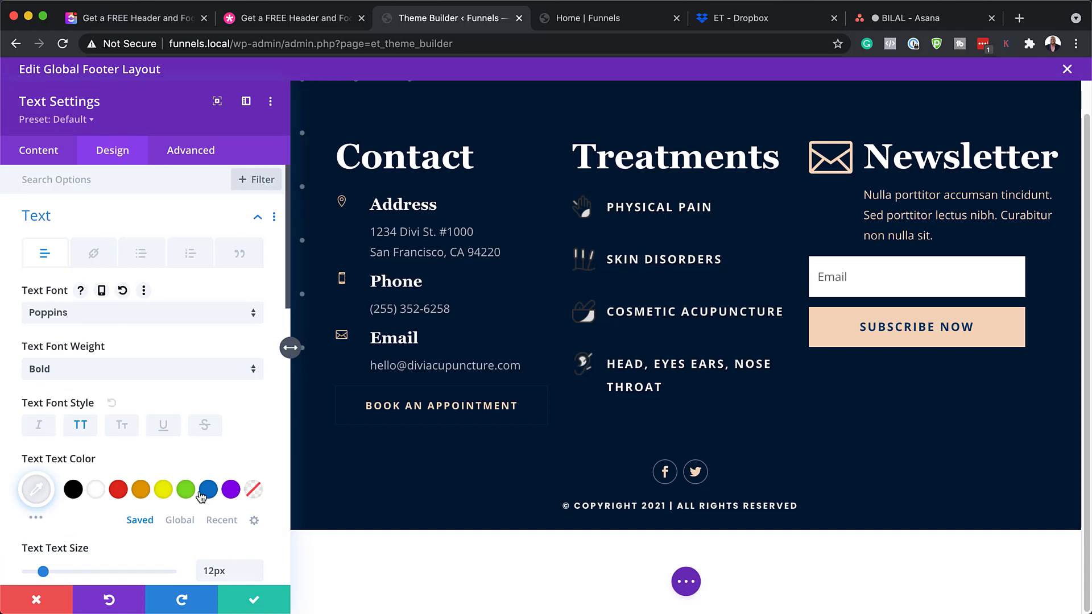
{"action": "left_click", "coordinate": [52, 607]}
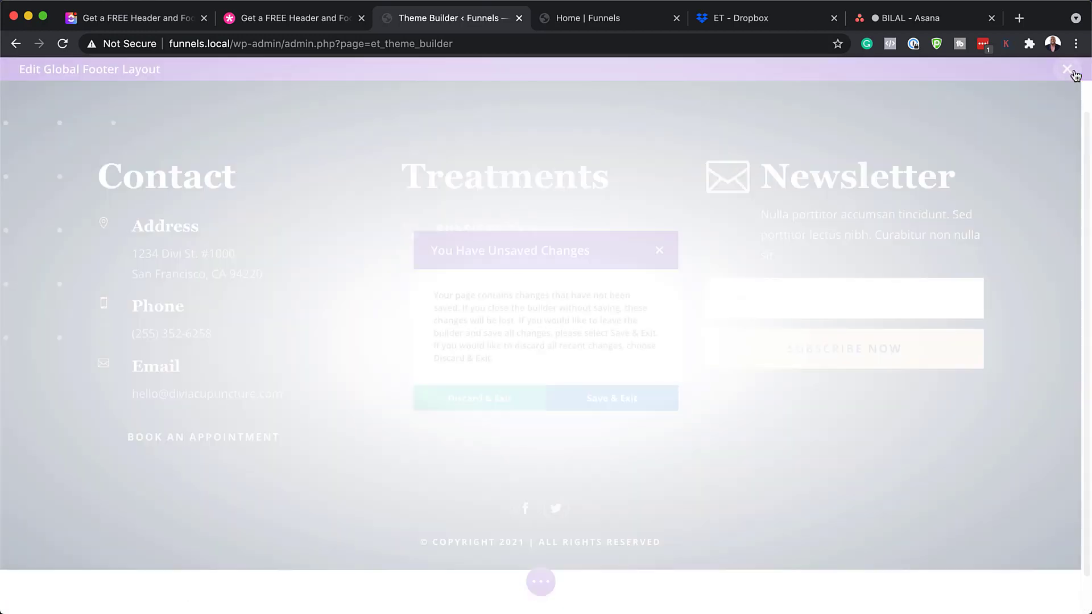
Discard the footer edits, save the templates, and reload the live Home page tab
{"action": "left_click", "coordinate": [1068, 70]}
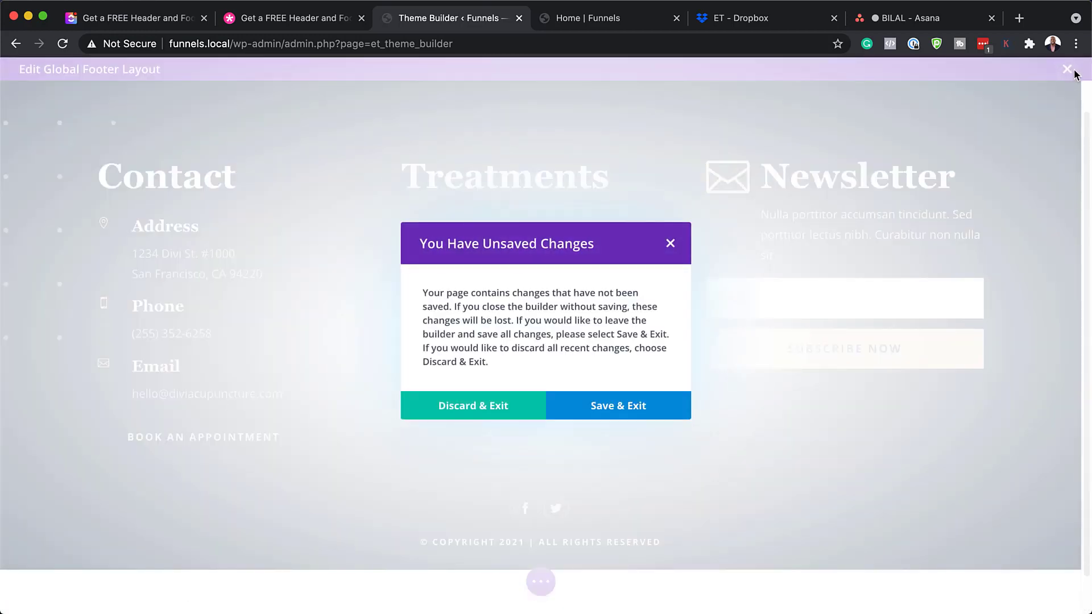
{"action": "left_click", "coordinate": [495, 408]}
{"action": "left_click", "coordinate": [237, 126]}
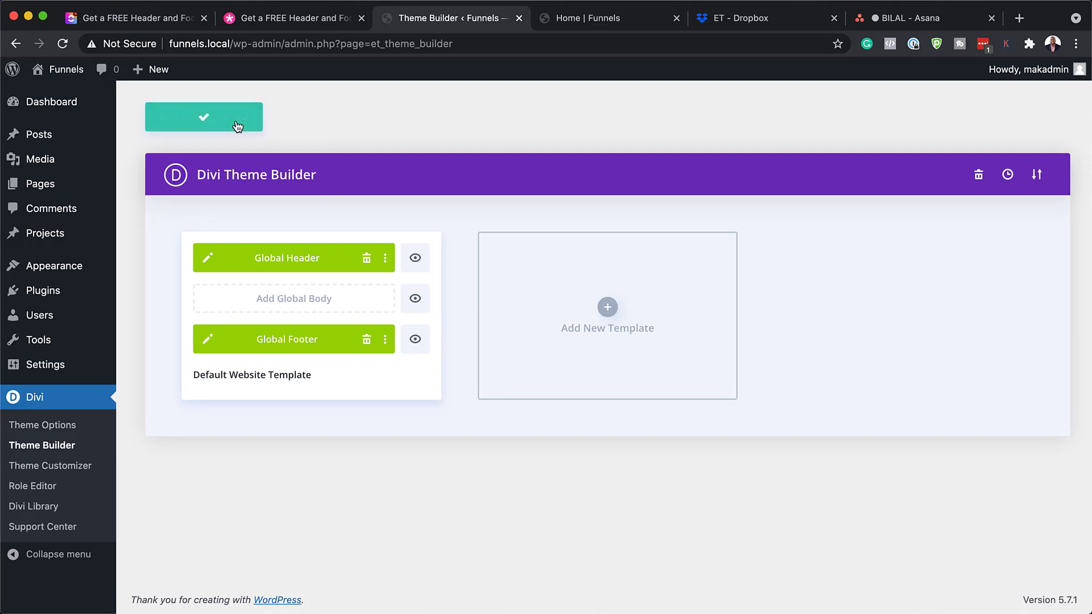
{"action": "left_click", "coordinate": [604, 23]}
{"action": "left_click", "coordinate": [63, 45]}
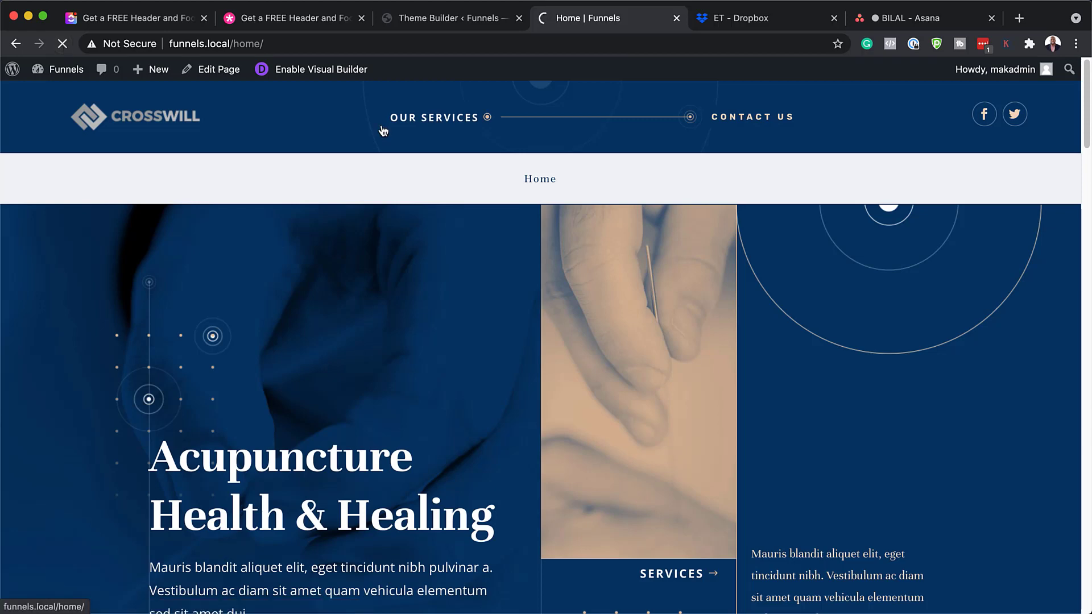
Scroll down the live home page toward the Contact, Treatments and Newsletter footer
{"action": "scroll", "coordinate": [717, 384], "scroll_direction": "down", "scroll_amount": 20}
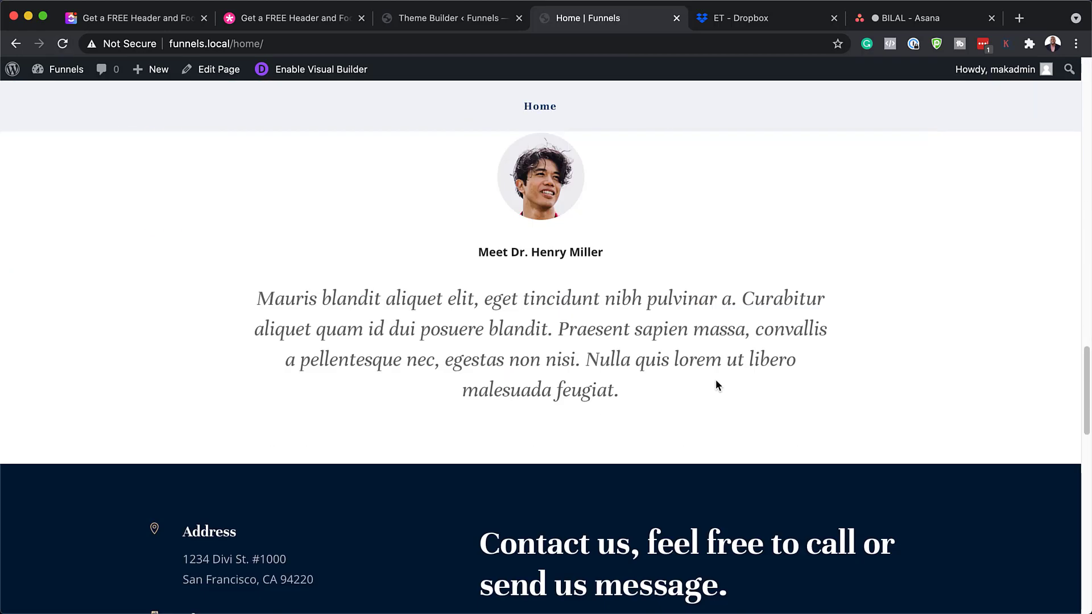
{"action": "scroll", "coordinate": [716, 384], "scroll_direction": "down", "scroll_amount": 15}
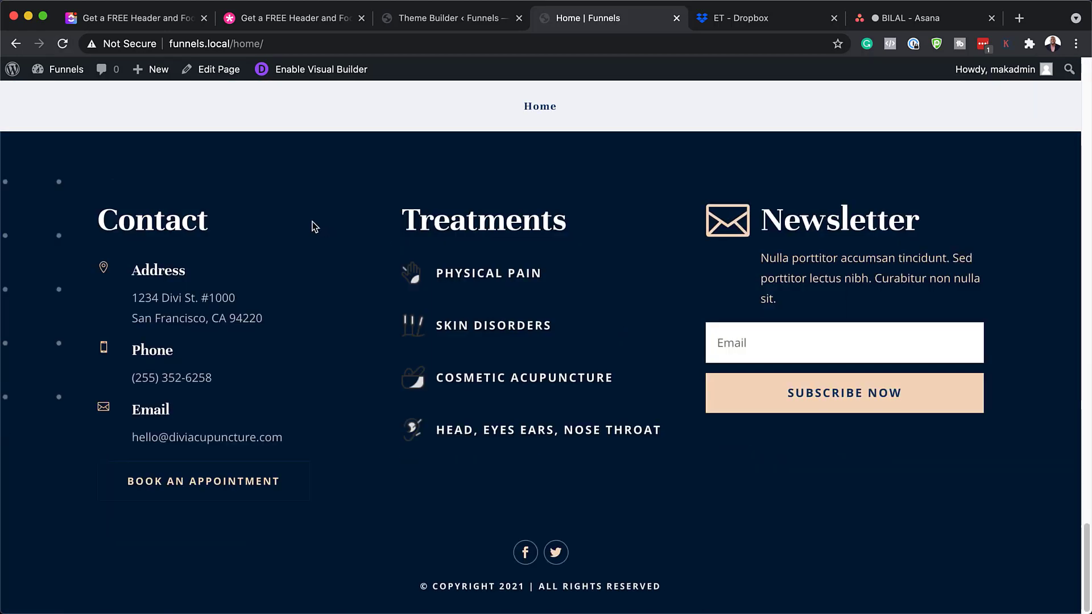